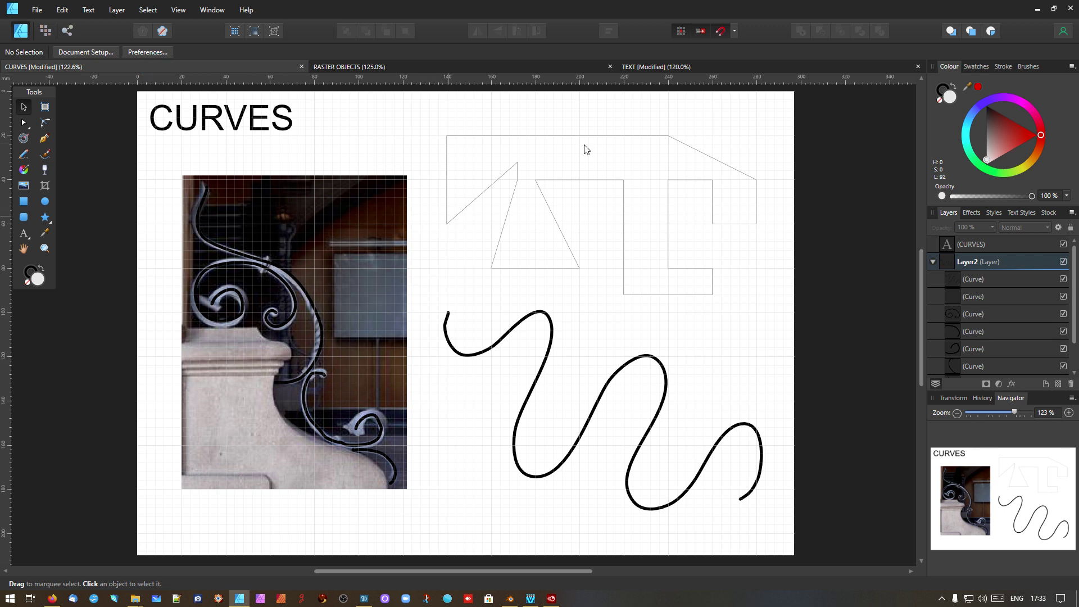
Look over the RASTER OBJECTS and TEXT documents and return to the CURVES document
click(473, 67)
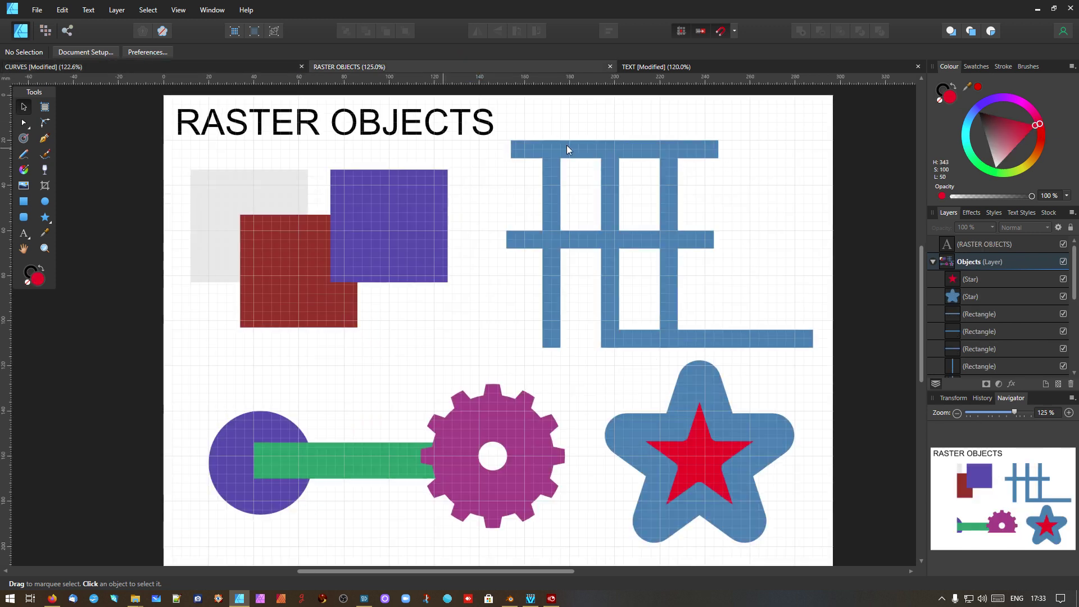
click(723, 66)
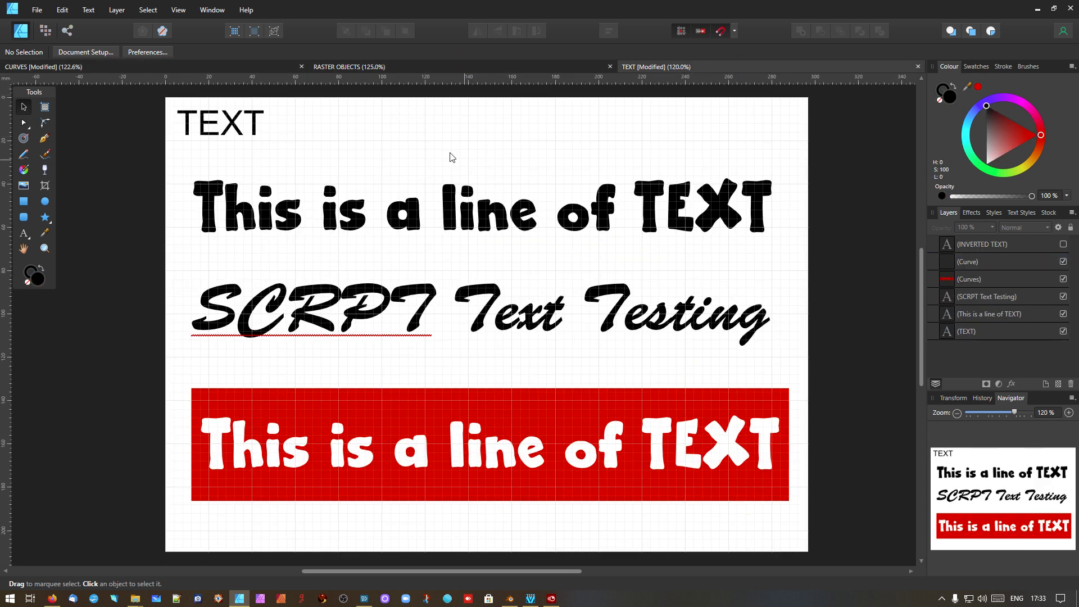
click(228, 69)
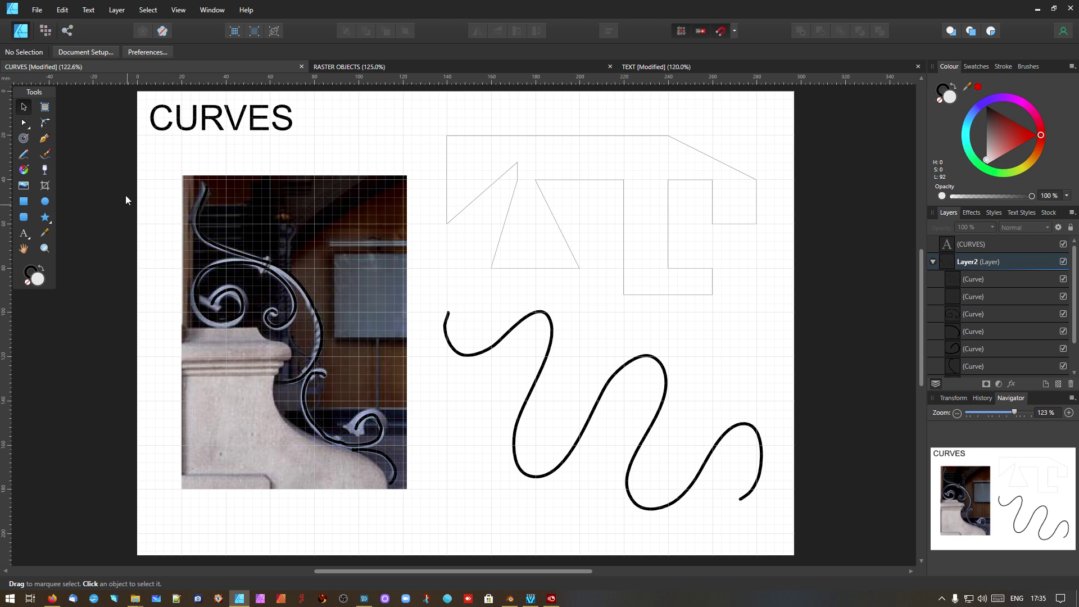
click(94, 65)
Examine the angular outline, the wavy brush curve and the traced ironwork curves by selecting them individually and in groups
click(581, 180)
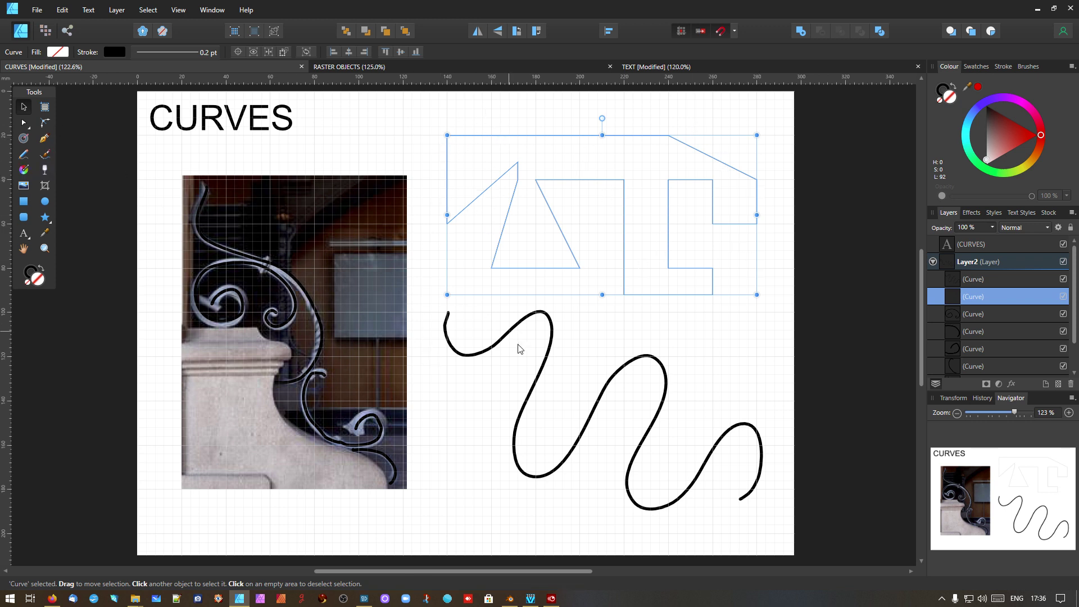
click(535, 384)
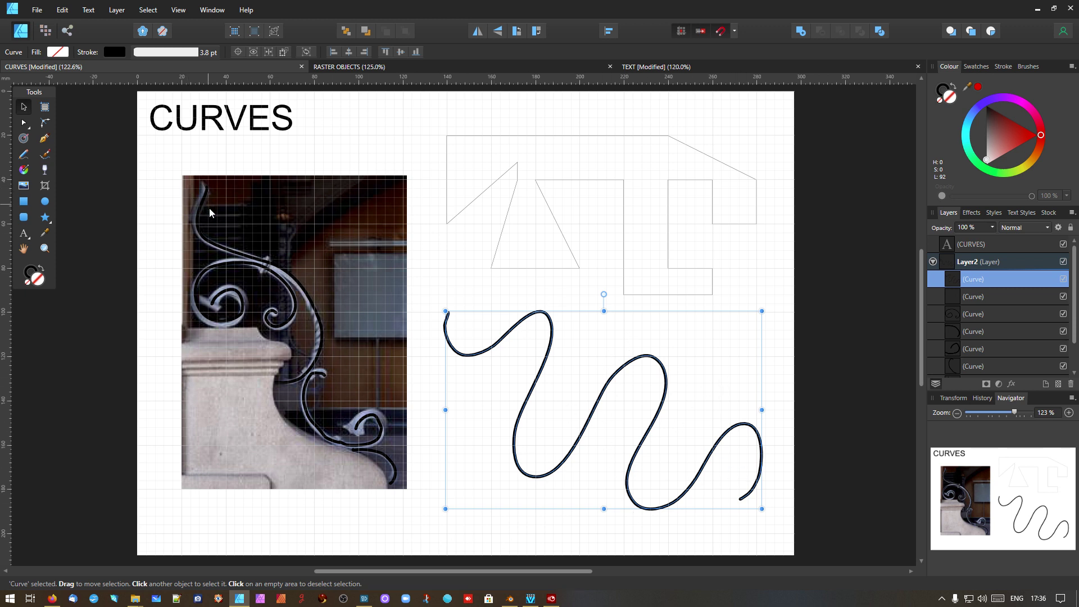
key(Escape)
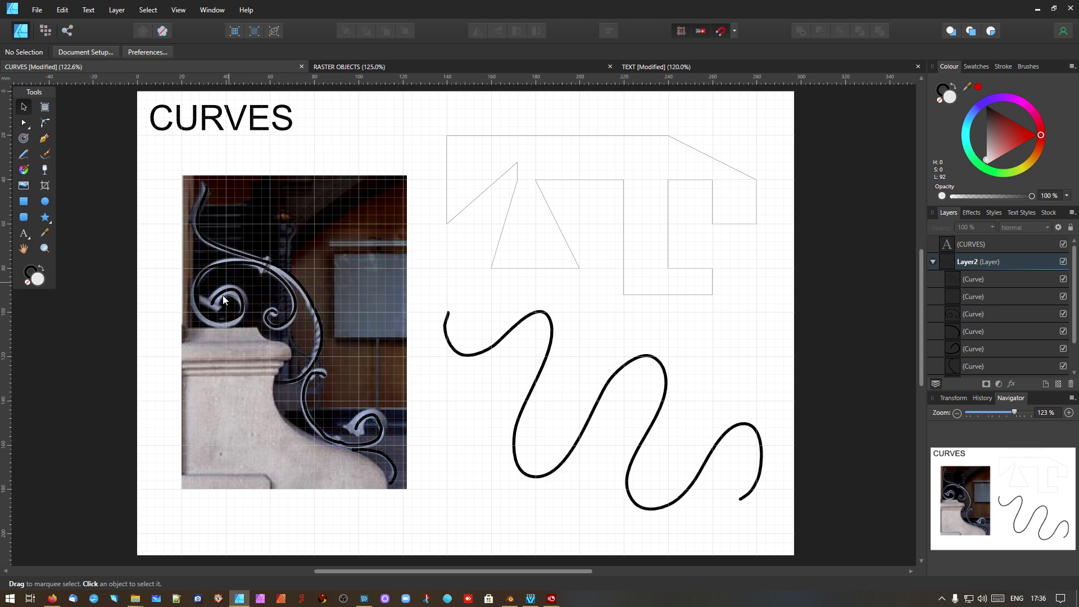
click(245, 254)
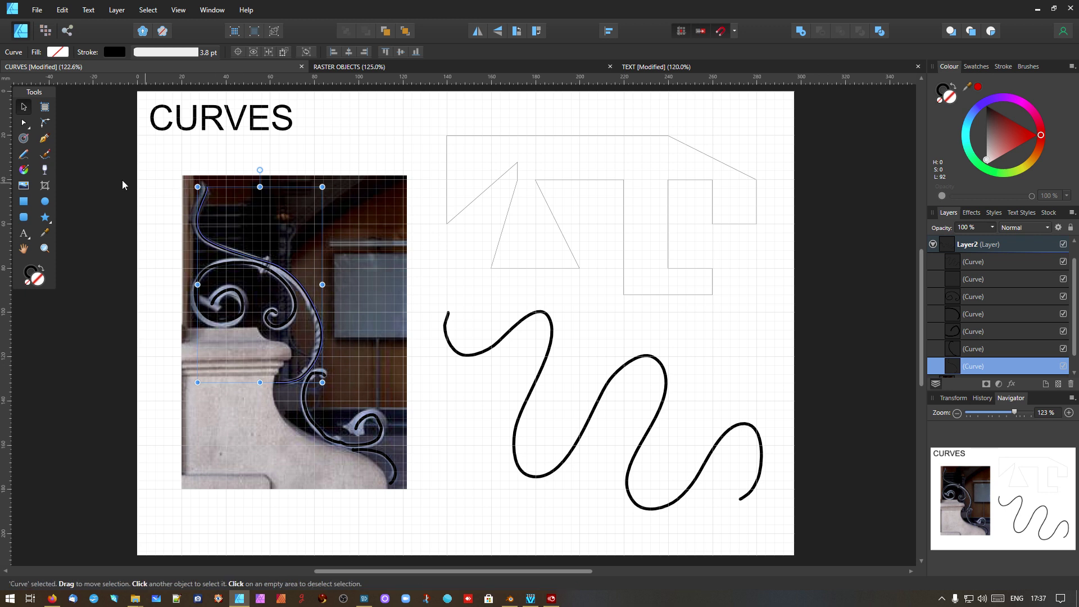
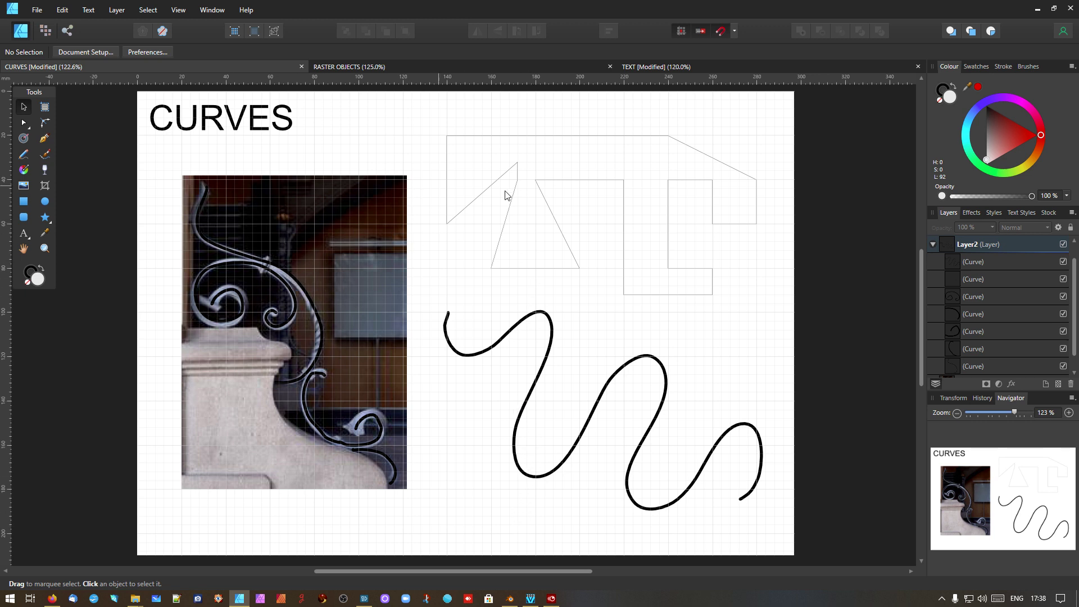
click(537, 185)
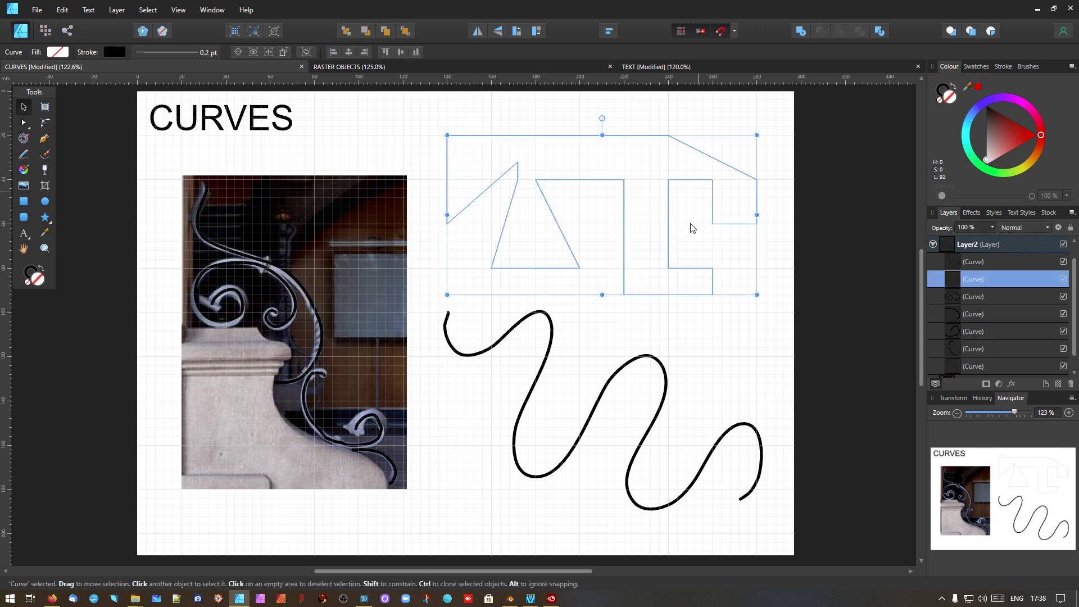
click(538, 380)
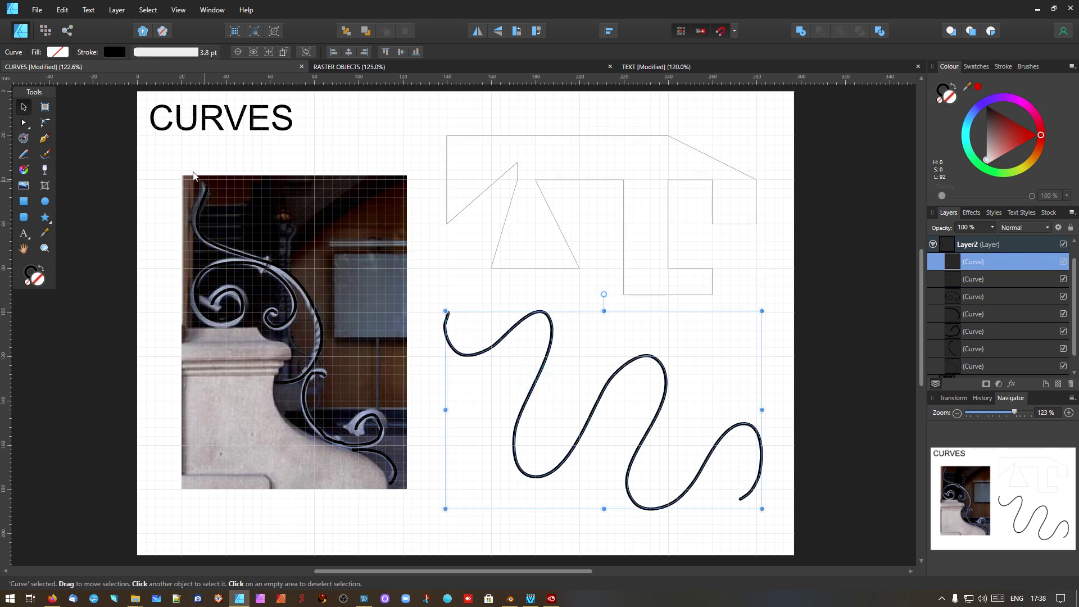
drag(119, 149, 418, 498)
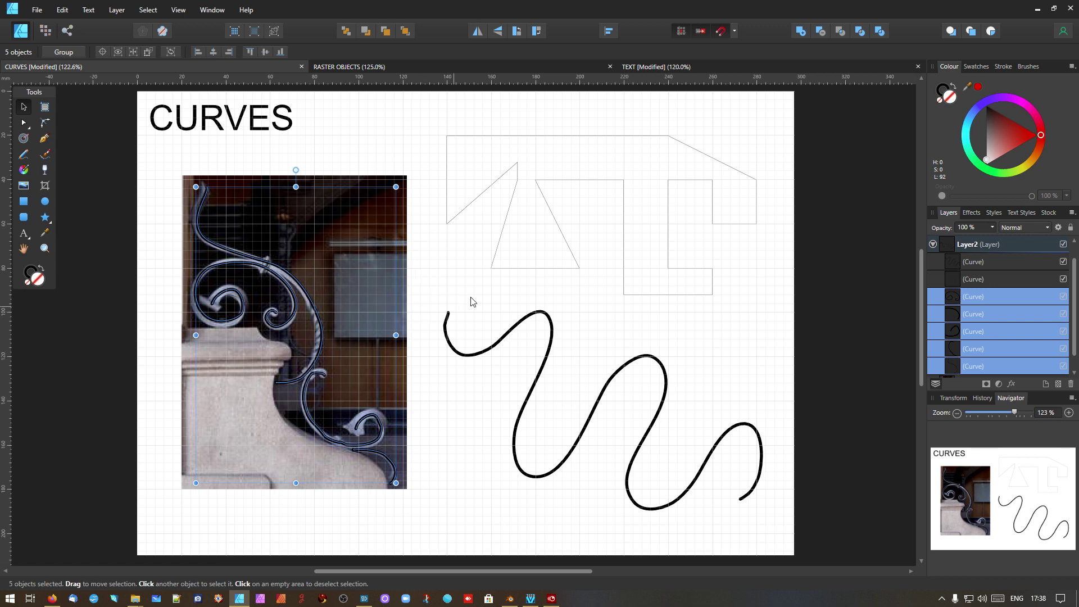
click(571, 135)
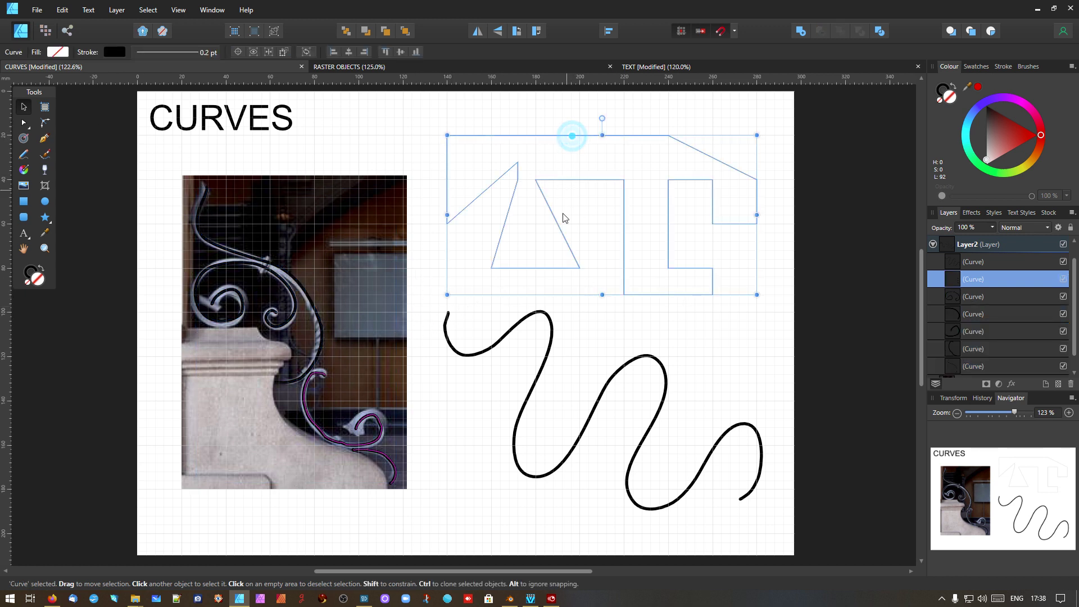
shift+click(554, 332)
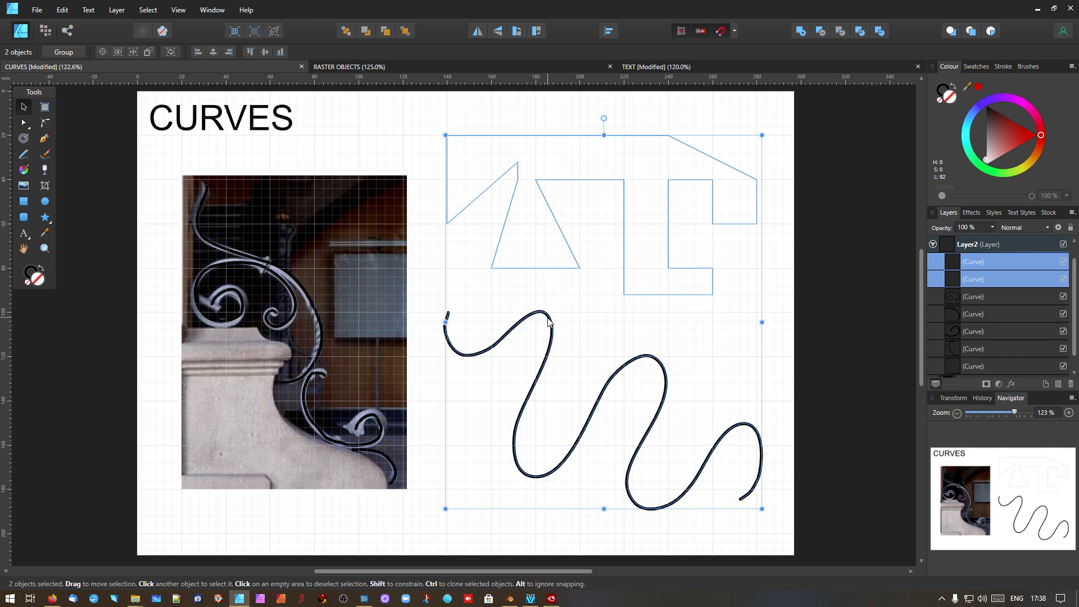
drag(108, 155, 424, 509)
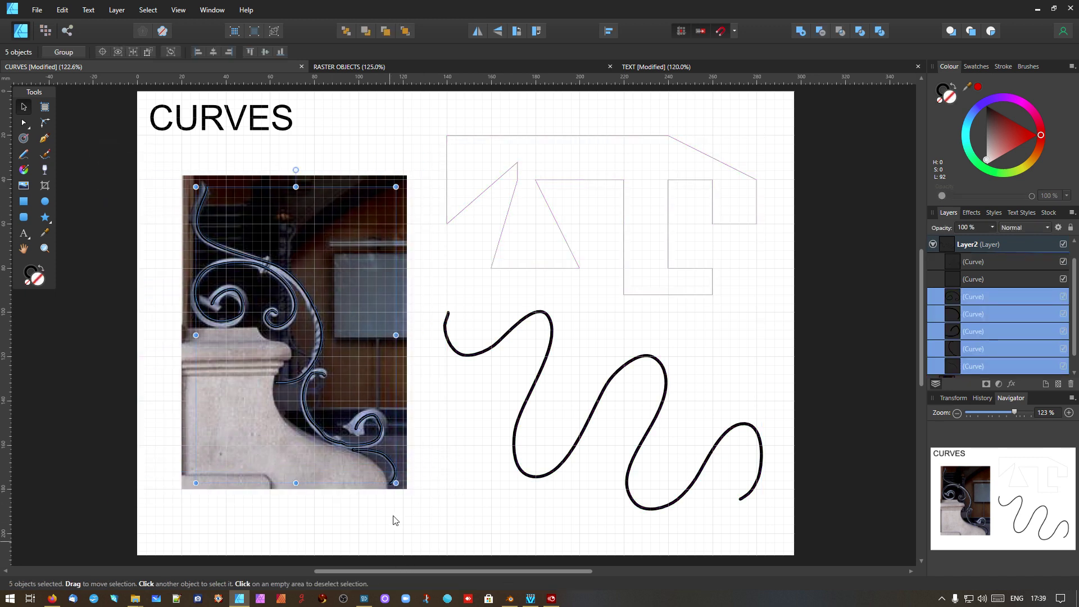
right_click(322, 332)
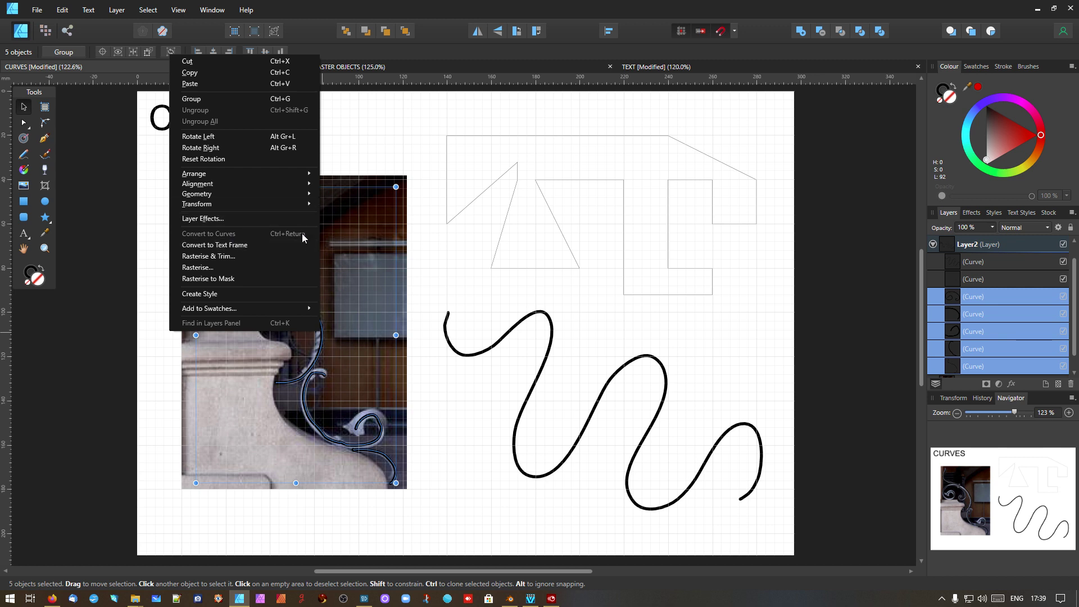
click(93, 203)
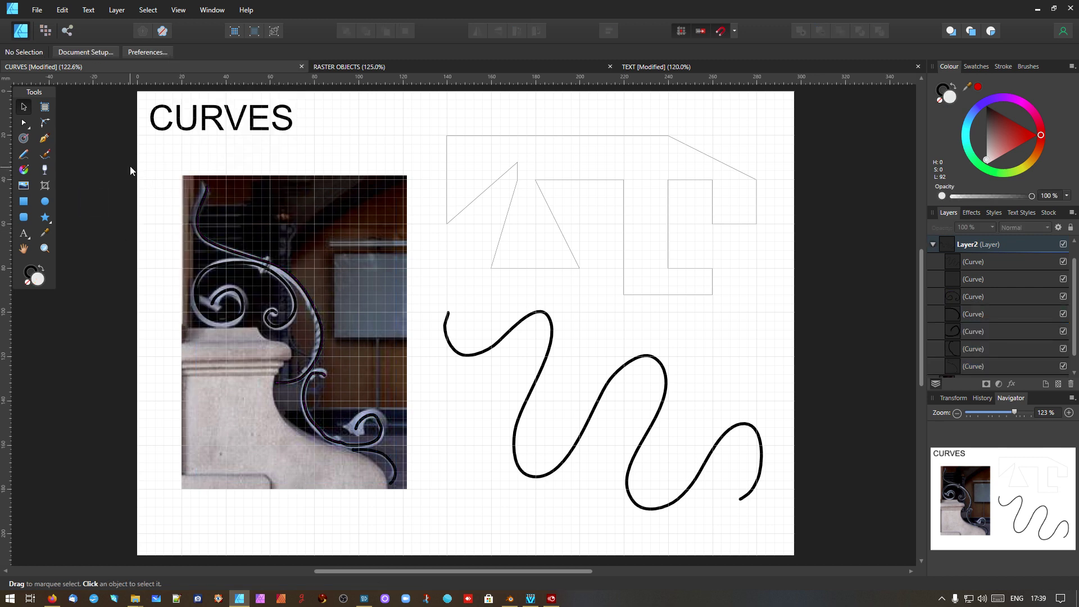
Select the five ironwork curves traced over the photo and open the export settings for SVG format
drag(126, 160, 426, 505)
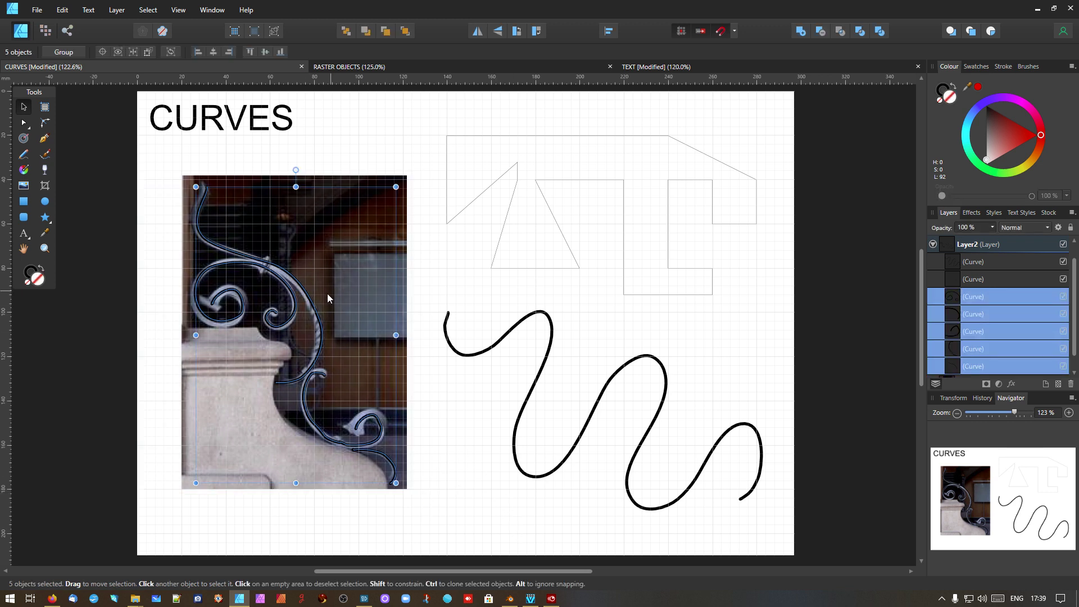
click(37, 9)
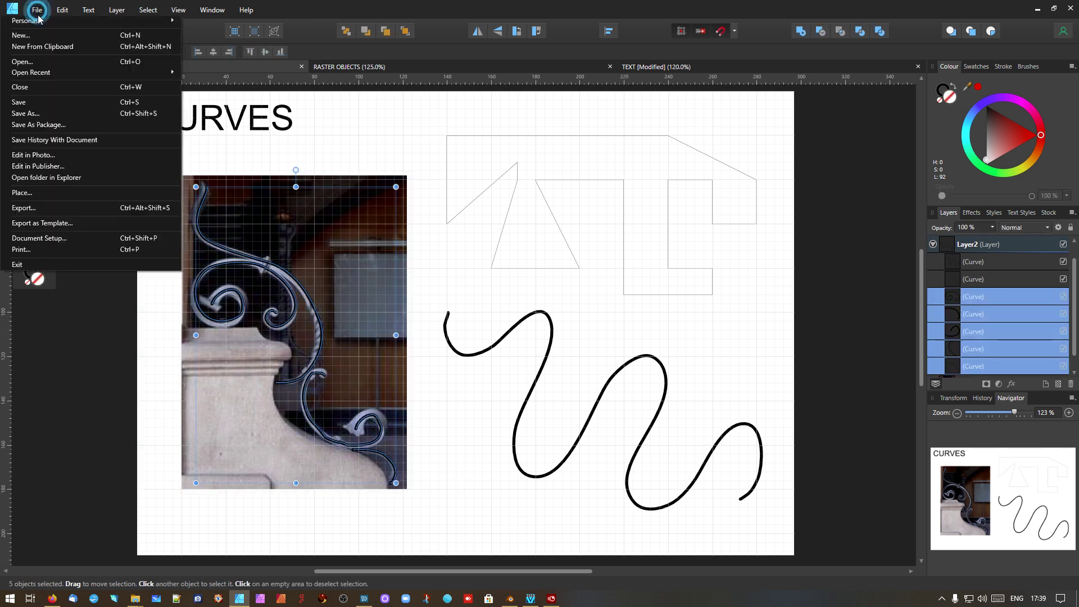
click(66, 208)
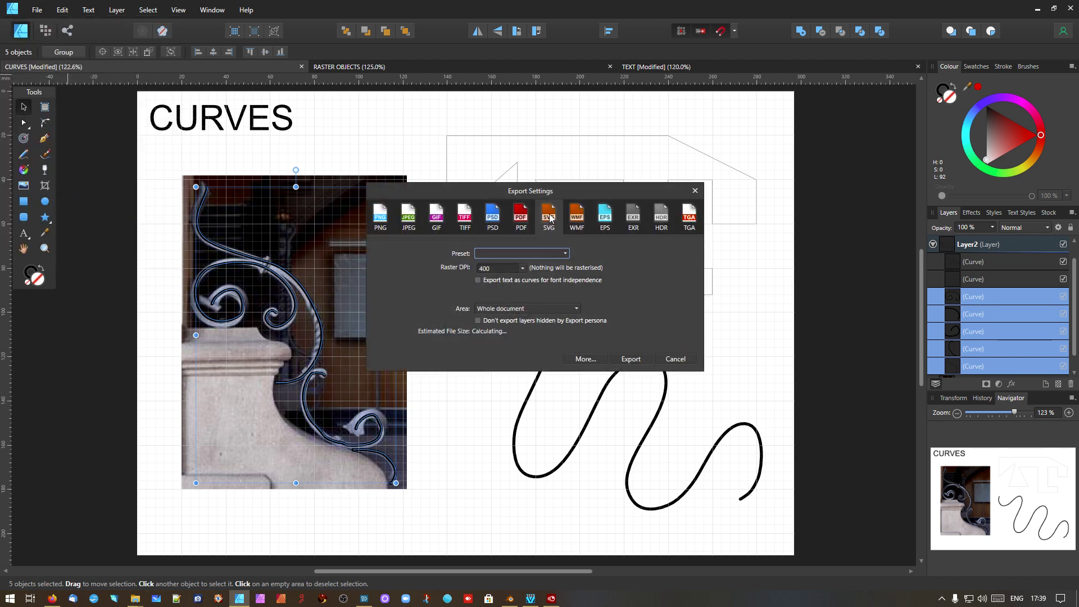
Apply the SVG (for export) preset in the export settings
click(564, 254)
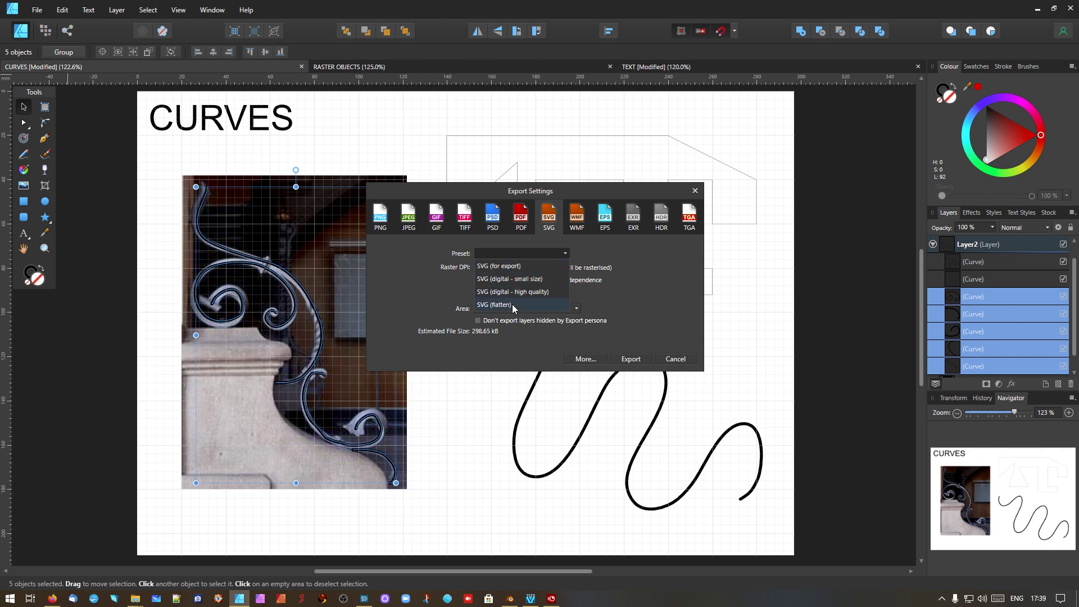
click(507, 266)
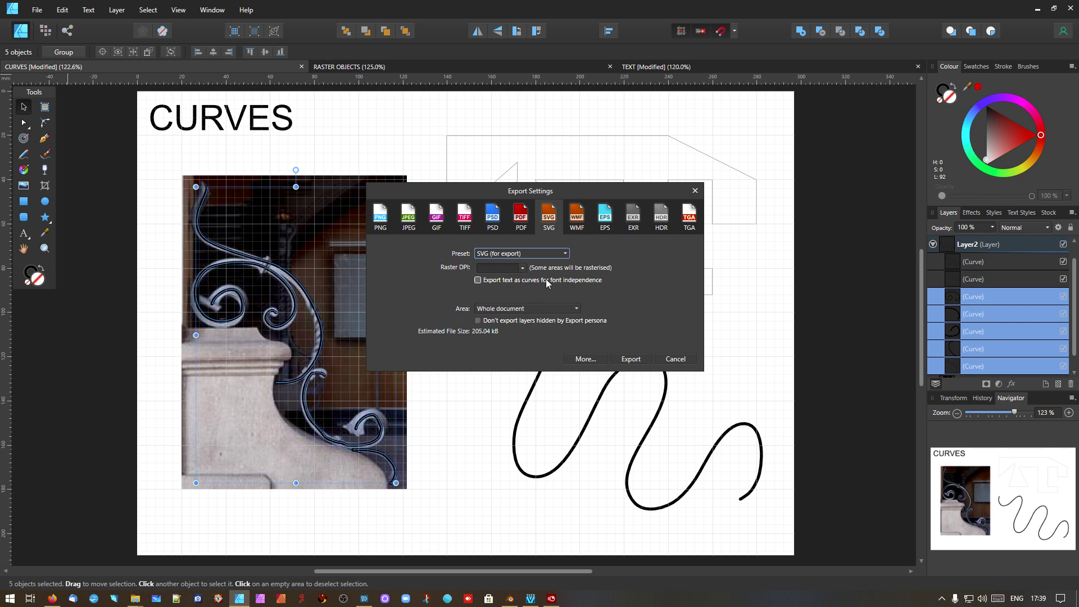
click(565, 254)
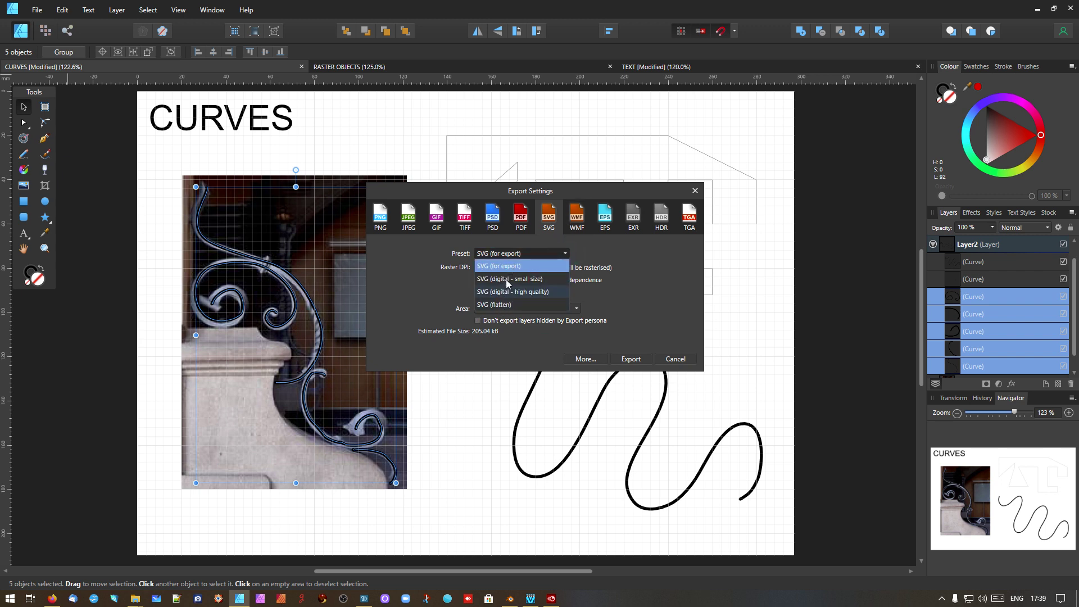
click(612, 245)
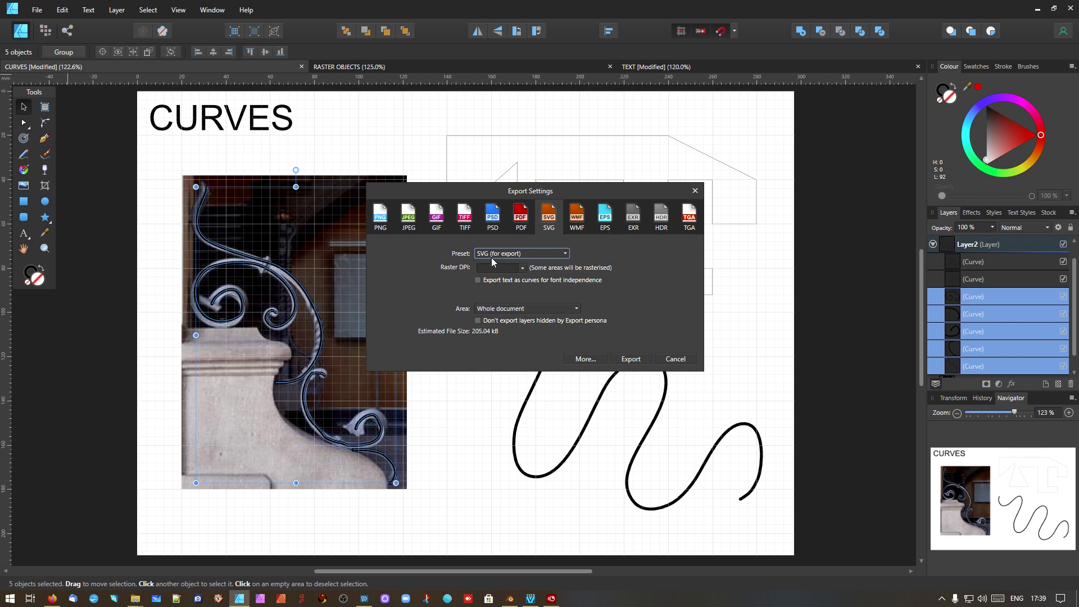
Set the export's raster DPI to 400 and its area to Selection without background
click(522, 268)
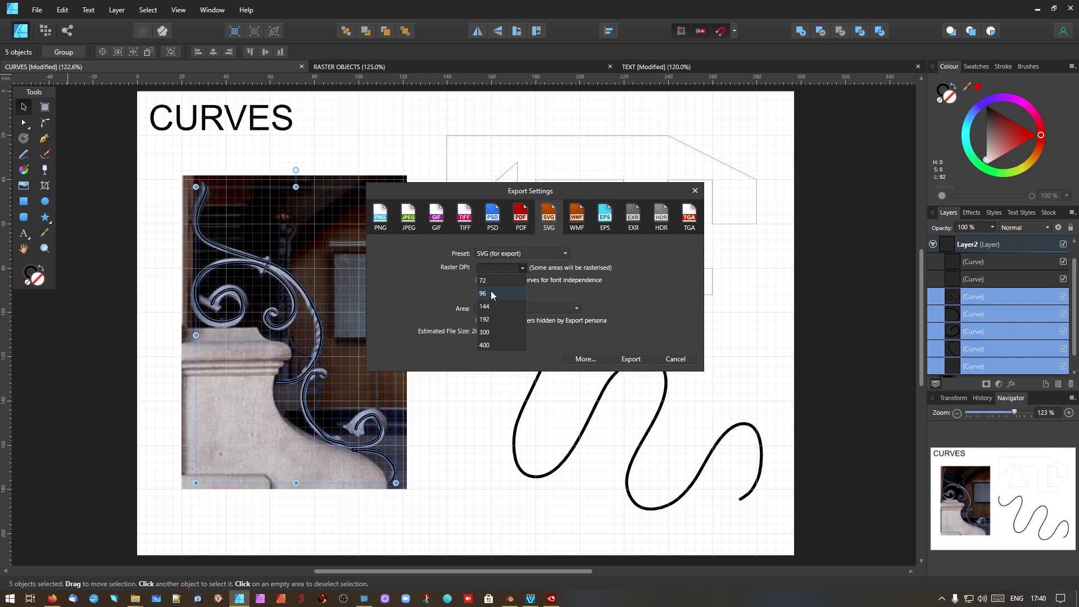
click(500, 345)
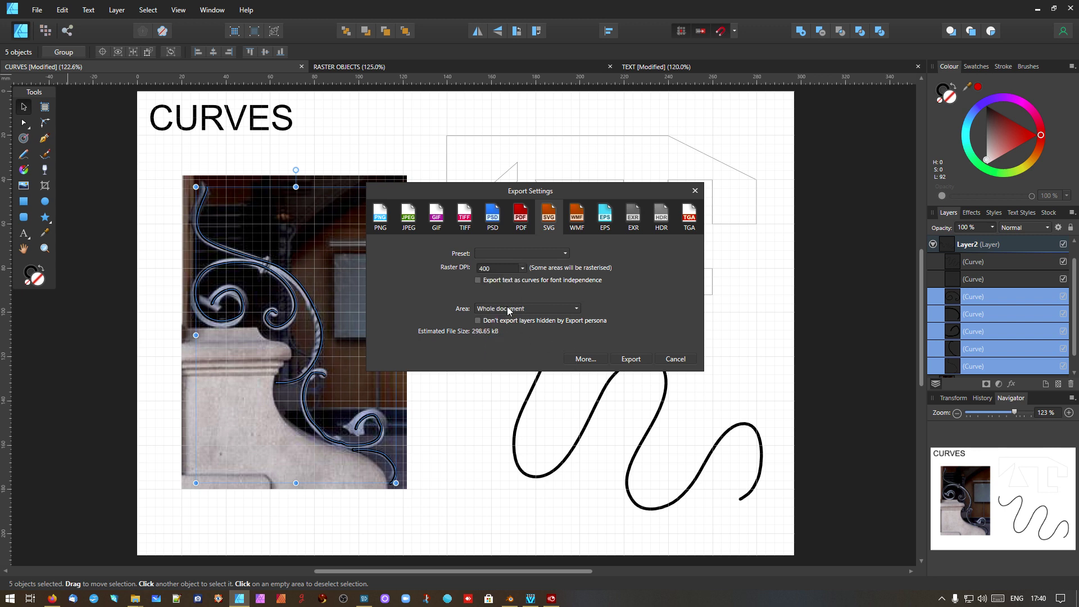
click(482, 309)
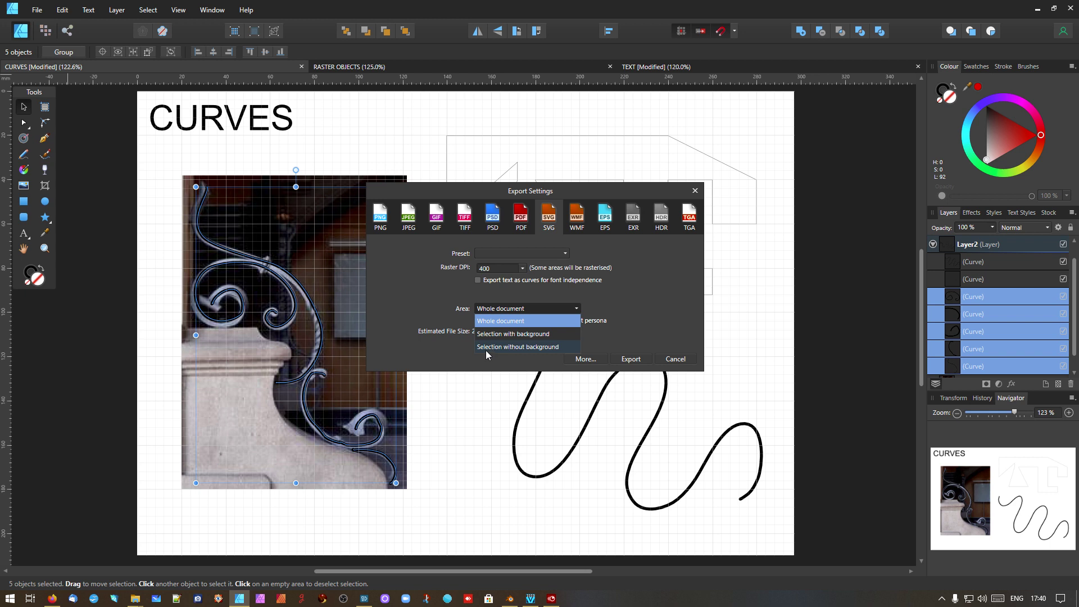
click(551, 347)
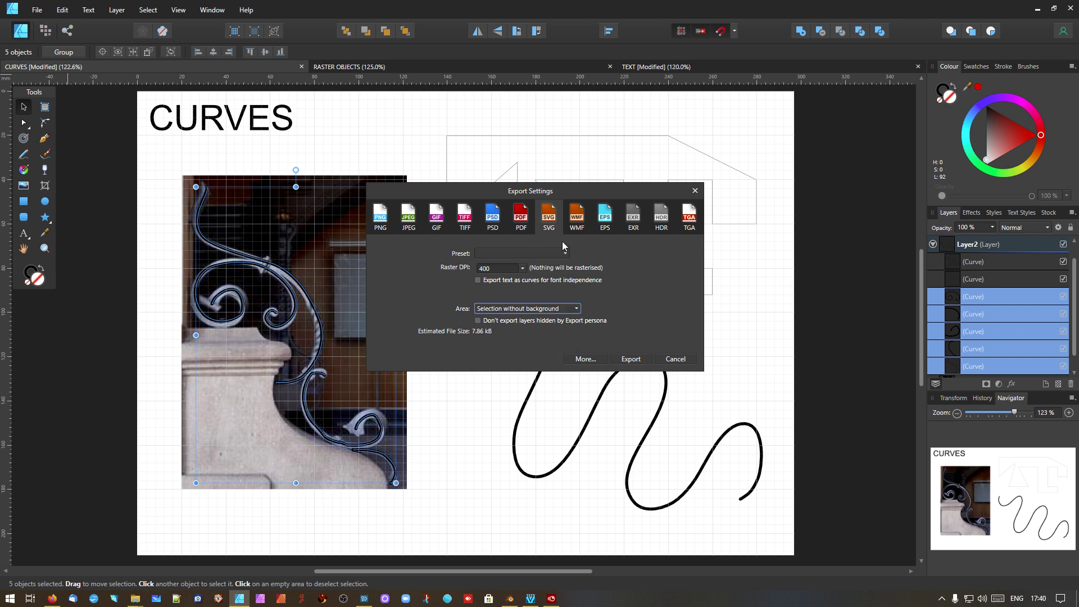
click(565, 254)
click(621, 255)
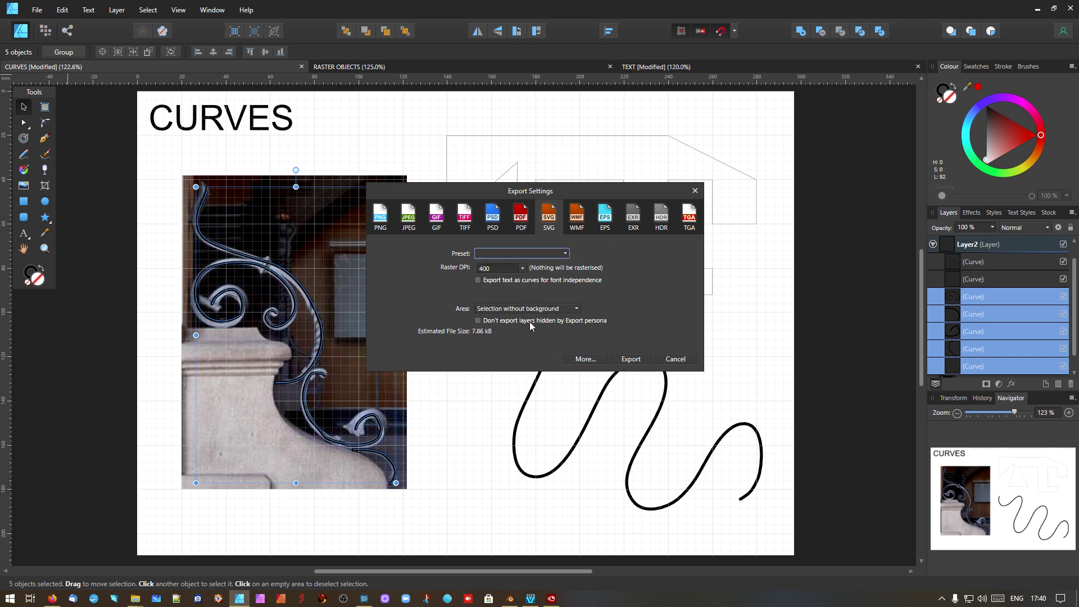
Export the selected curves as CURVESironwork.svg in the Affinity Designer and Blender 3D folder, replacing the existing file
click(630, 358)
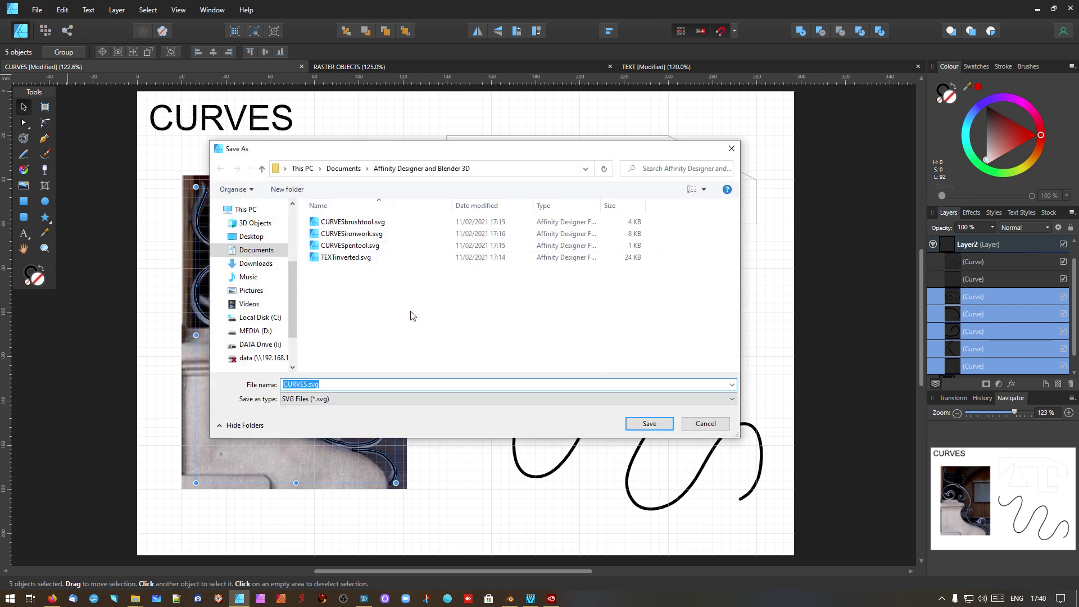
click(336, 239)
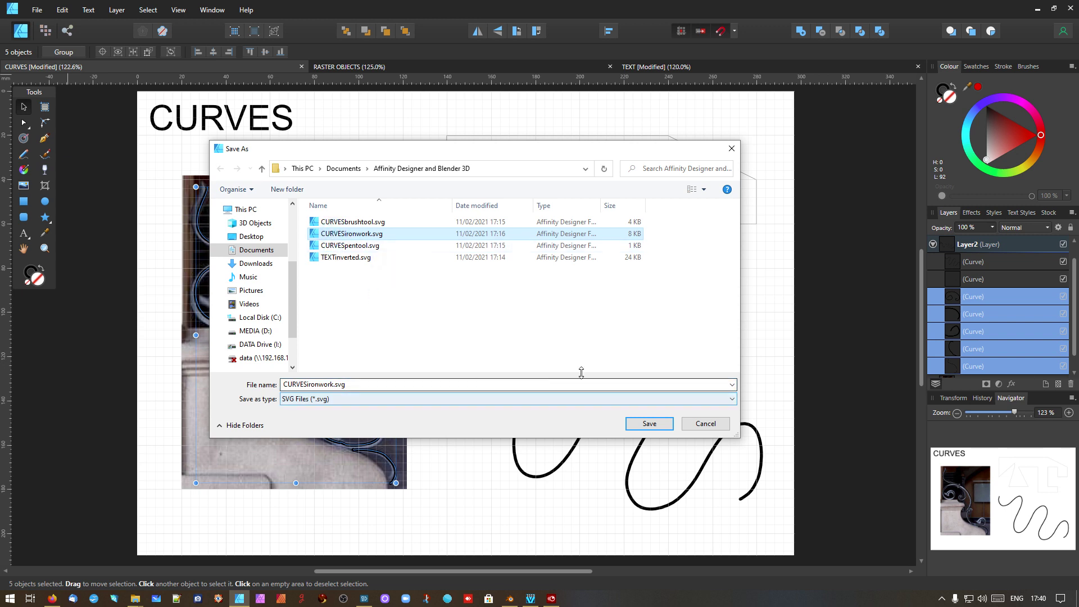
click(649, 425)
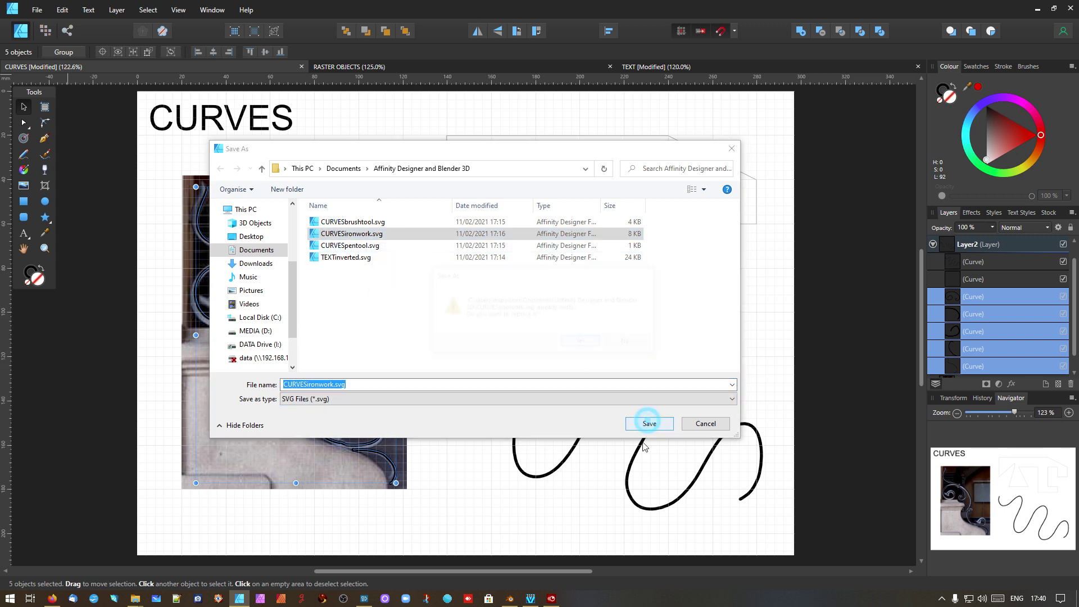
click(591, 344)
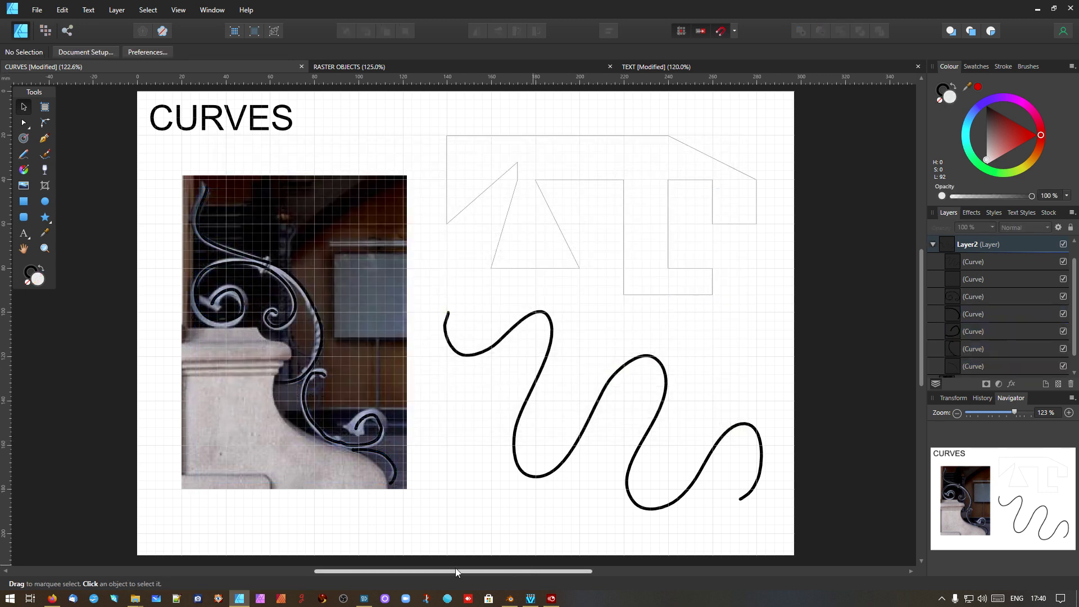
Switch to Blender and delete the five SVG collections from TEXTinverted.svg through CURVESbrushtool.svg
click(510, 598)
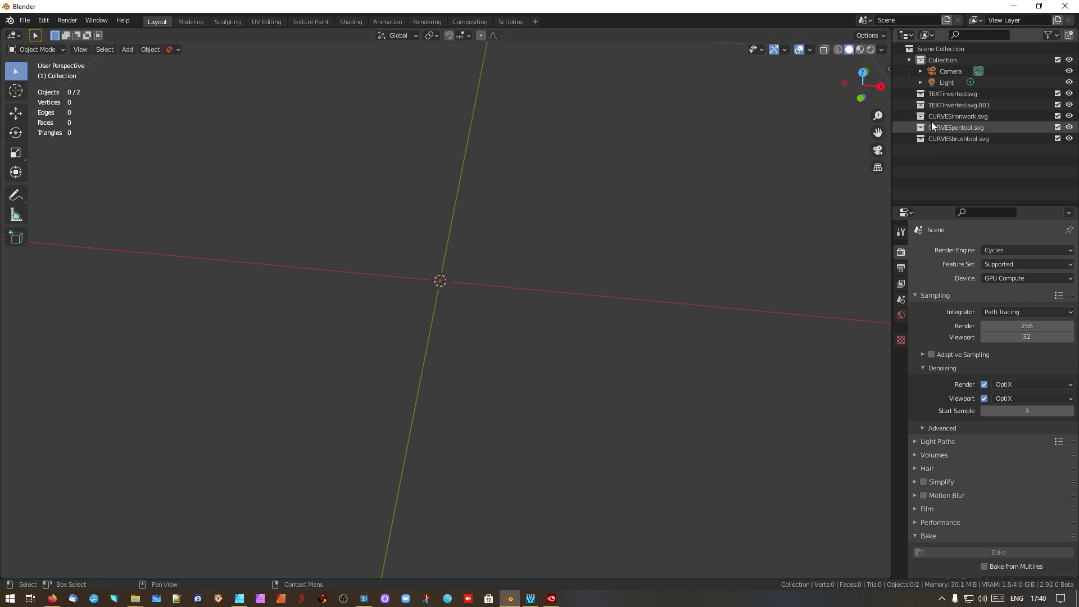
click(945, 96)
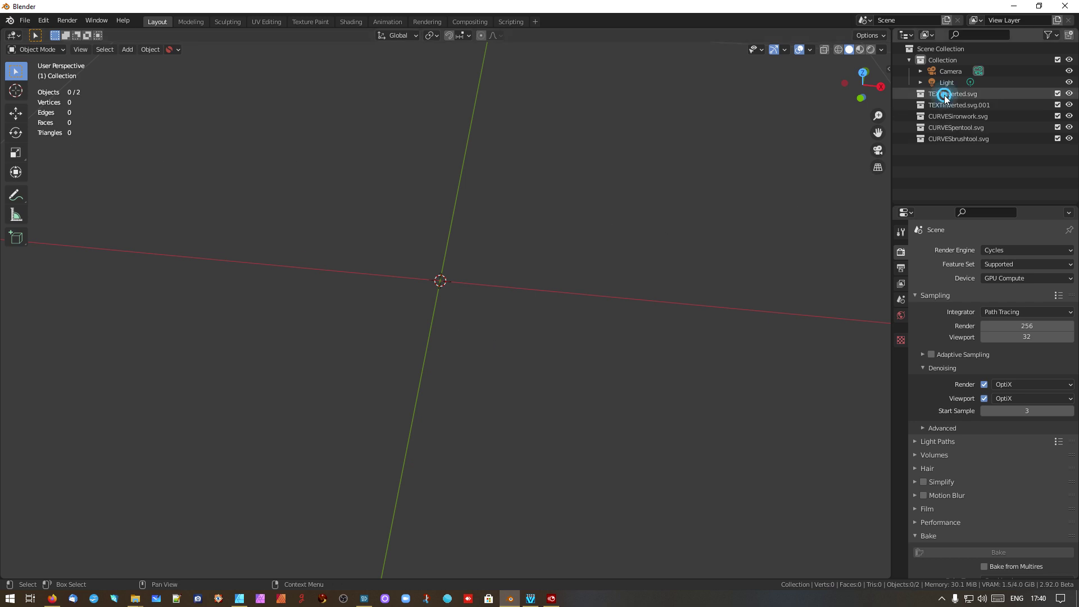
shift+click(949, 137)
key(Delete)
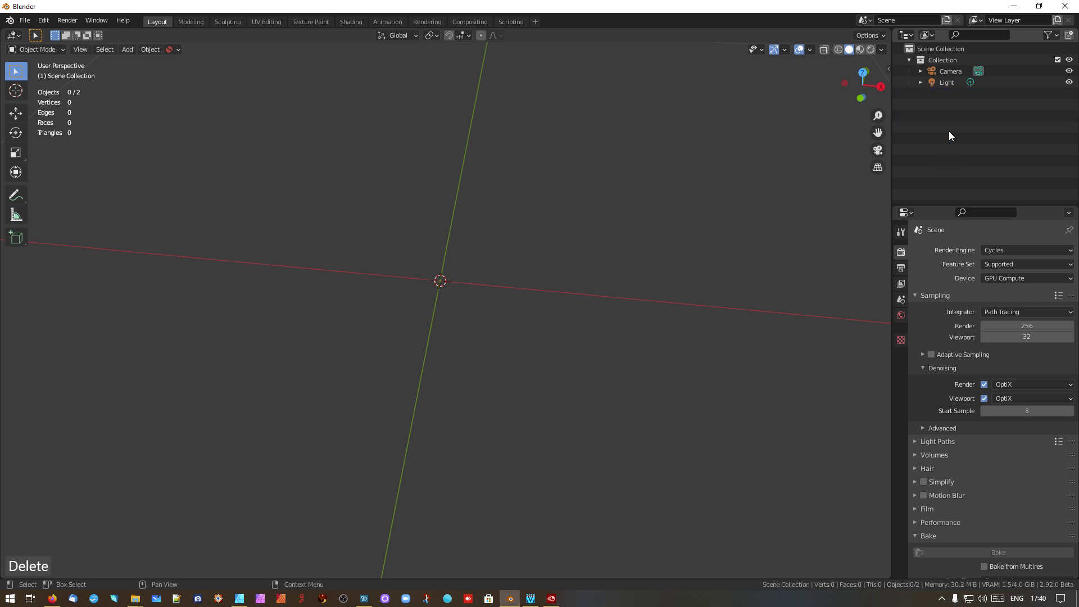
Hide the camera and the light in the viewport
click(1069, 71)
click(1069, 82)
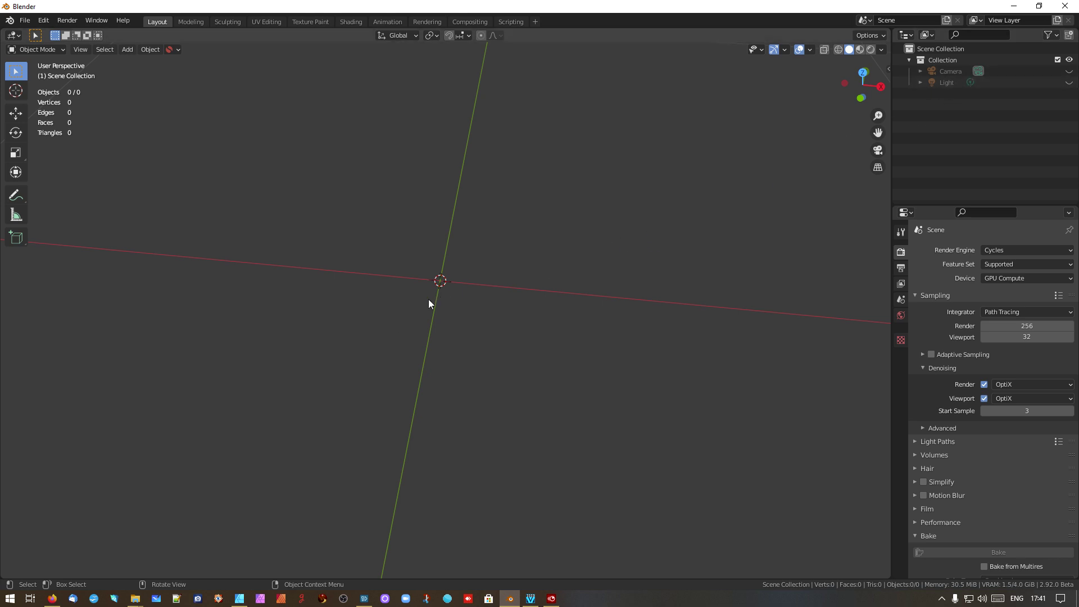
scroll(455, 315, down, 2)
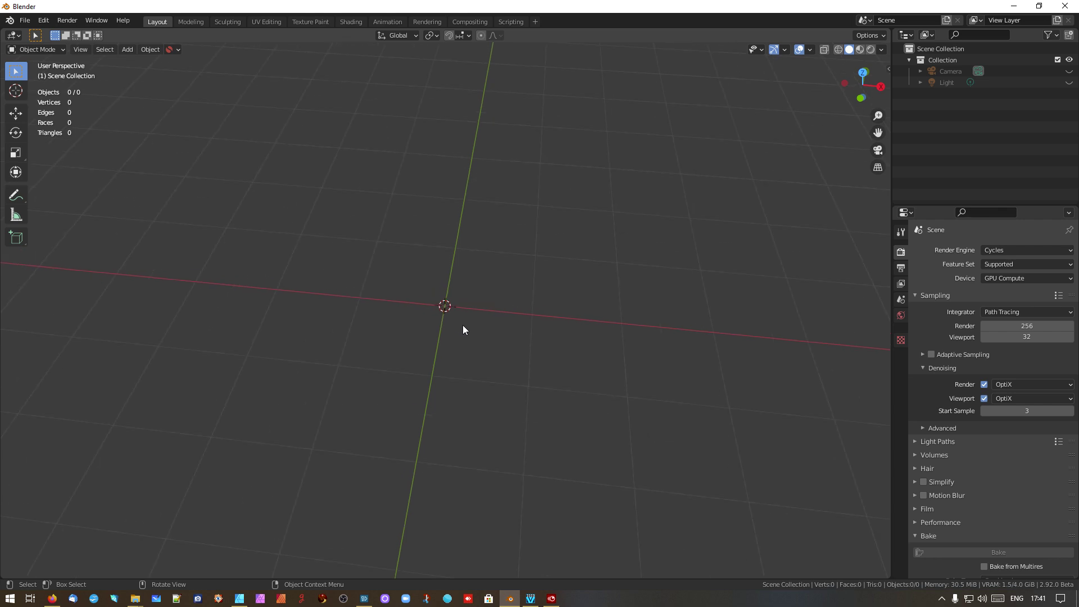
scroll(479, 295, up, 2)
shift+middle_drag(472, 278, 478, 388)
shift+middle_drag(492, 414, 465, 316)
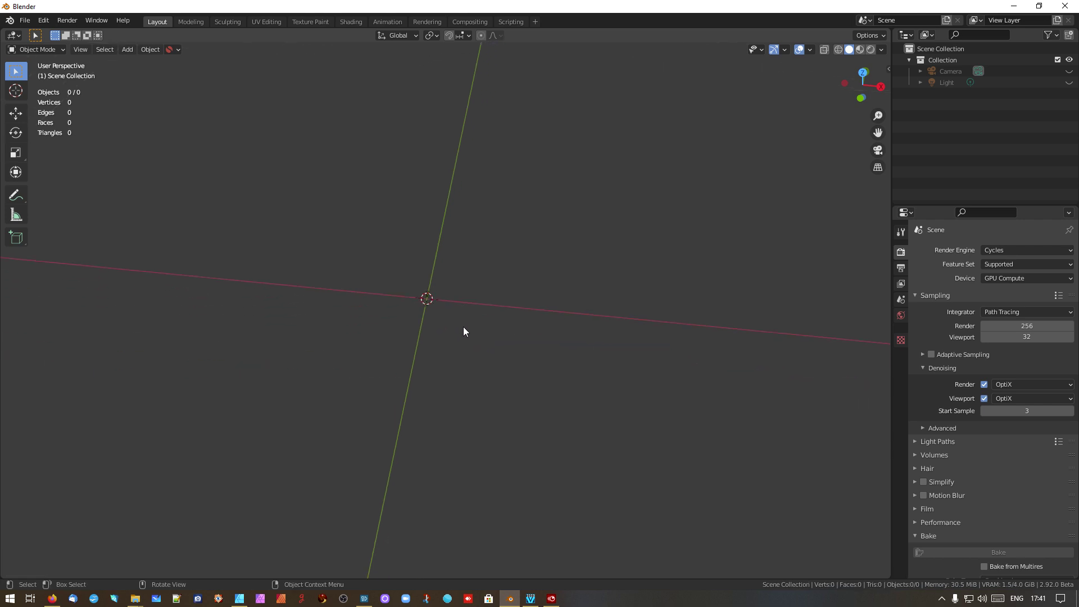
Import CURVESironwork.svg from the Affinity Designer and Blender 3D folder as Scalable Vector Graphics
click(24, 20)
click(25, 20)
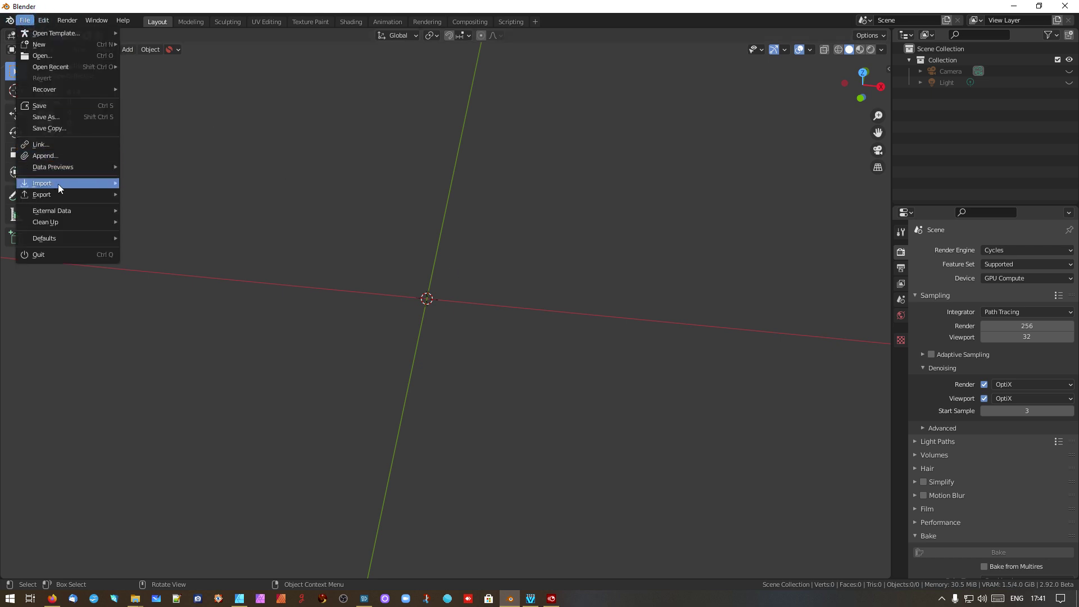
mouse_move(59, 186)
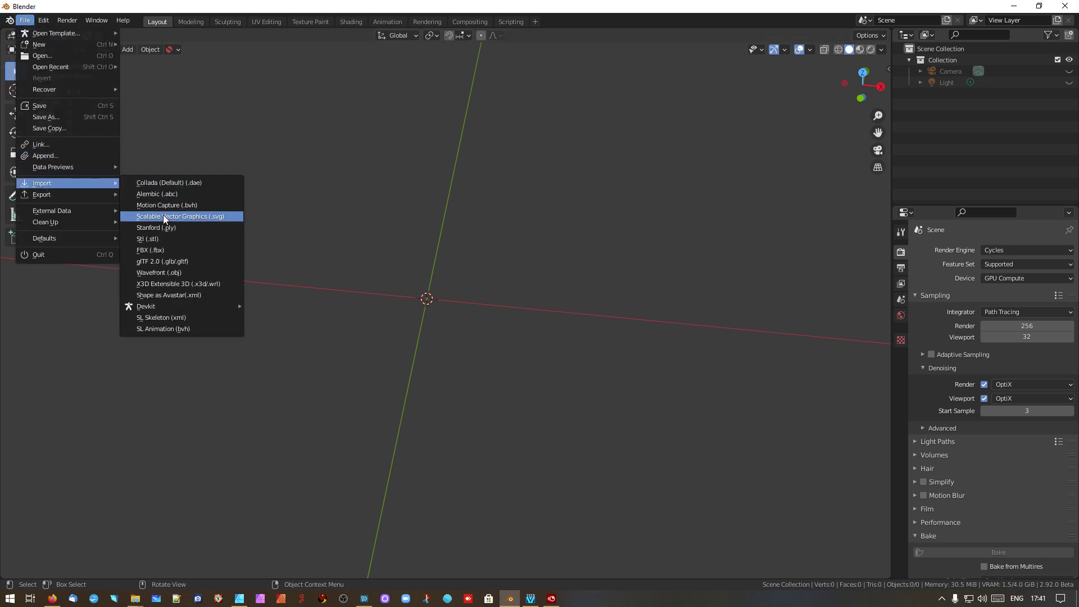
click(206, 217)
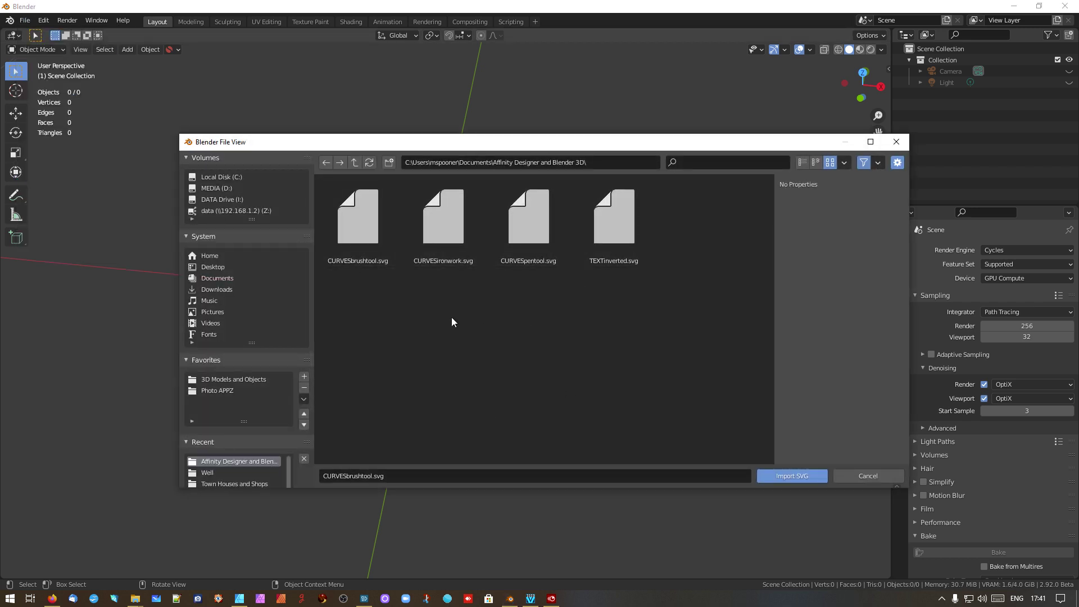
click(447, 228)
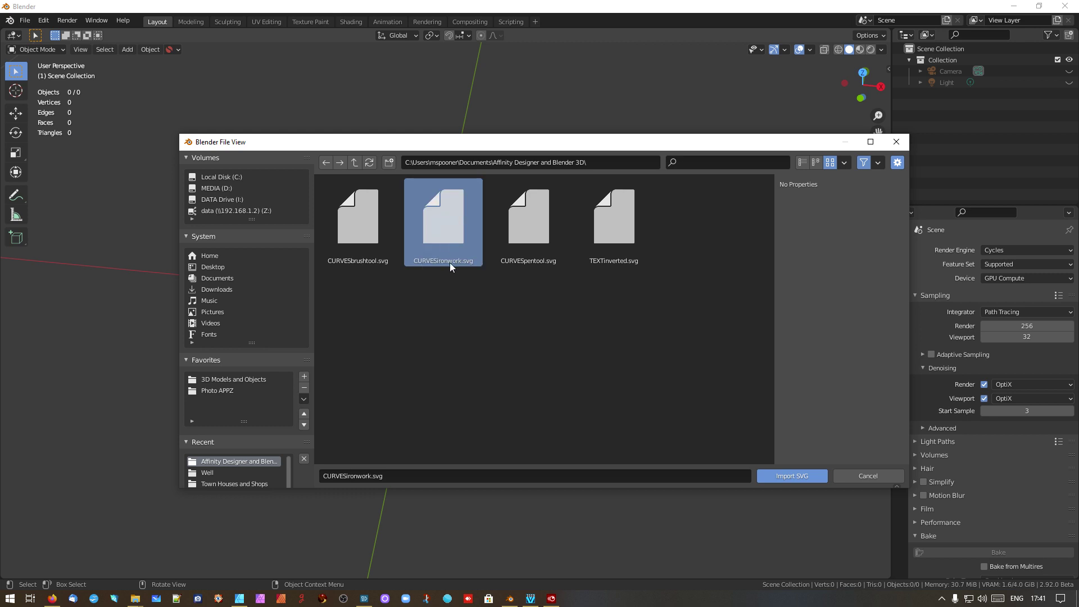
click(795, 474)
Examine the imported ironwork curves up close and select them one after another to check the separate pieces
middle_drag(642, 184, 576, 309)
shift+middle_drag(585, 392, 556, 286)
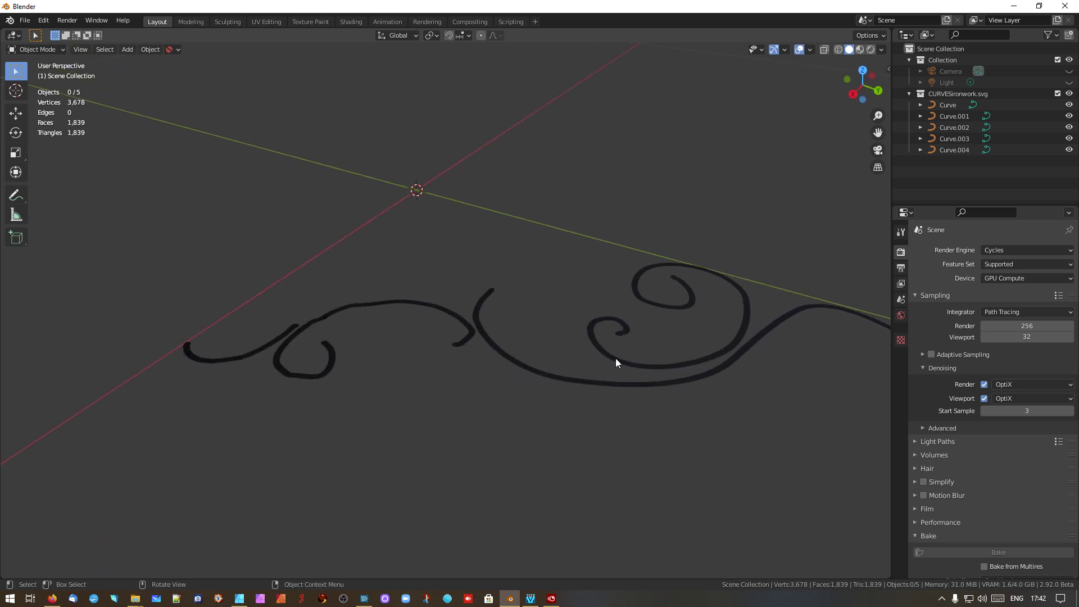
middle_drag(615, 374, 587, 379)
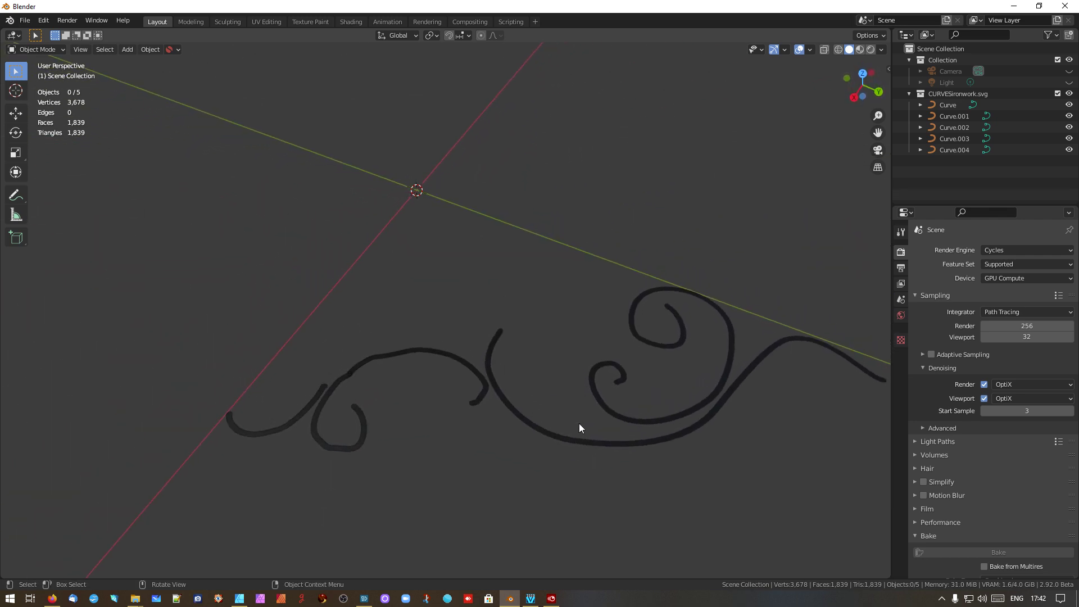
scroll(574, 428, up, 8)
middle_drag(550, 494, 509, 421)
scroll(545, 458, down, 8)
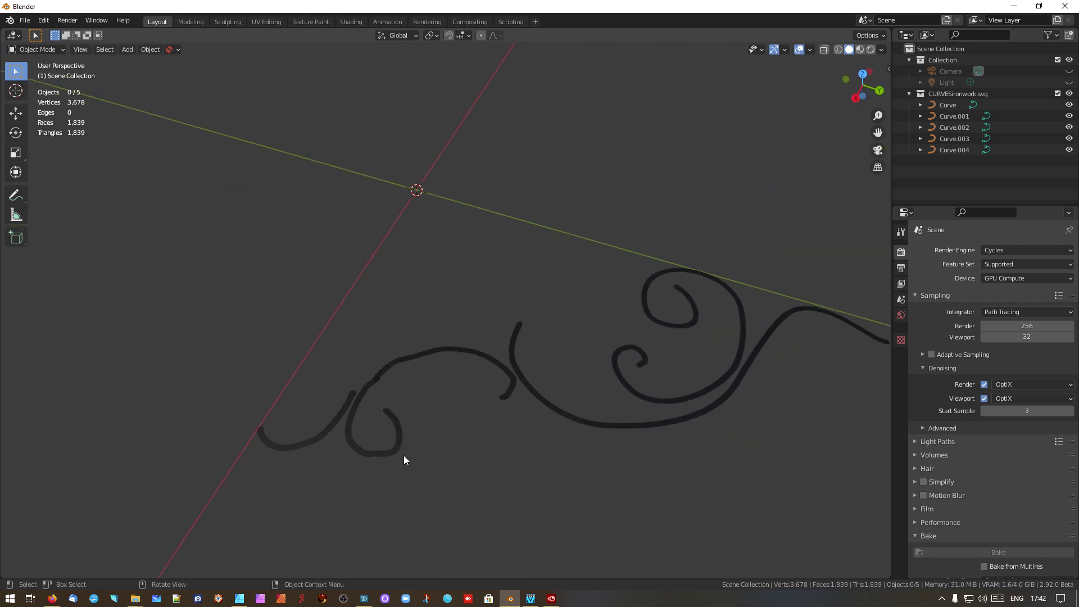
click(330, 425)
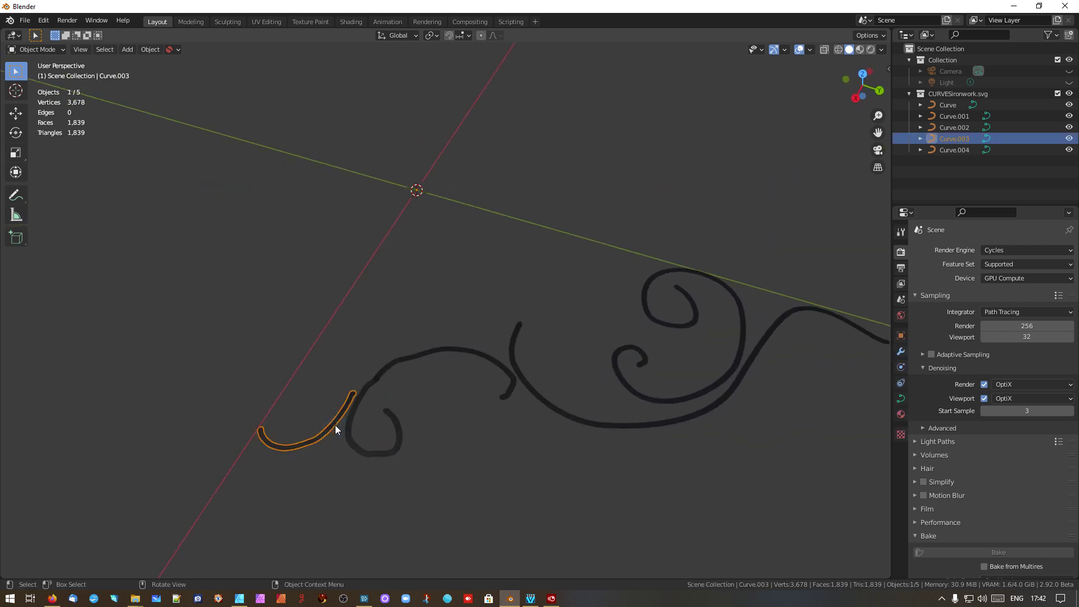
click(350, 431)
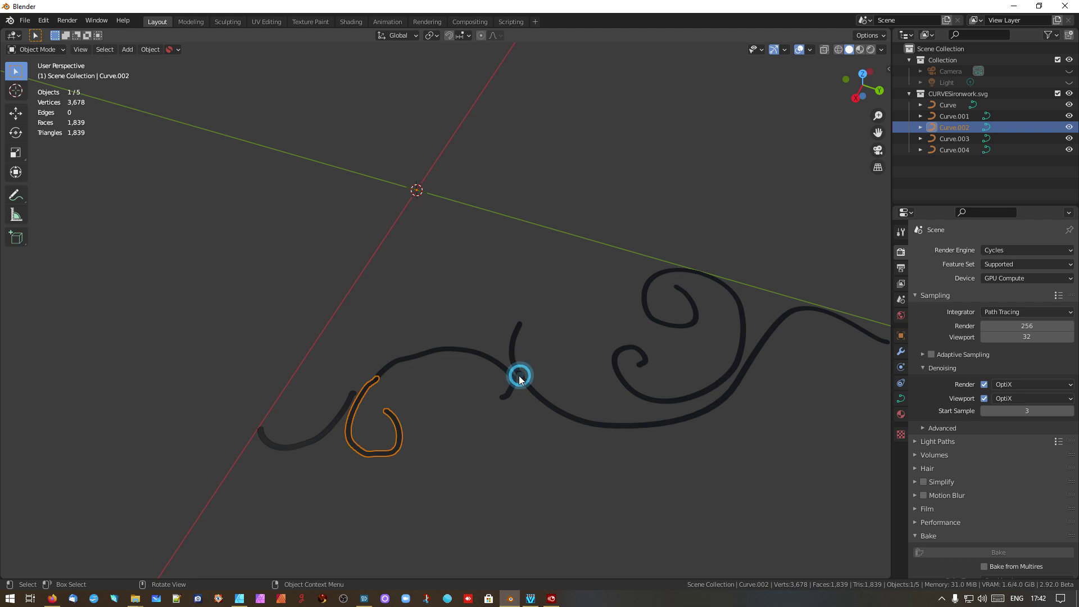
click(511, 373)
click(510, 372)
click(622, 352)
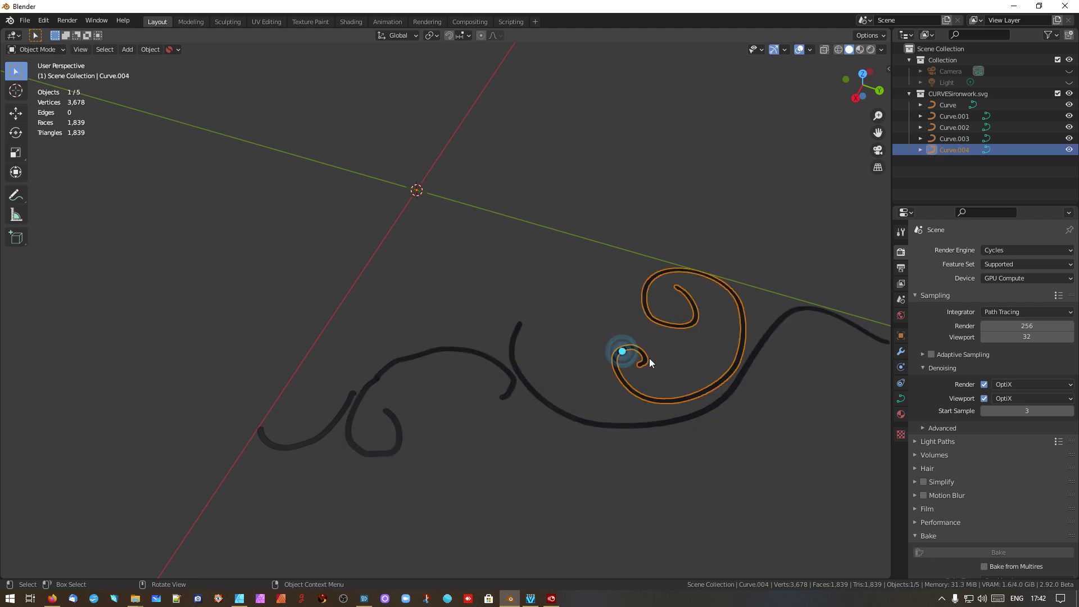
click(724, 396)
click(470, 411)
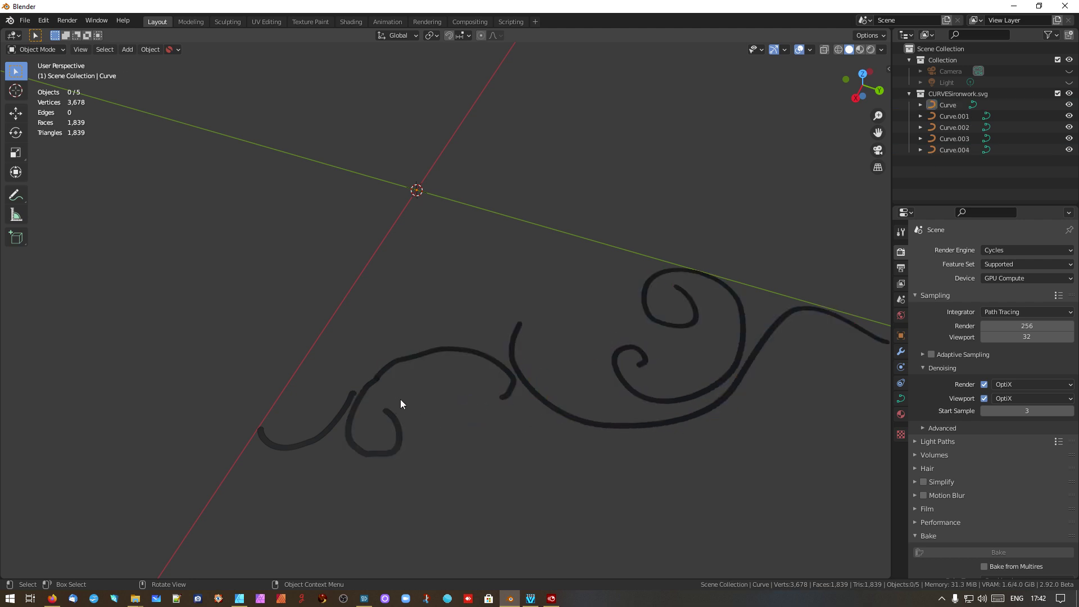
click(386, 372)
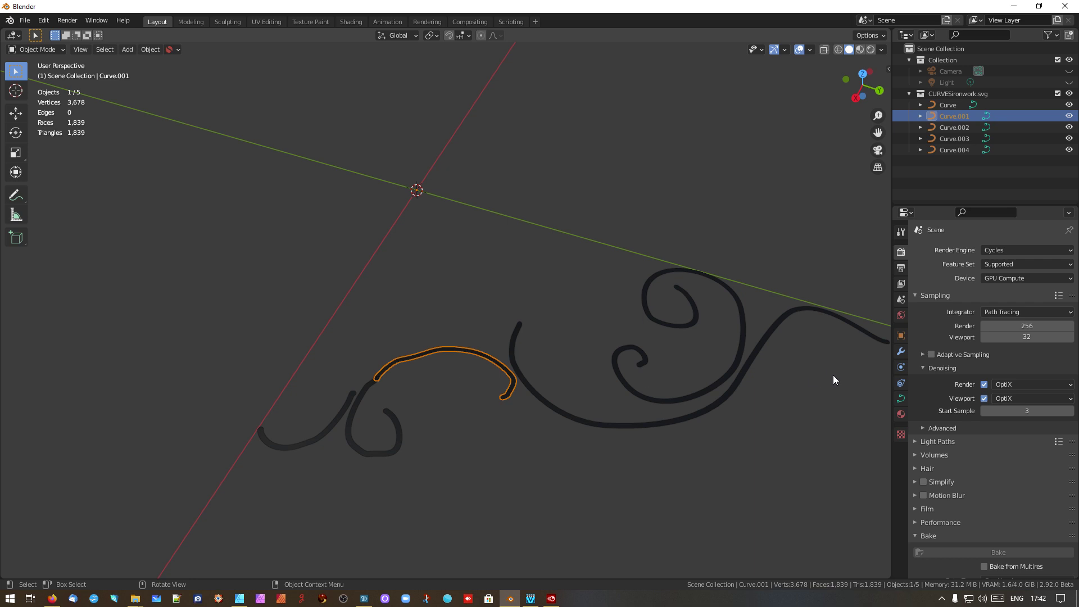
click(552, 407)
Select the arched curve Curve.001 and open it in Edit Mode
middle_drag(527, 381, 580, 347)
scroll(580, 352, up, 2)
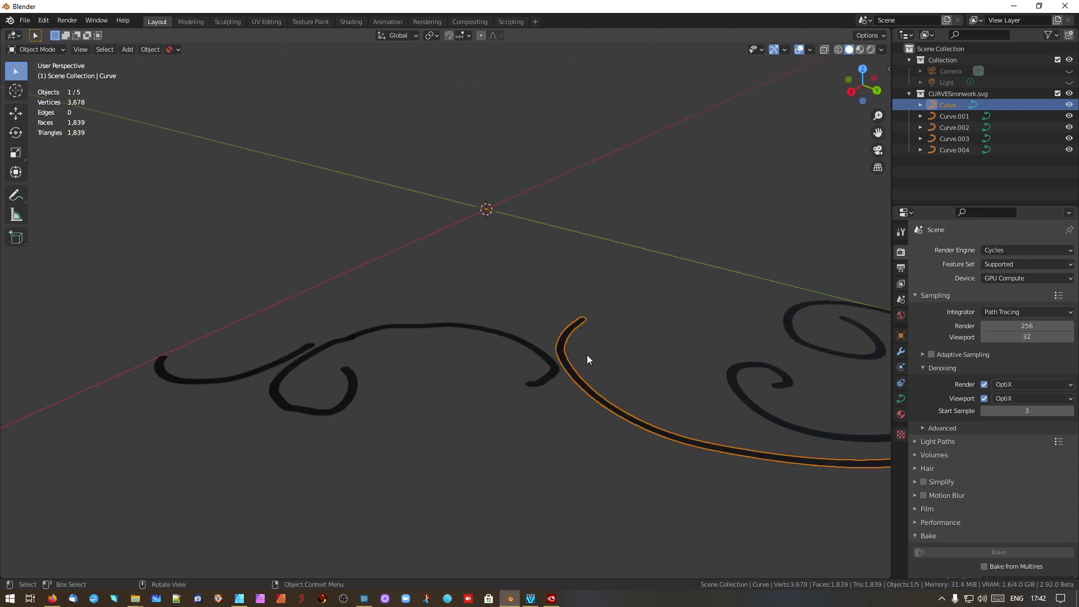
scroll(628, 370, up, 3)
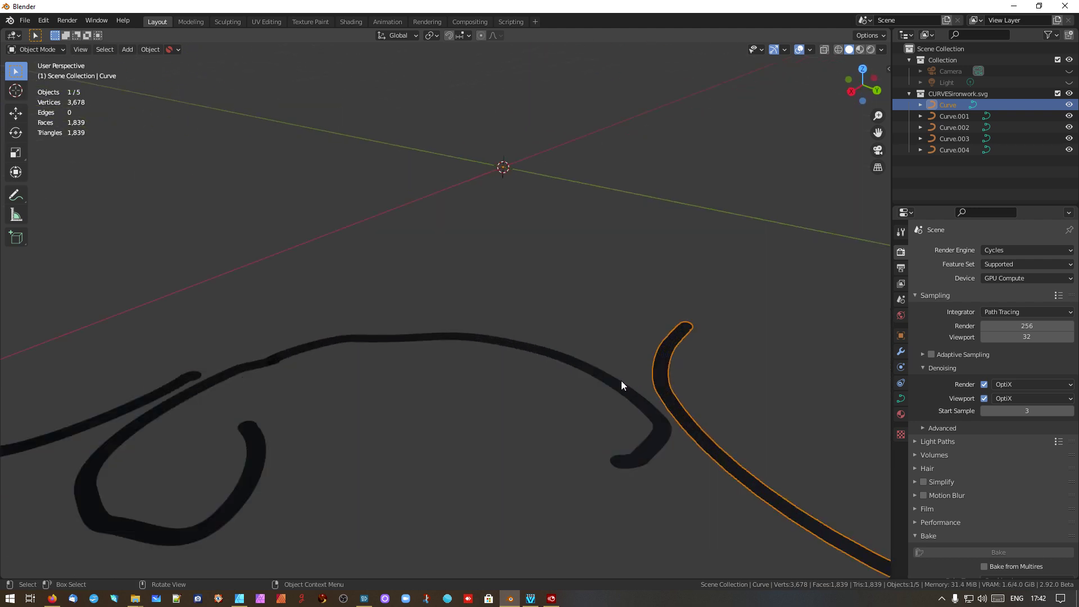
click(396, 340)
middle_drag(319, 429, 506, 420)
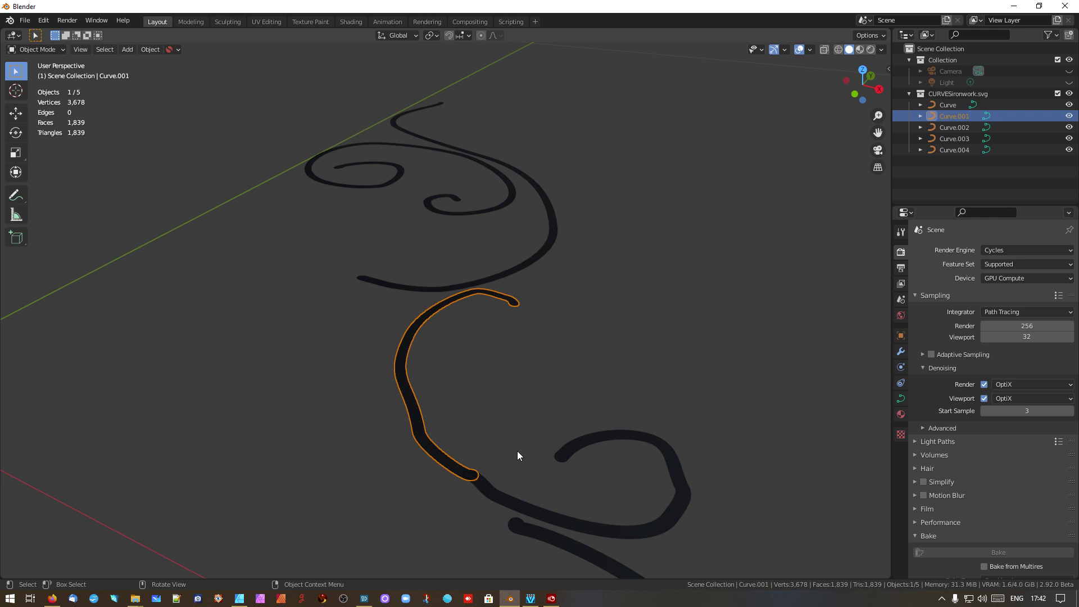
middle_drag(467, 414, 463, 340)
scroll(419, 354, up, 5)
key(Tab)
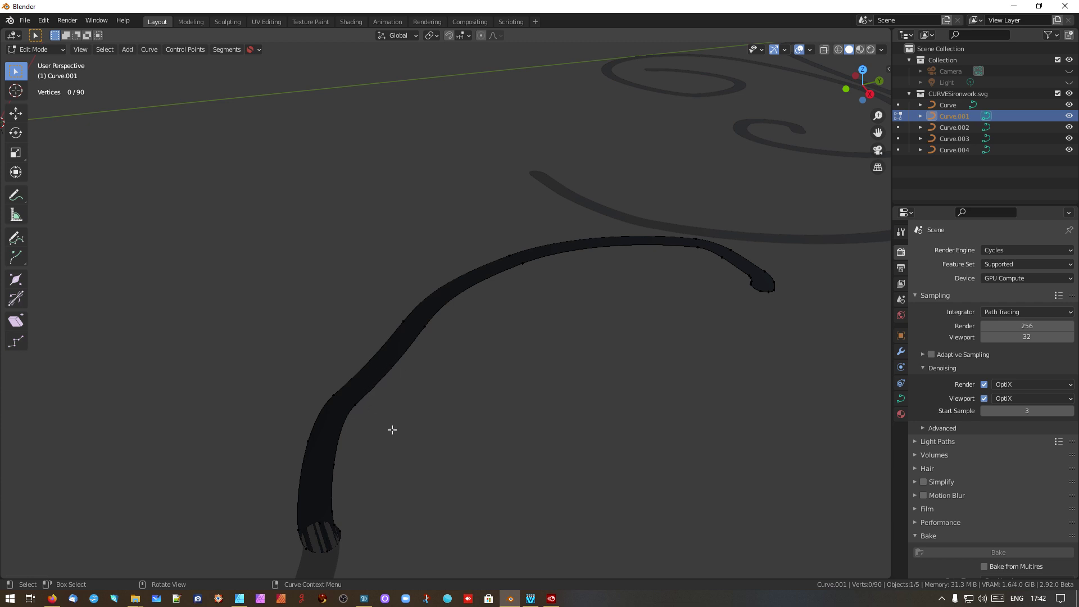
middle_drag(376, 457, 427, 455)
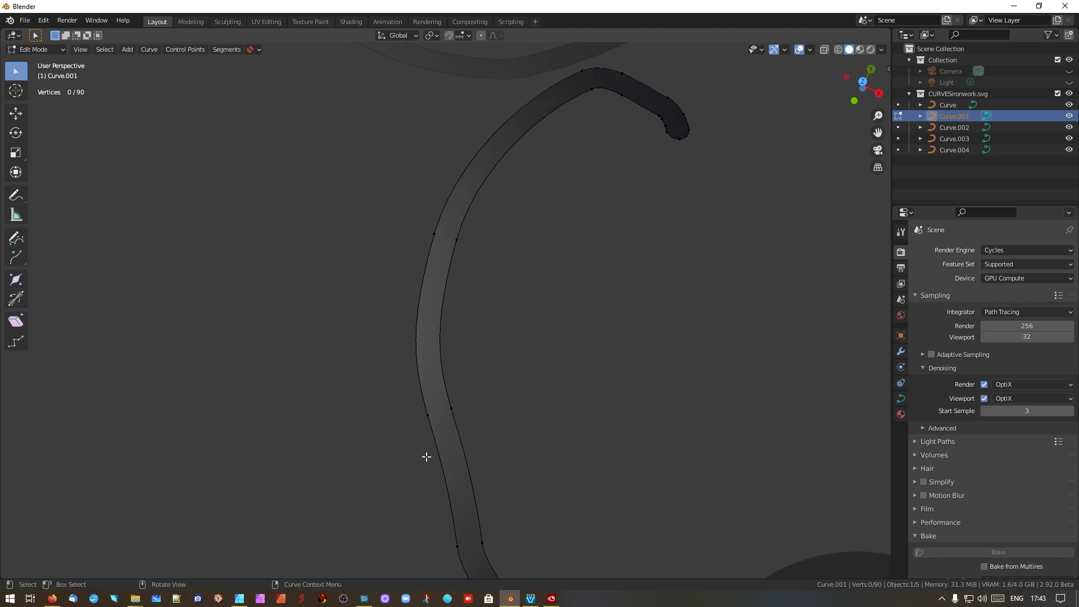
Move the control point on the inner edge of the arched curve's bend outward by about 0.002 m and return to Object Mode
click(457, 240)
drag(435, 231, 433, 234)
click(428, 414)
click(451, 410)
key(g)
click(453, 408)
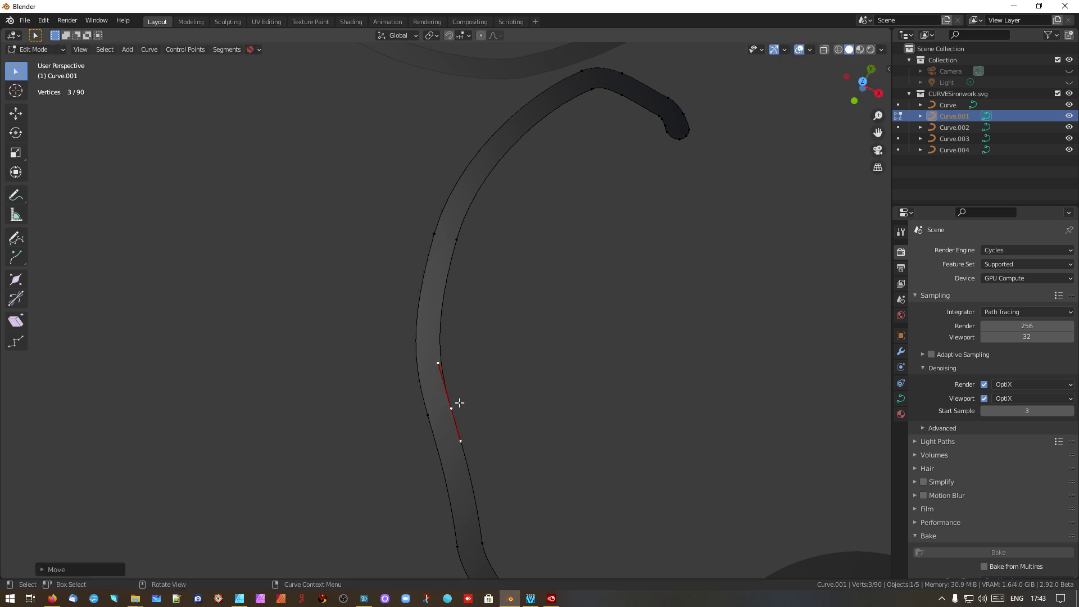
click(452, 409)
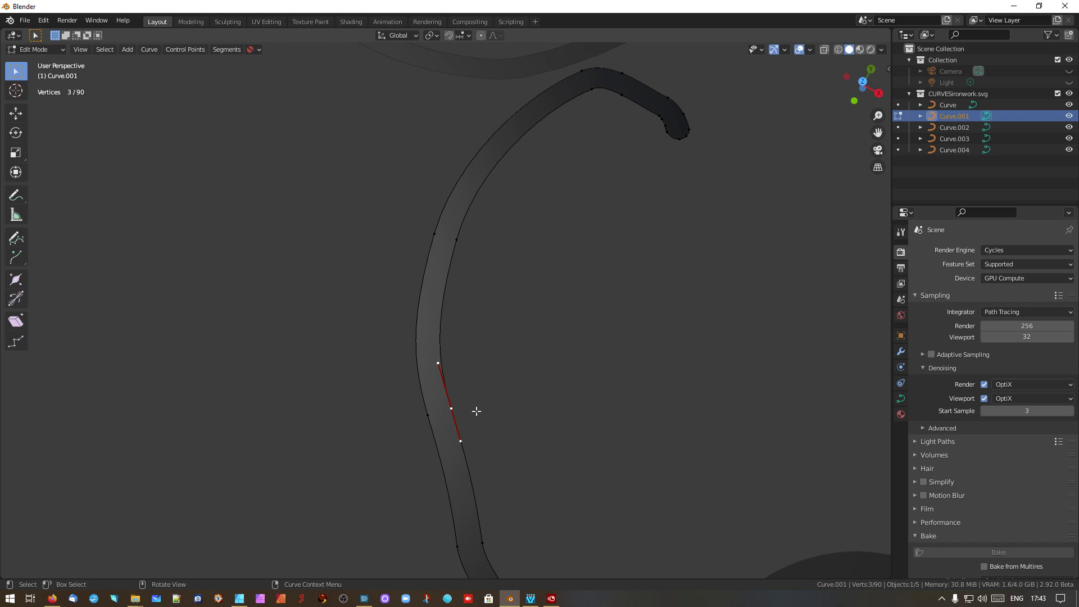
click(454, 409)
key(g)
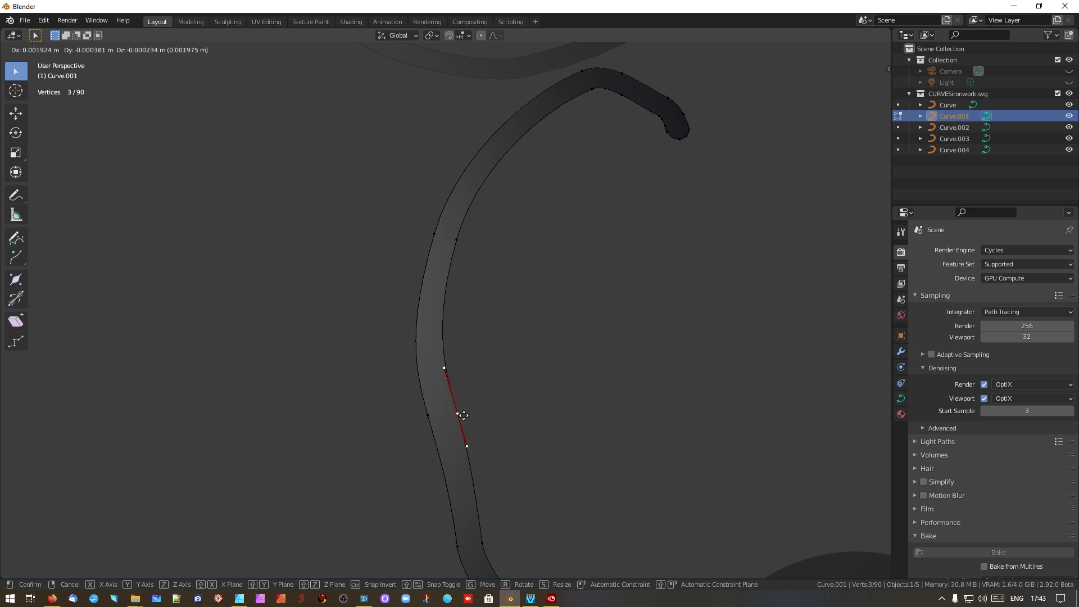
click(458, 414)
scroll(477, 407, down, 3)
middle_drag(523, 462, 499, 375)
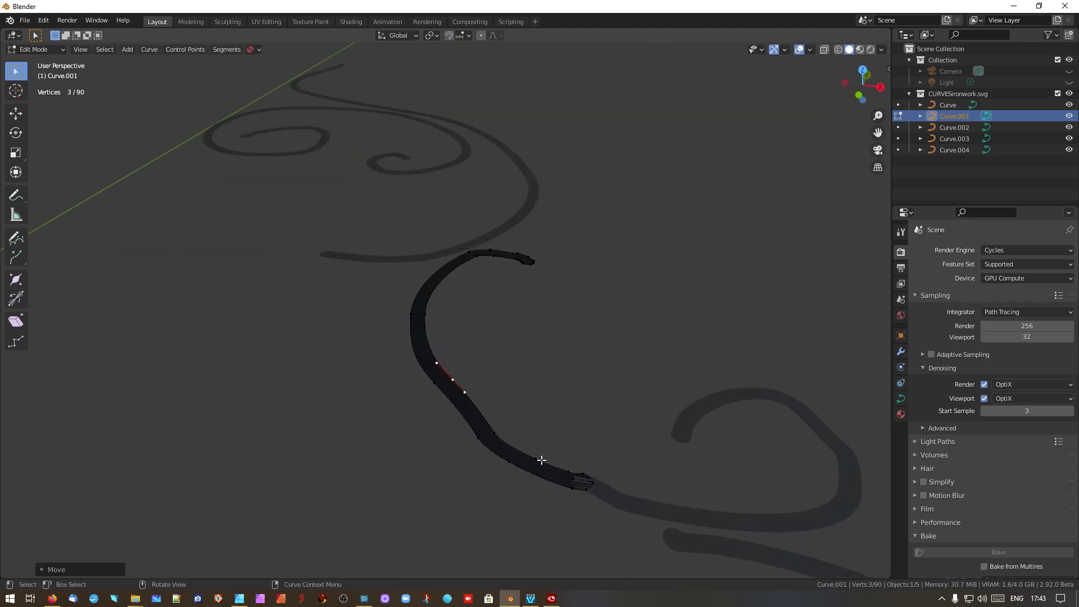
middle_drag(539, 347, 479, 385)
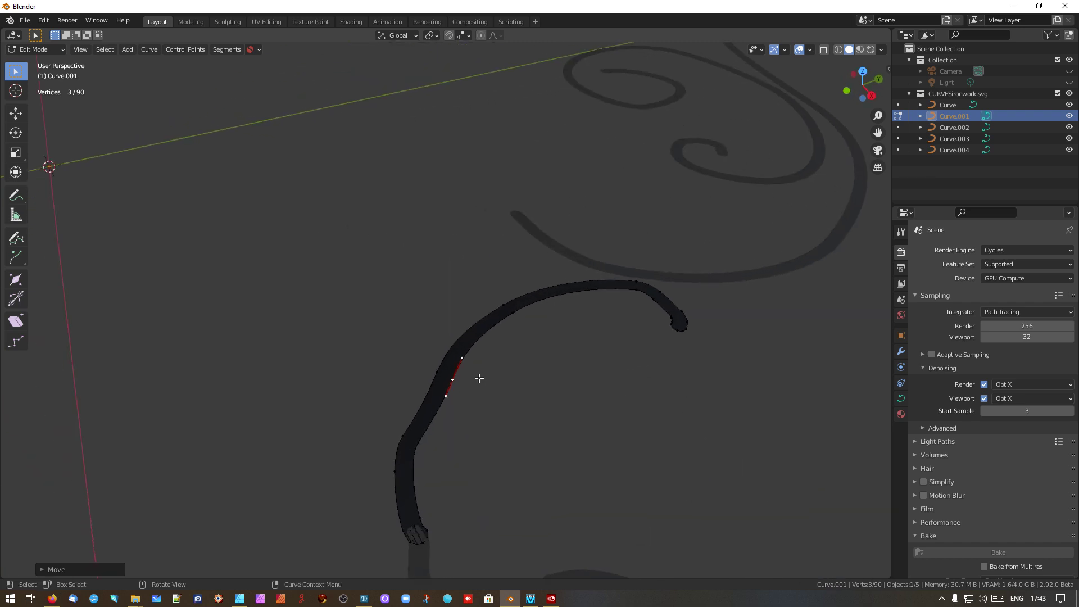
key(Tab)
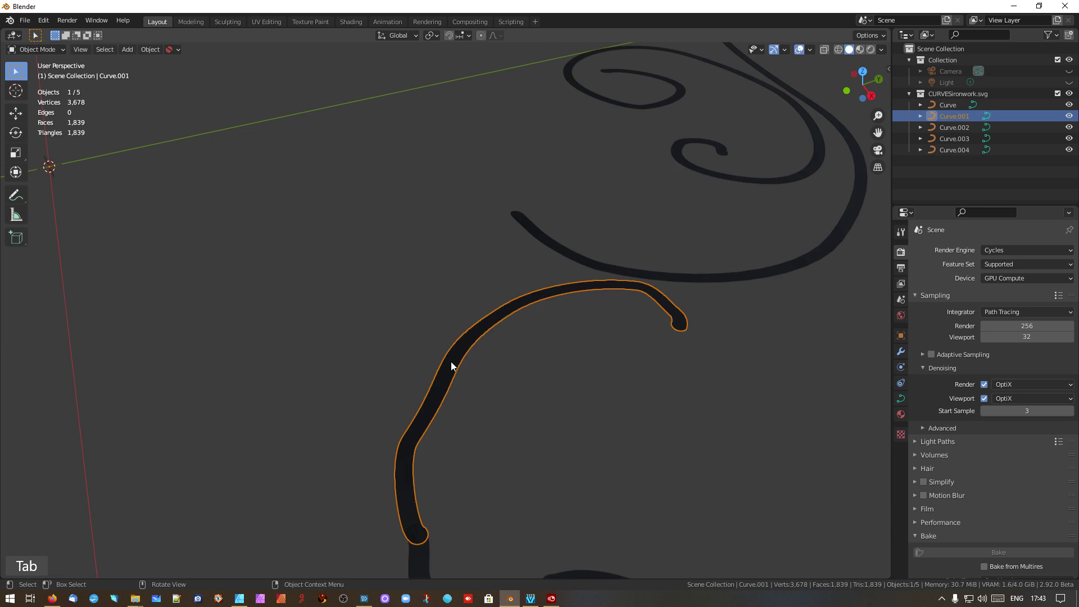
Select all five imported ironwork curves together, keeping the arched curve active
middle_drag(452, 358, 506, 425)
scroll(510, 419, down, 5)
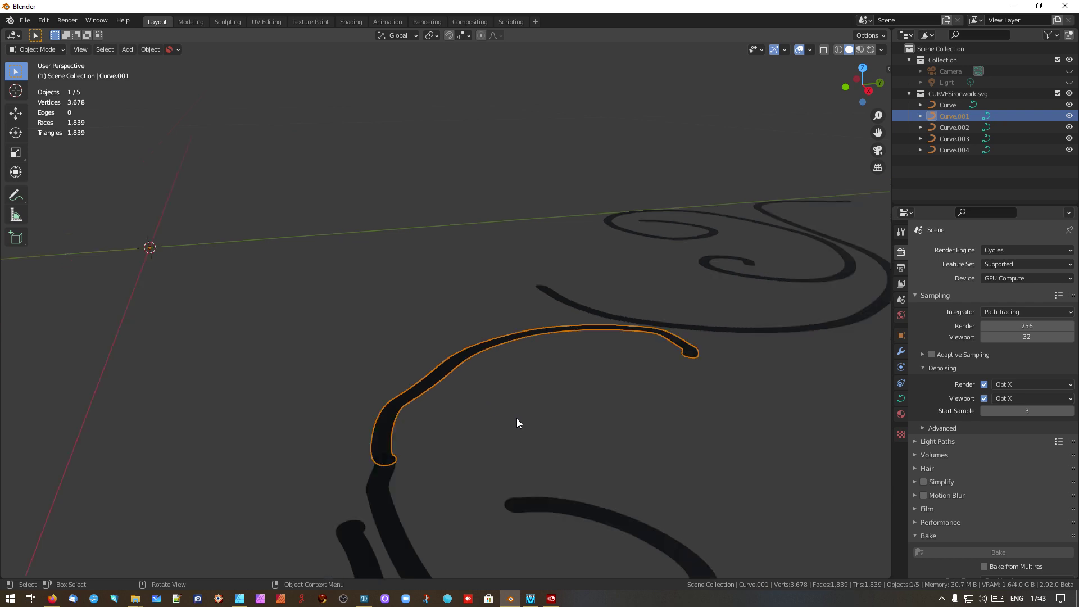
shift+middle_drag(537, 388, 515, 419)
drag(250, 503, 847, 164)
scroll(643, 318, up, 2)
scroll(643, 318, down, 2)
middle_drag(645, 315, 691, 290)
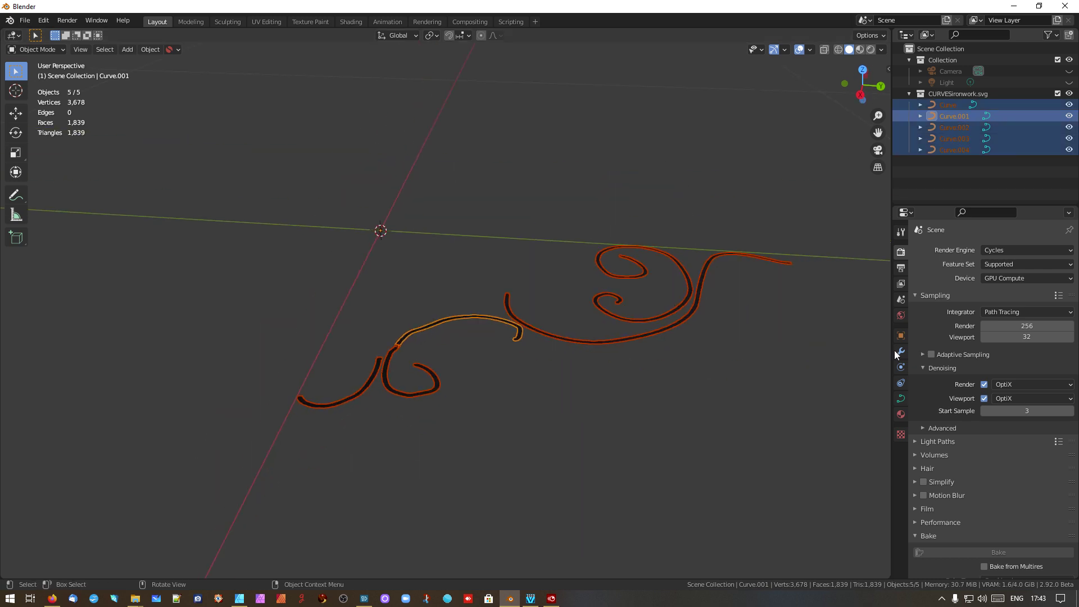
Set the active curve's geometry to an extrude of 0.0048 m and a round bevel depth of 0.0356 m
click(901, 399)
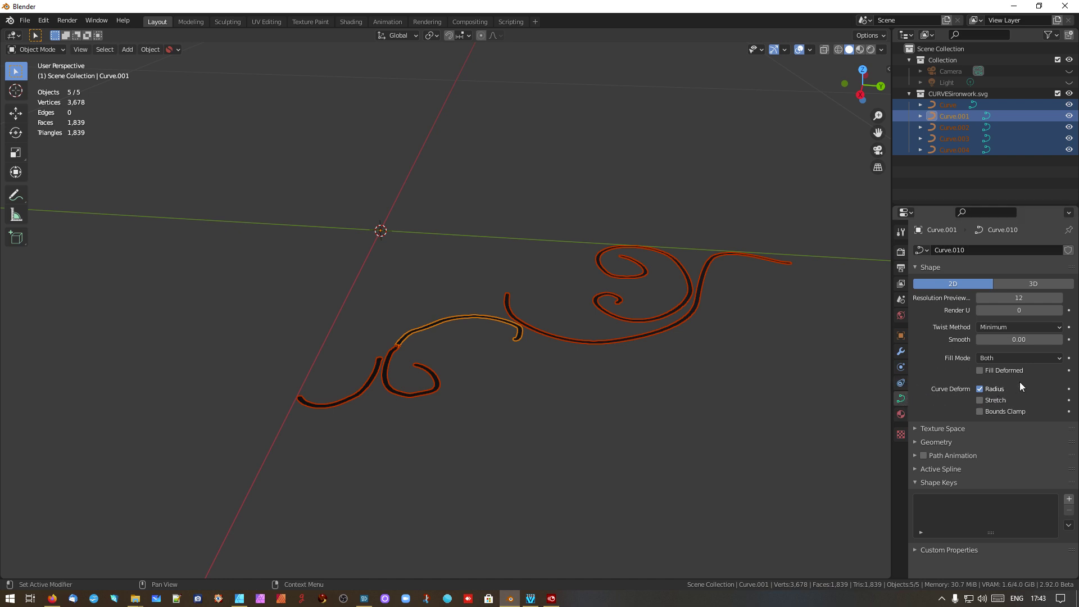
click(916, 443)
scroll(1002, 441, down, 5)
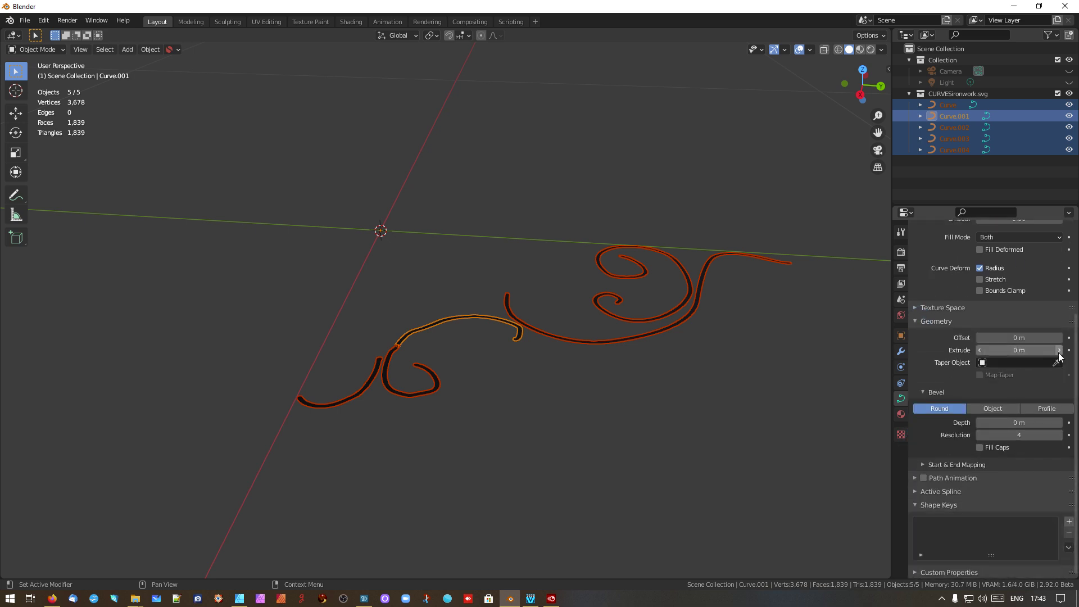
drag(1022, 350, 1010, 350)
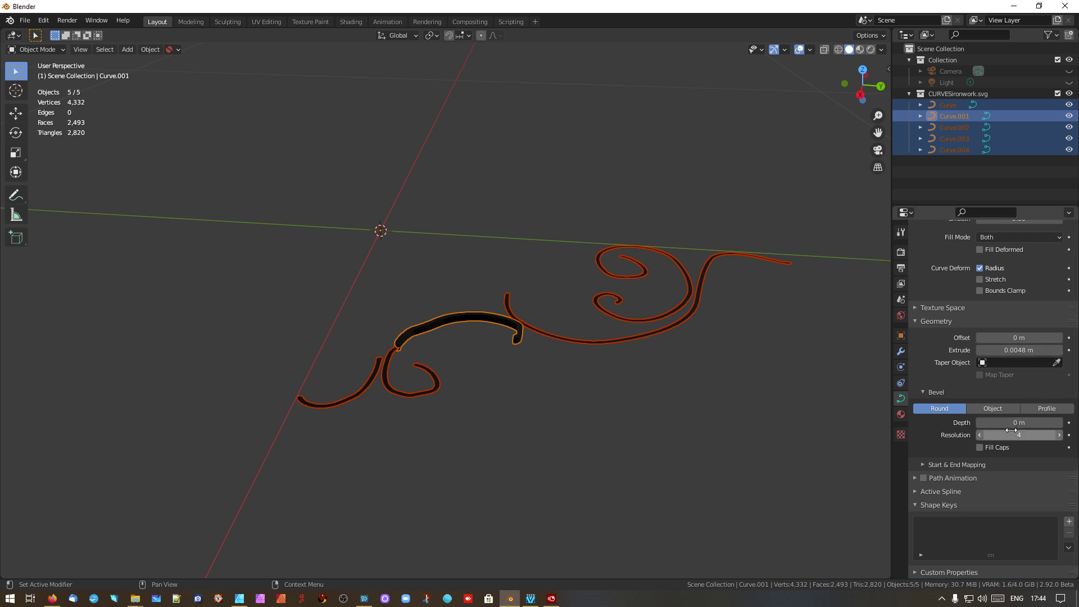
drag(1012, 422, 985, 422)
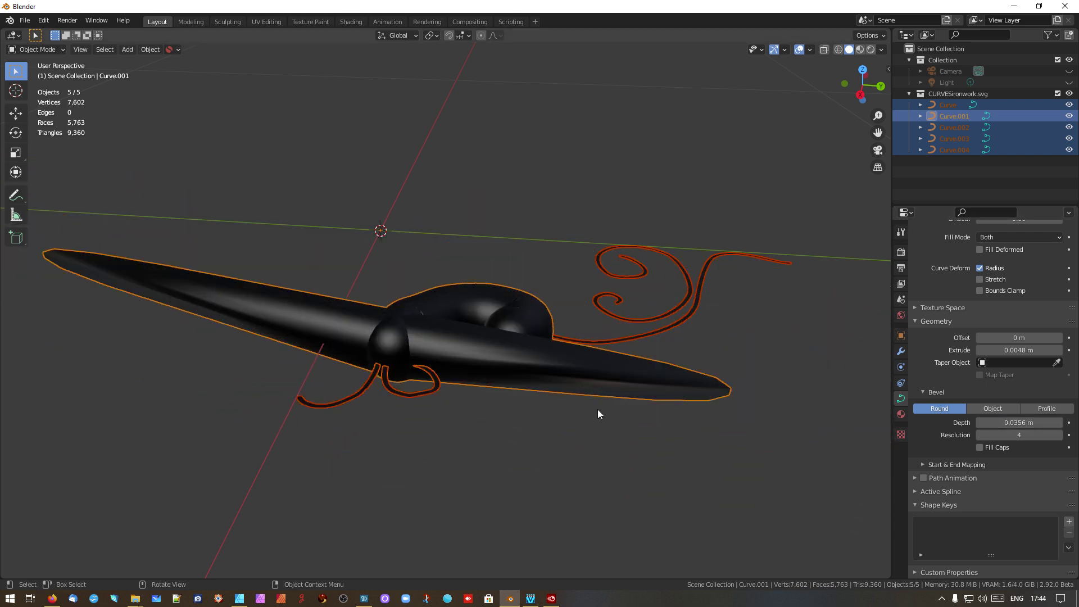
middle_drag(501, 336, 414, 332)
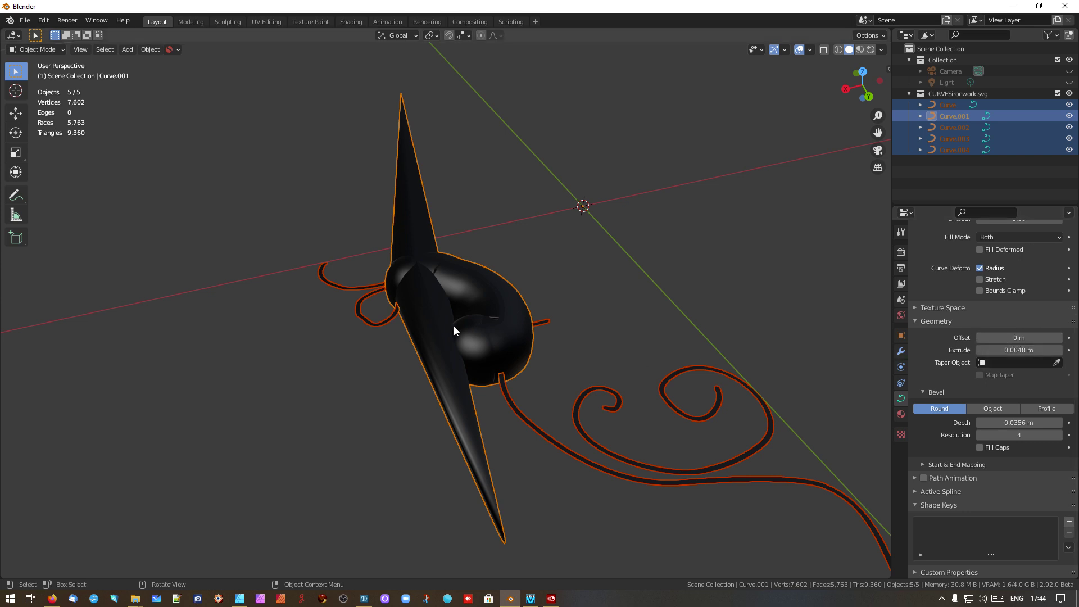
scroll(457, 327, up, 2)
right_click(470, 245)
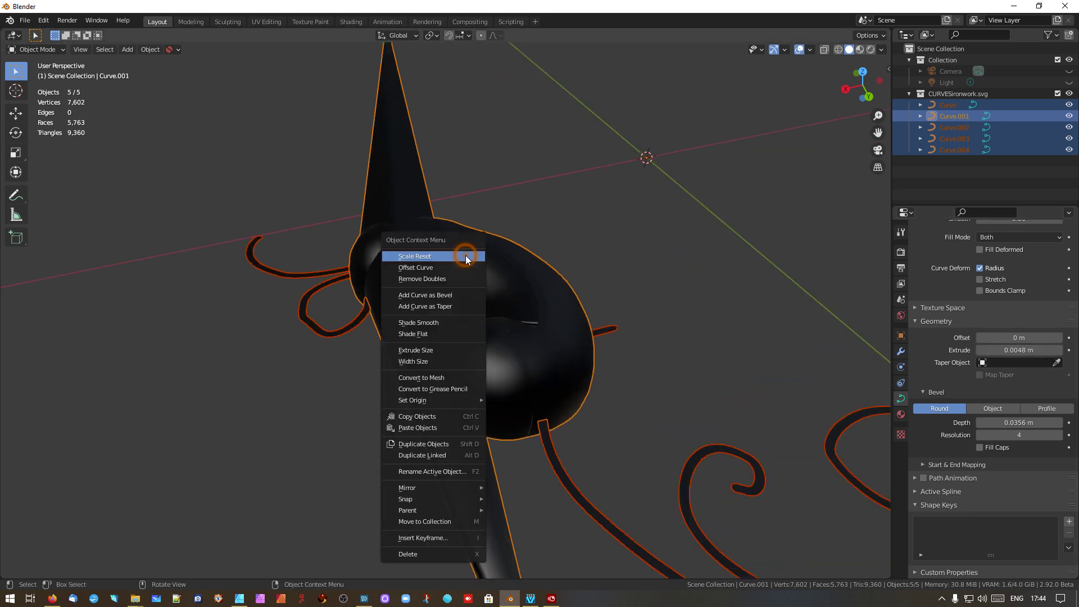
click(466, 257)
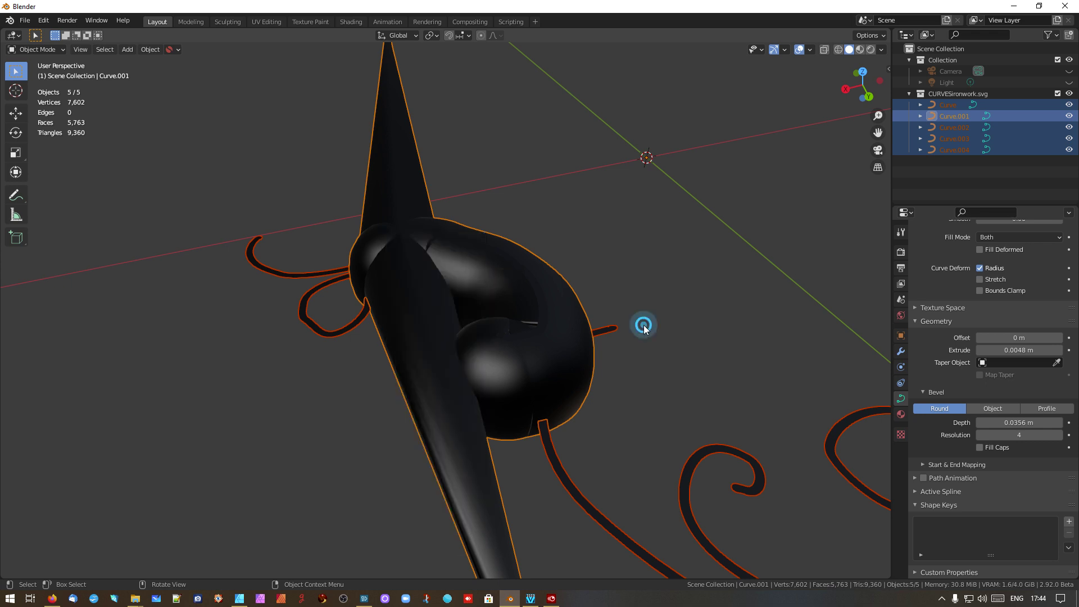
Open only the arched curve Curve.001 in Edit Mode, examine its control points within the thick bevel, and return to Object Mode
right_click(535, 323)
click(564, 315)
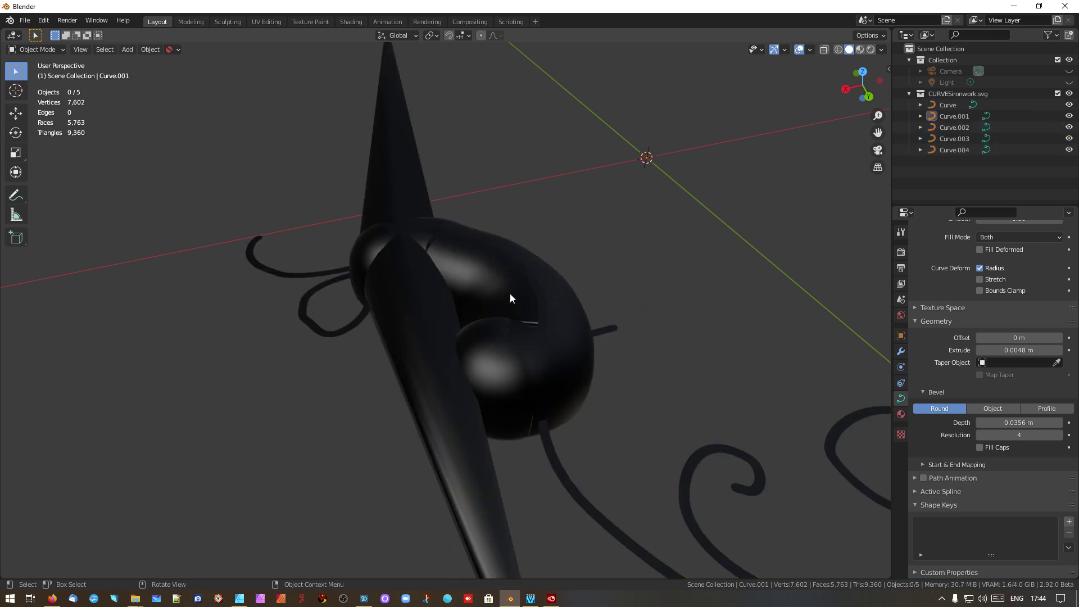
click(495, 282)
key(Tab)
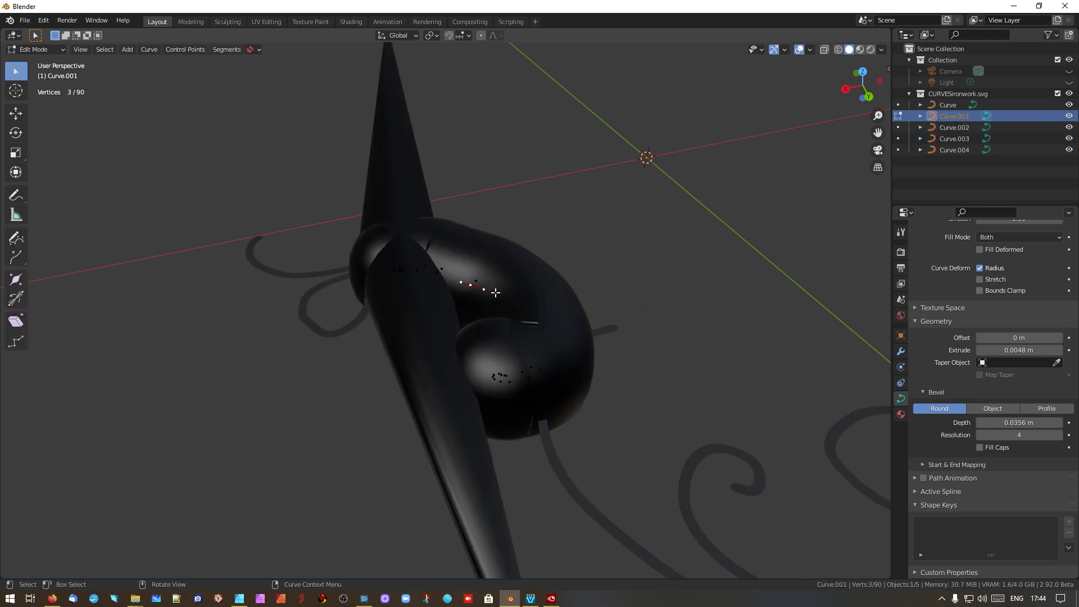
scroll(495, 297, up, 4)
scroll(506, 334, down, 6)
middle_drag(508, 339, 480, 290)
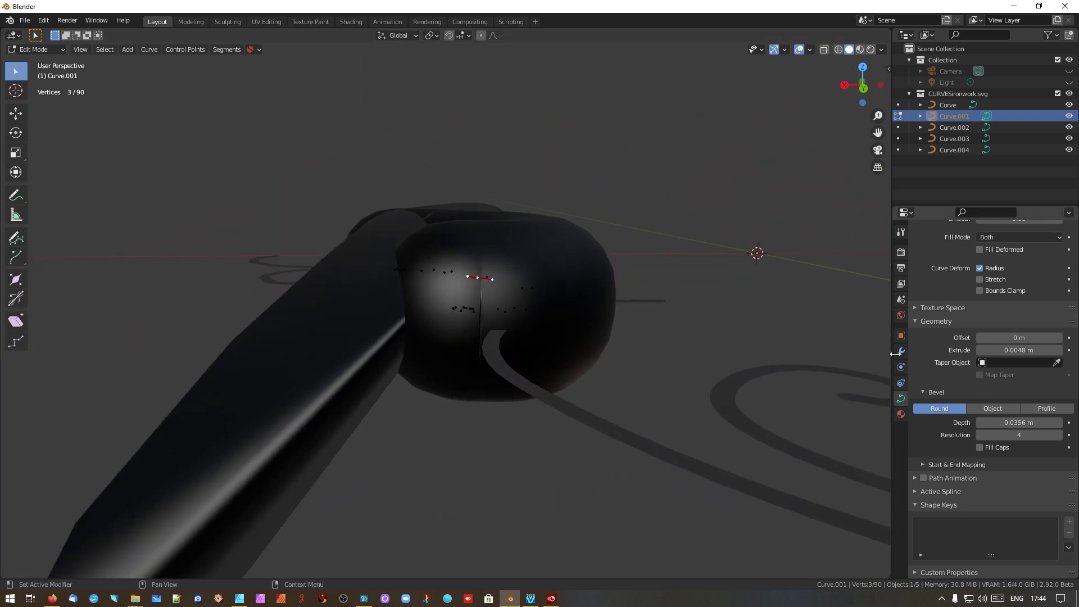
scroll(498, 315, up, 6)
scroll(498, 316, down, 2)
middle_drag(498, 315, 540, 354)
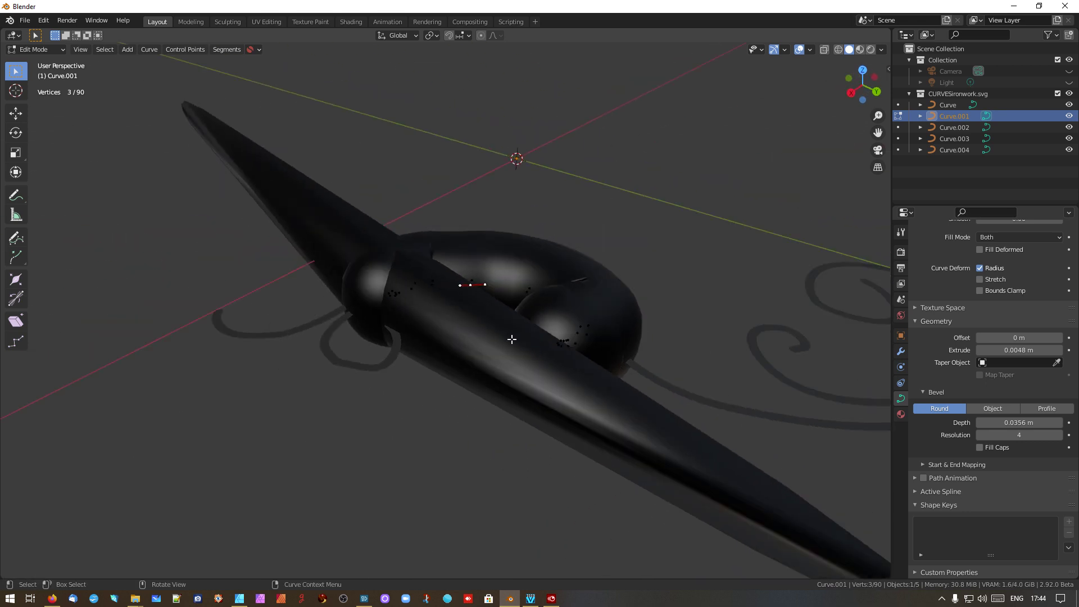
key(Tab)
Convert the arched curve Curve.001 to a mesh and keep it selected
right_click(491, 330)
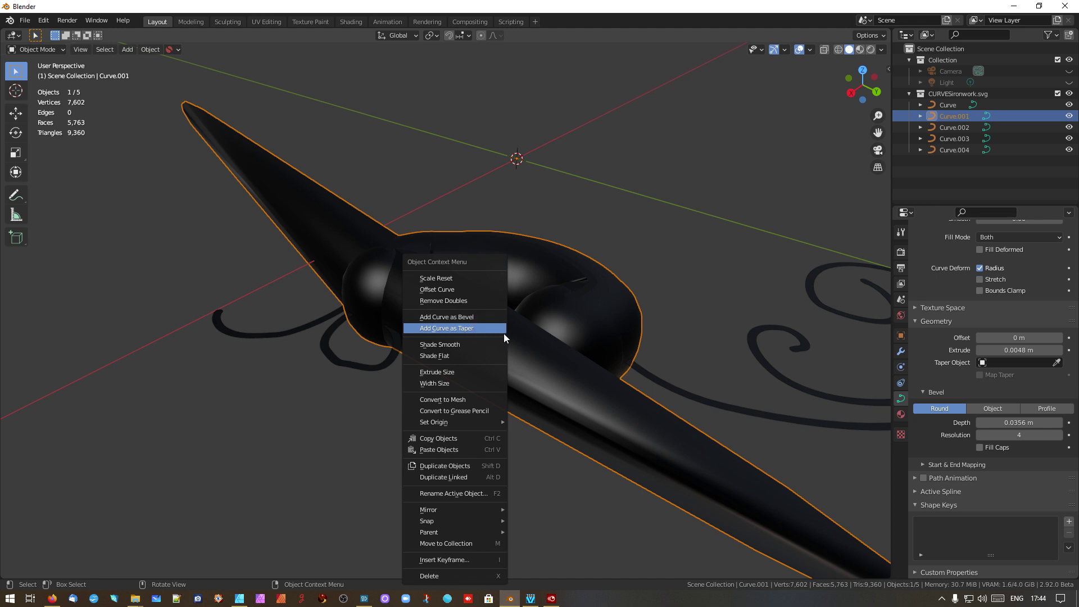
click(477, 399)
scroll(523, 363, down, 2)
scroll(557, 312, up, 2)
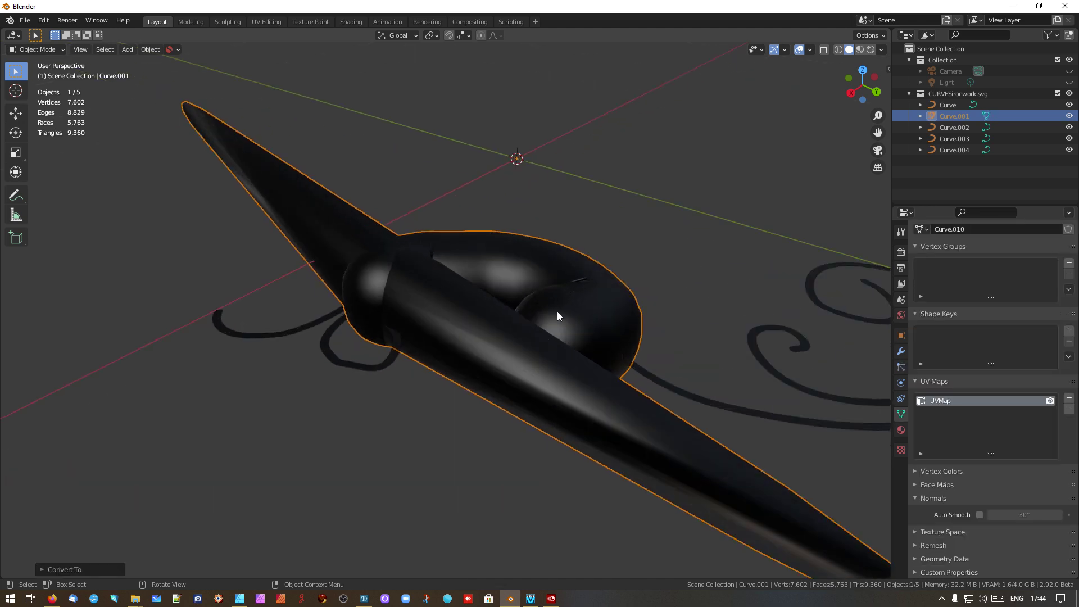
click(598, 221)
click(510, 259)
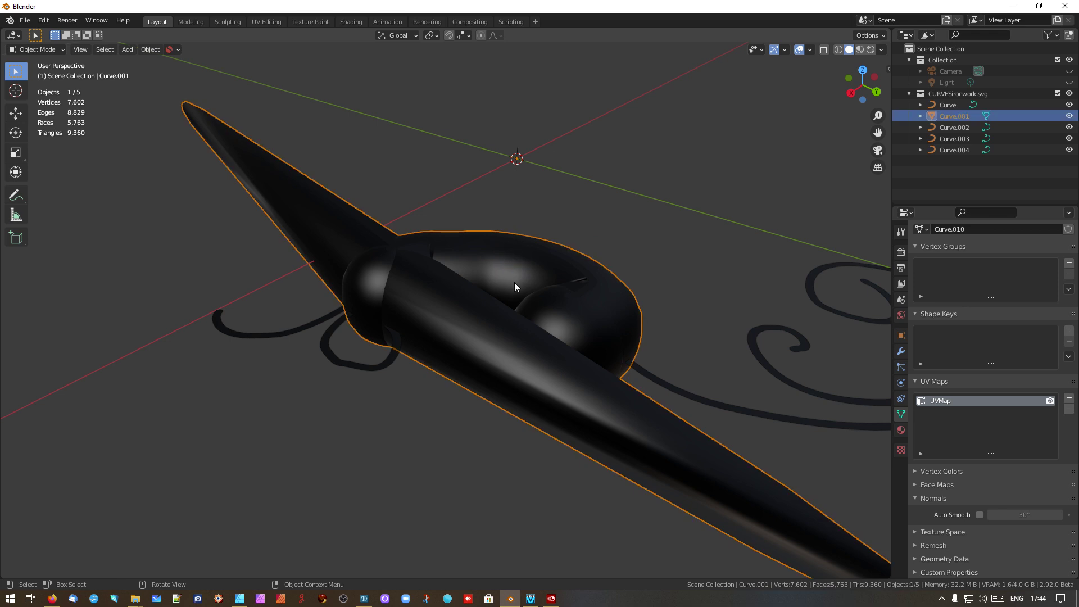
Examine the converted mesh's vertices and faces in Edit Mode, around the coiled section and the thick tapering bar
scroll(490, 312, down, 2)
scroll(487, 315, up, 4)
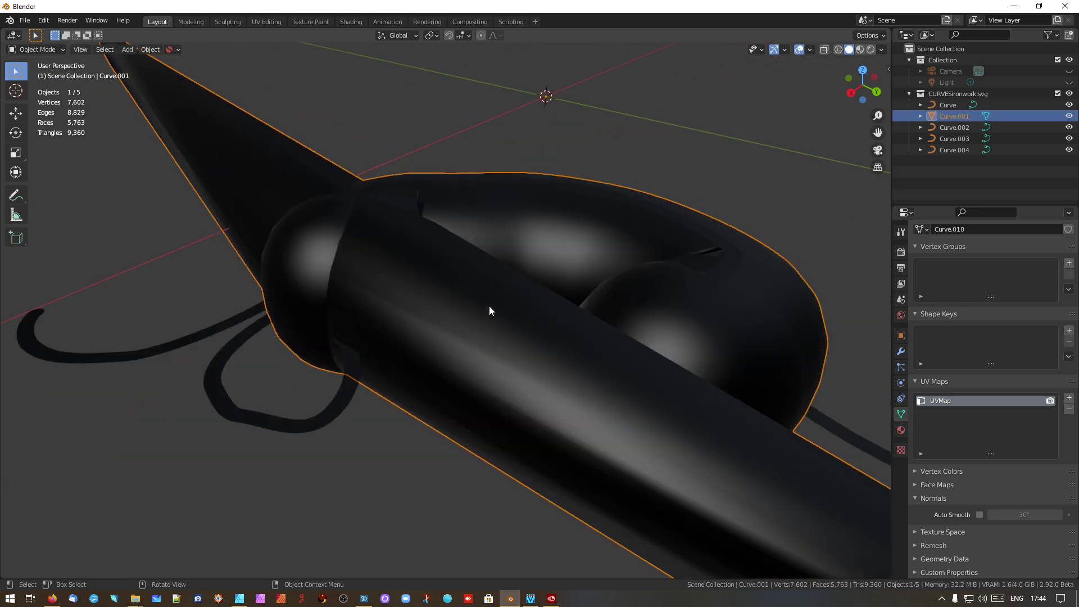
key(Tab)
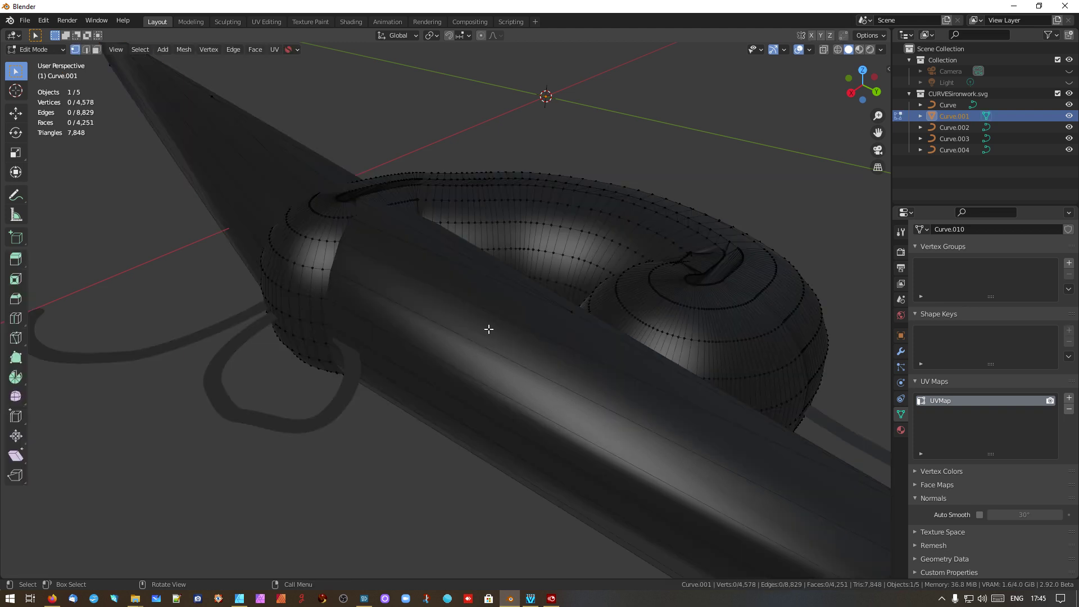
middle_drag(494, 330, 608, 302)
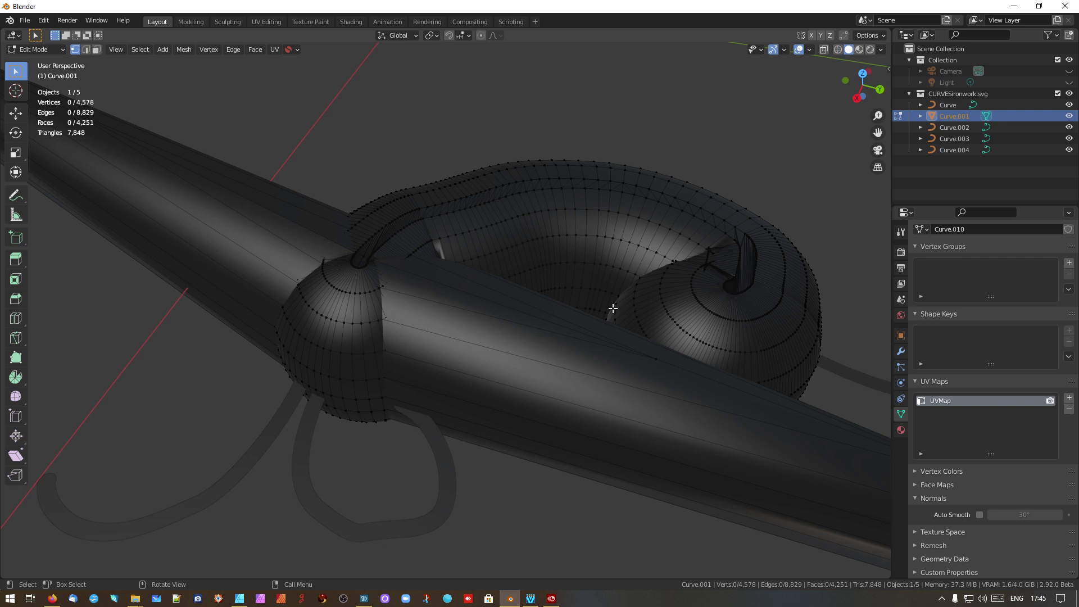
scroll(623, 310, down, 6)
scroll(572, 302, up, 9)
scroll(462, 319, down, 4)
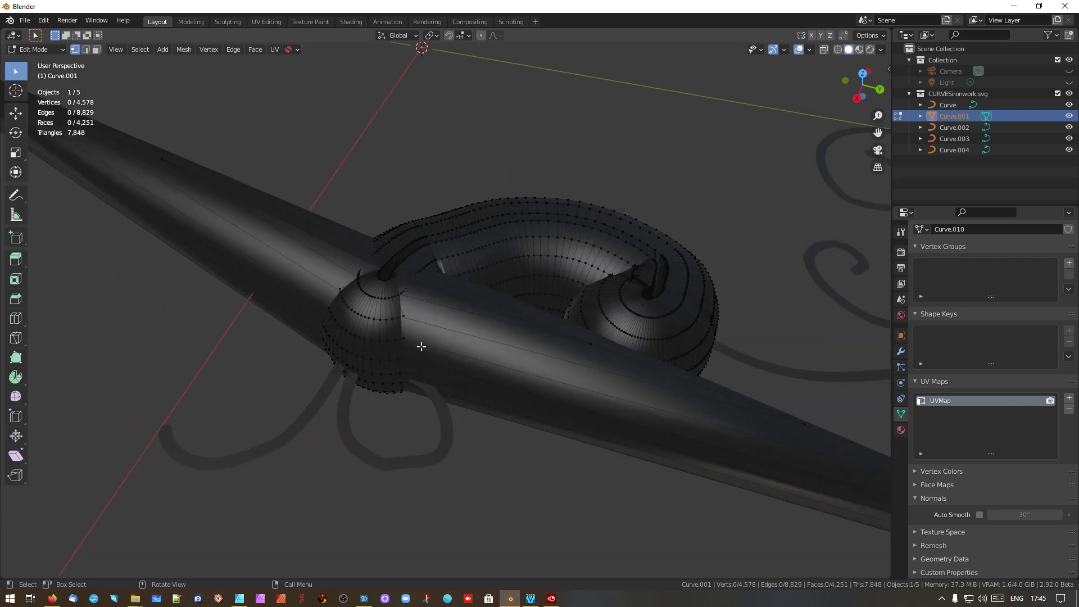
middle_drag(422, 344, 472, 298)
scroll(472, 298, up, 3)
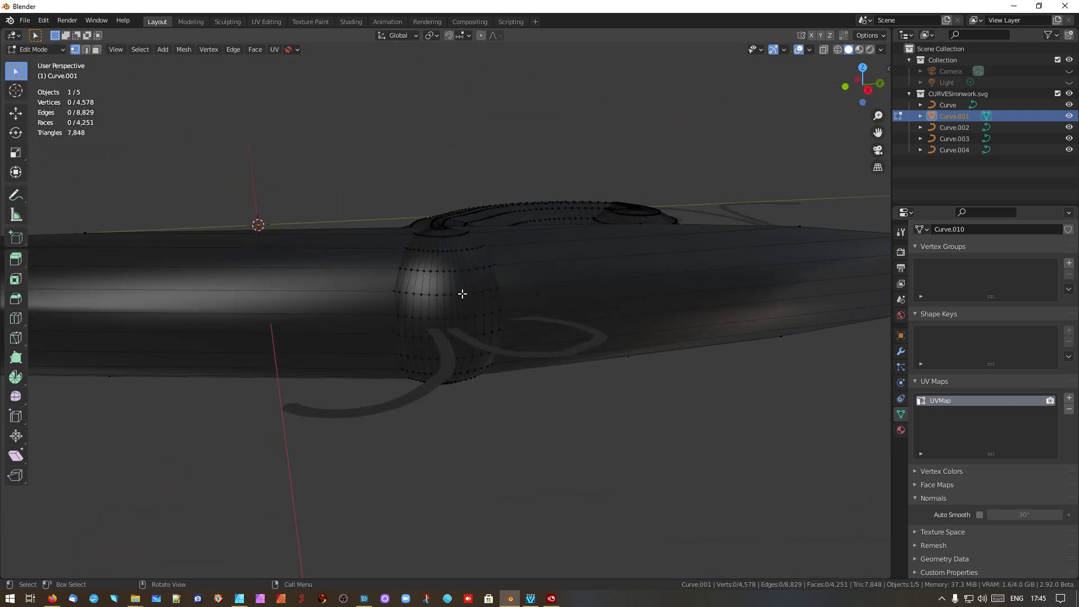
Select an edge loop on the converted mesh in edge select mode and inspect how it runs along the shape
key(2)
alt+click(521, 284)
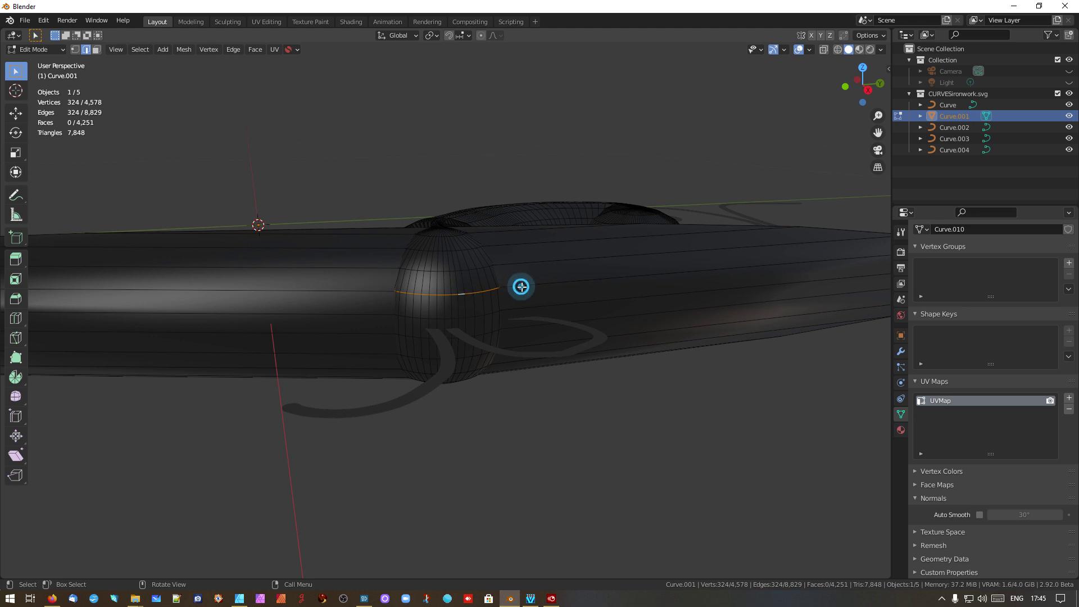
middle_drag(573, 304, 429, 351)
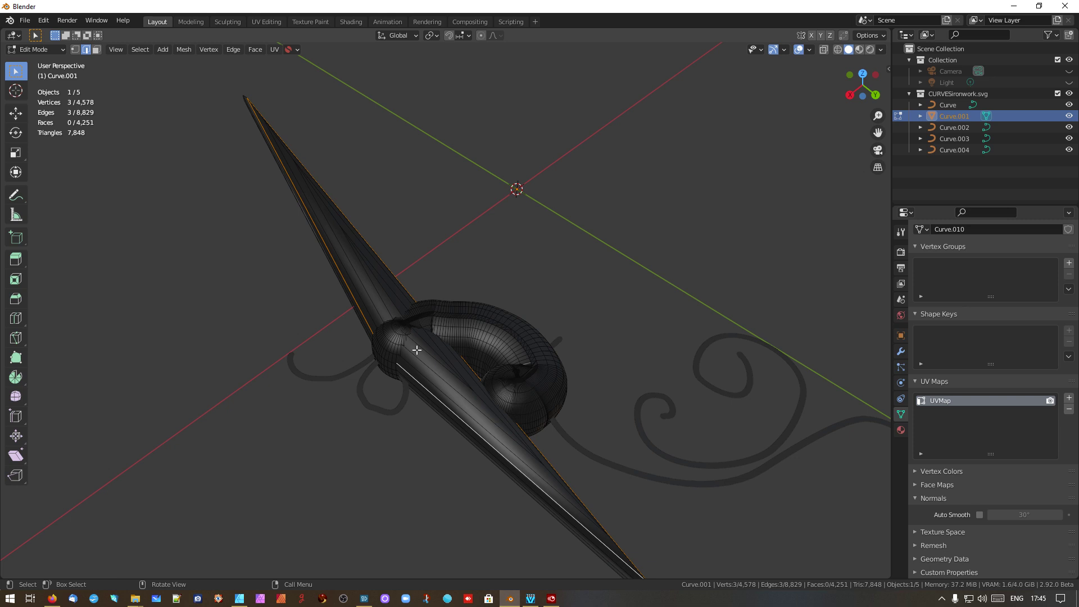
scroll(418, 350, down, 5)
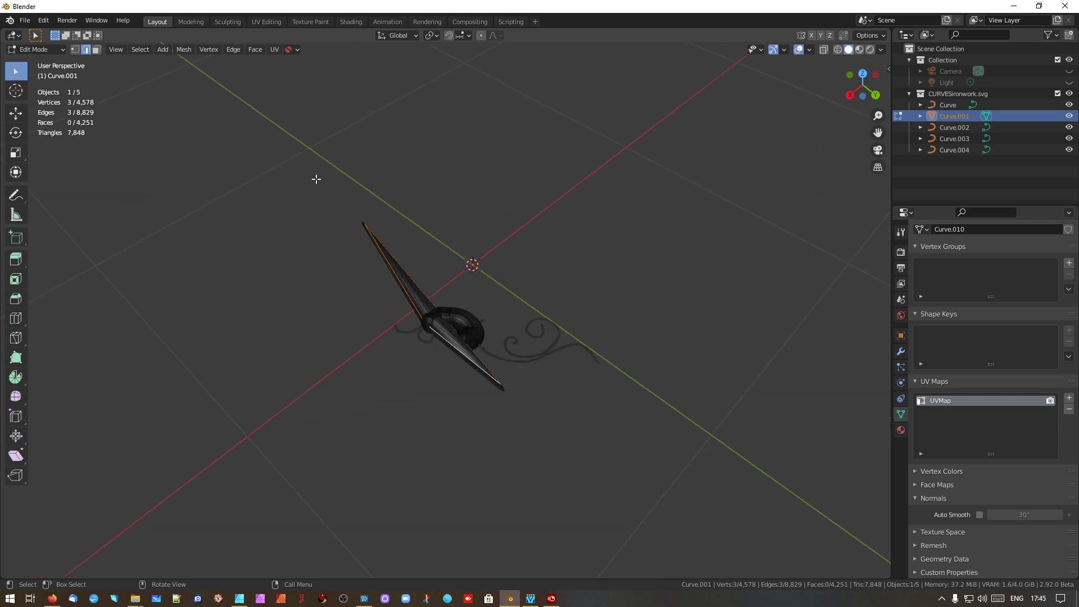
Return to Object Mode and delete all five ironwork objects from the scene
key(Tab)
drag(315, 179, 667, 485)
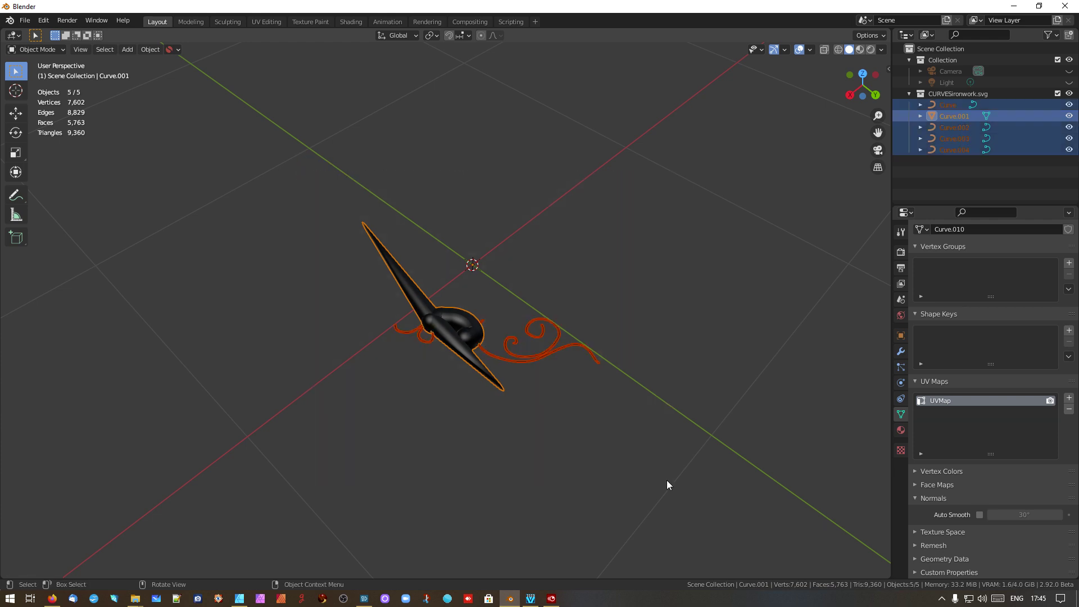
key(Delete)
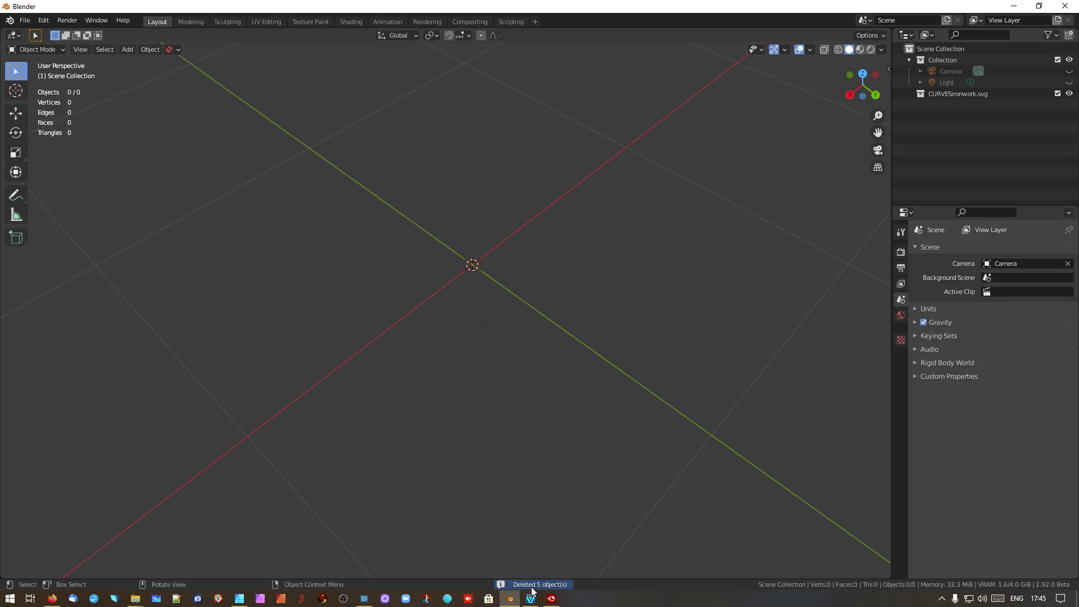
Switch to Affinity Designer, look at the straight-line outline in CURVES, and bring up the RASTER OBJECTS document
click(246, 601)
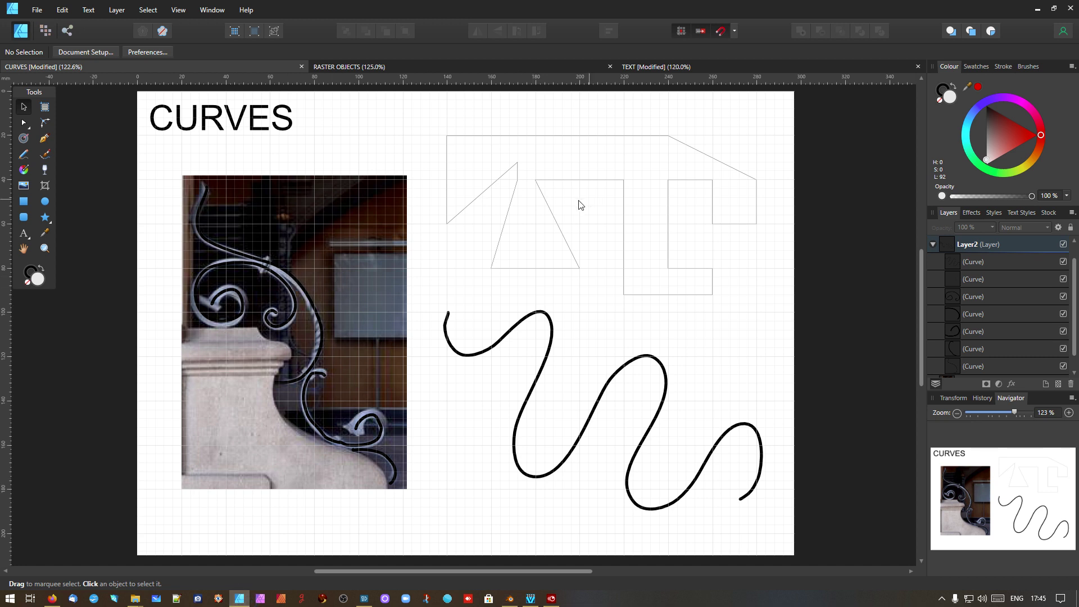
click(557, 226)
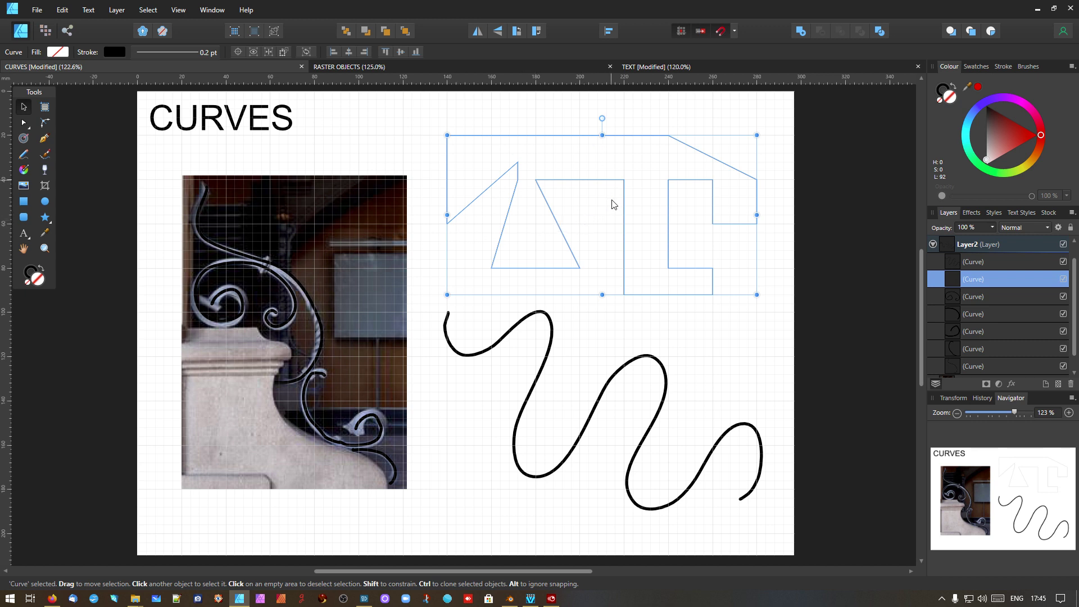
click(373, 66)
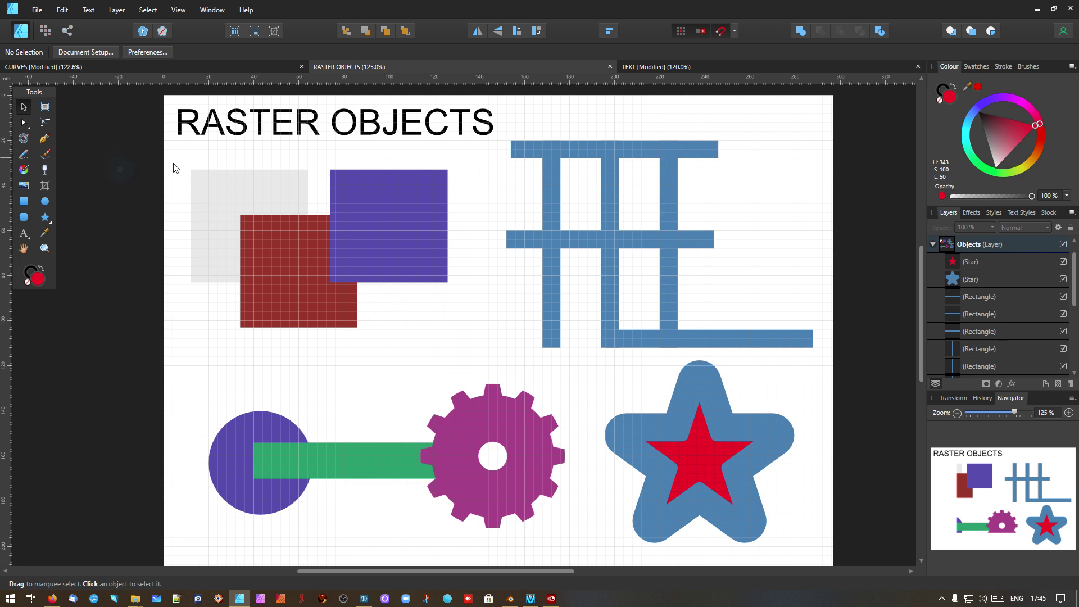
Examine the overlapping grey, red and purple squares as separate Rectangle tool shapes
click(260, 196)
click(25, 202)
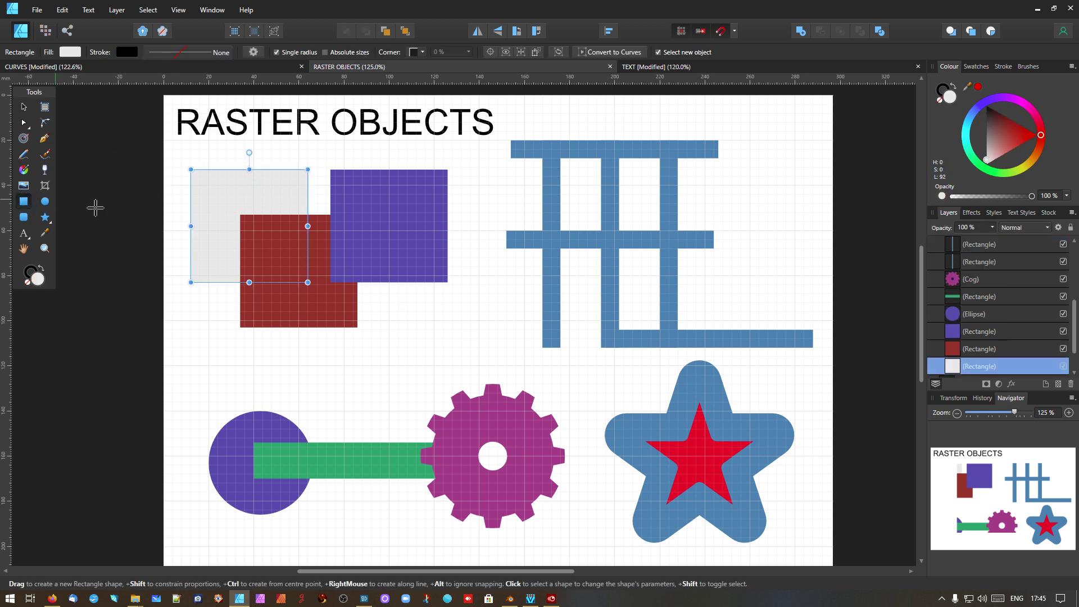
click(356, 201)
click(24, 107)
click(234, 210)
click(270, 248)
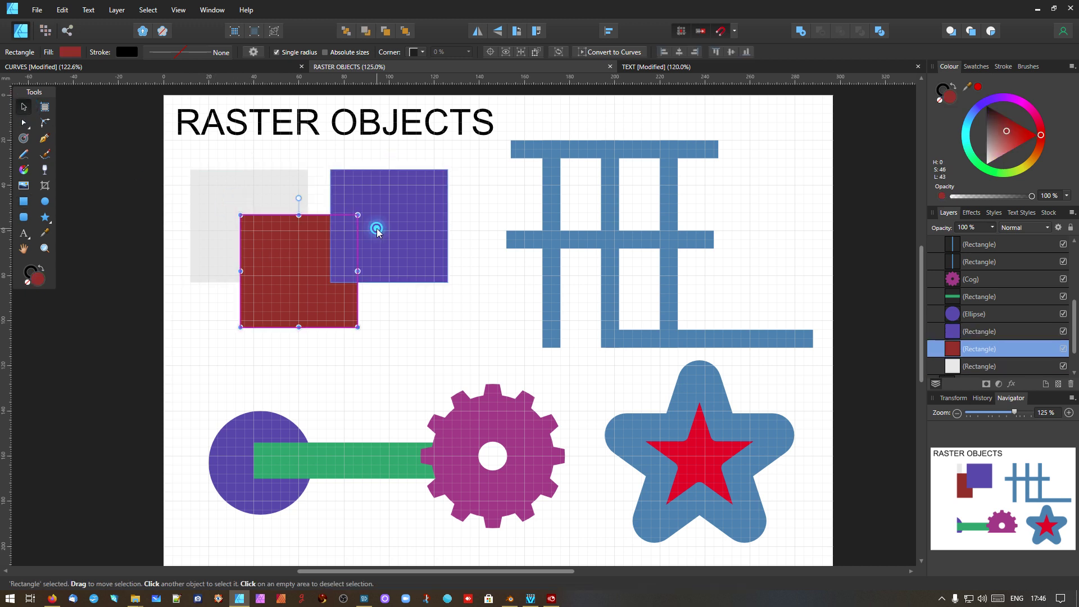
Select the overlapping grey, red and purple rectangles together and convert them to curves
click(130, 186)
drag(143, 151, 485, 358)
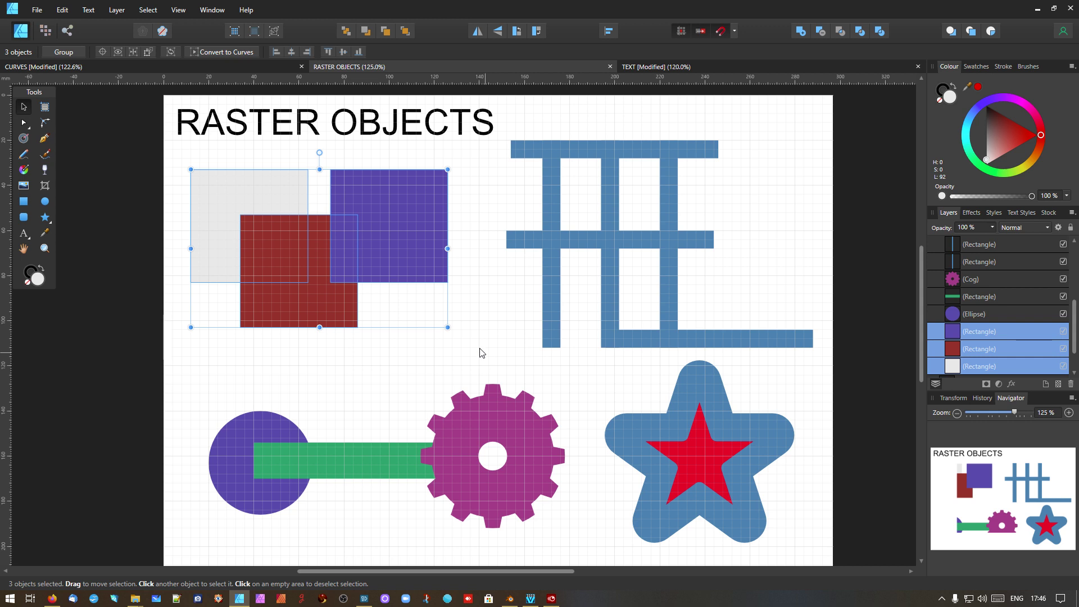
right_click(359, 248)
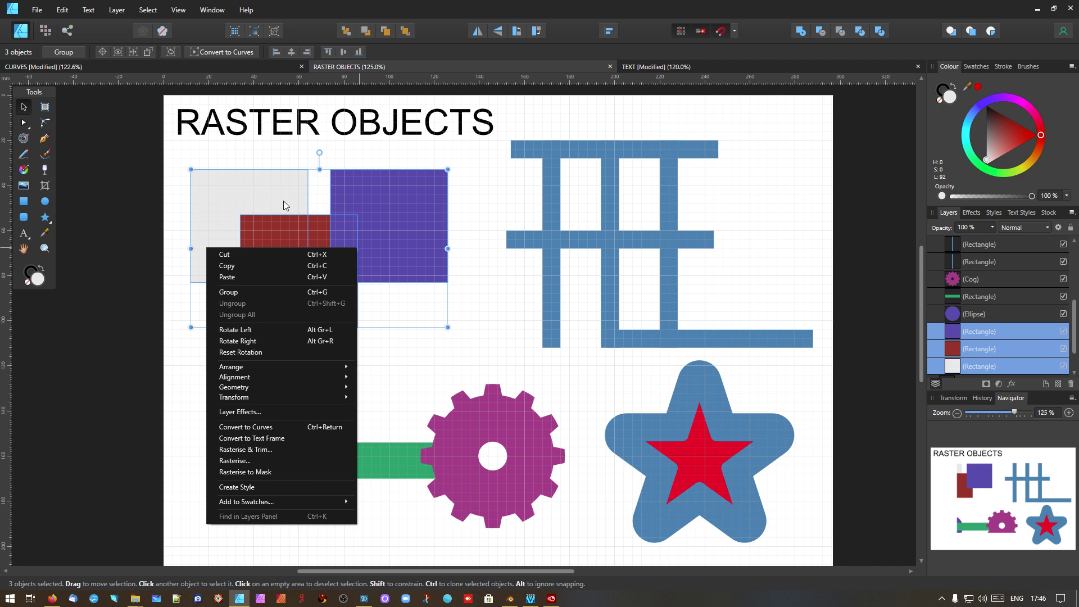
click(280, 426)
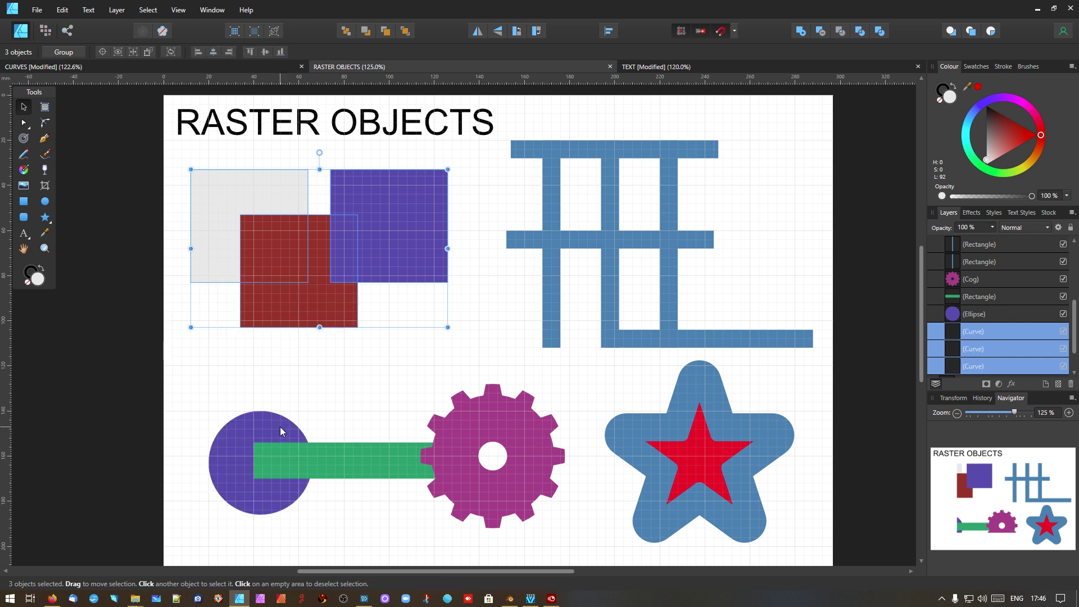
Export the three converted rectangles as SVG with the area Selection without background, saving the file as RASTER OBJECTSboxes.svg
click(37, 9)
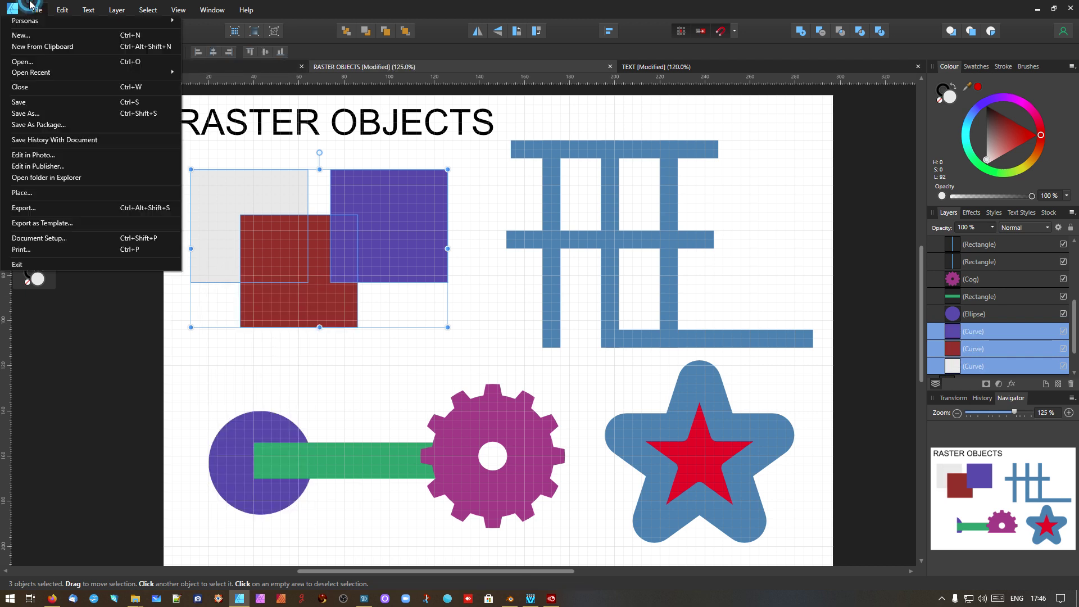
click(57, 209)
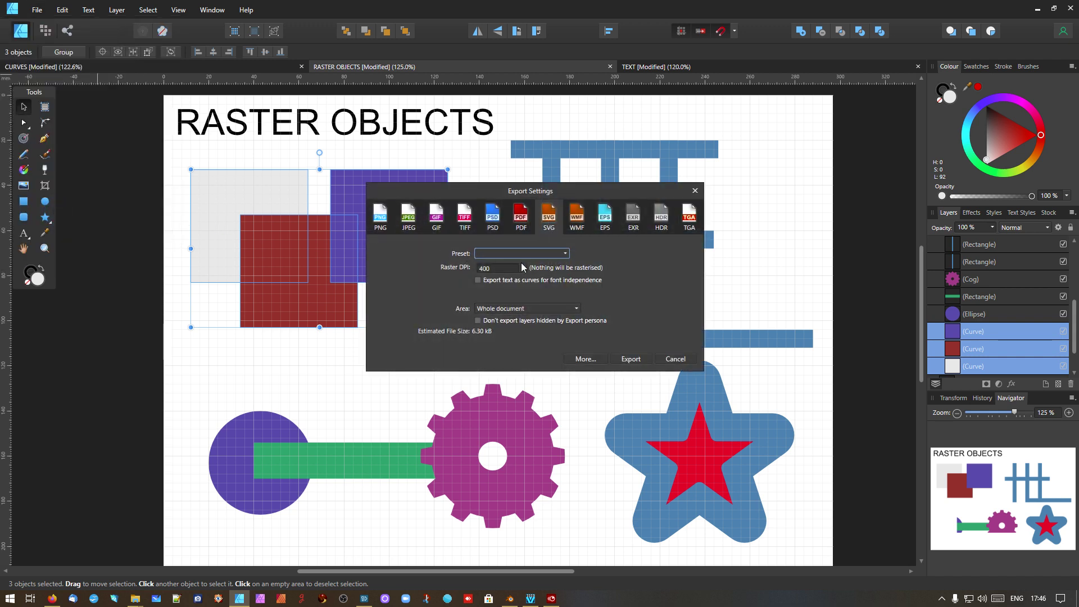
click(539, 310)
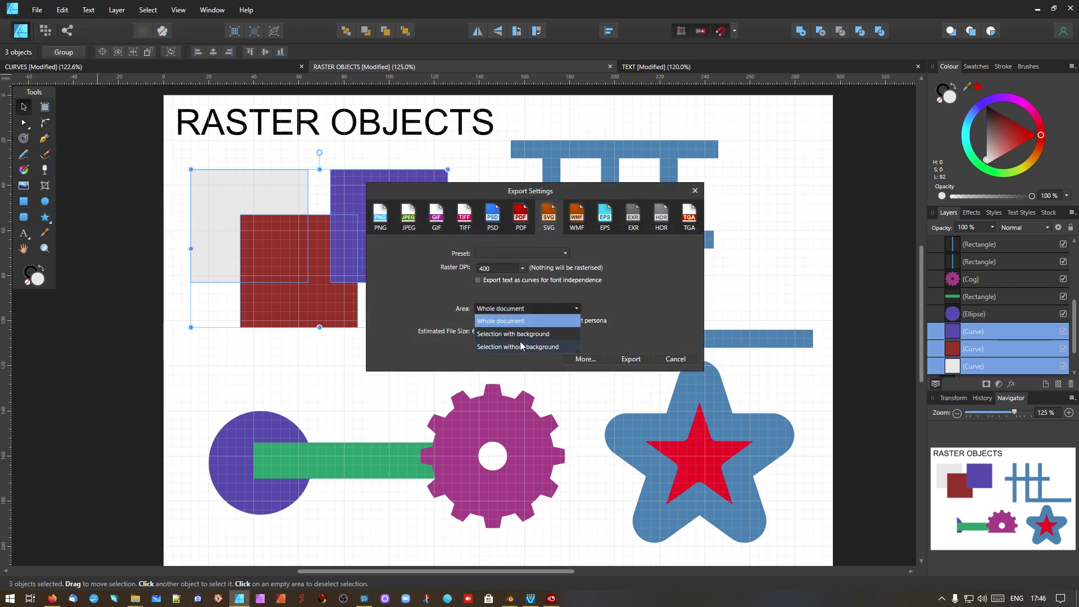
click(514, 345)
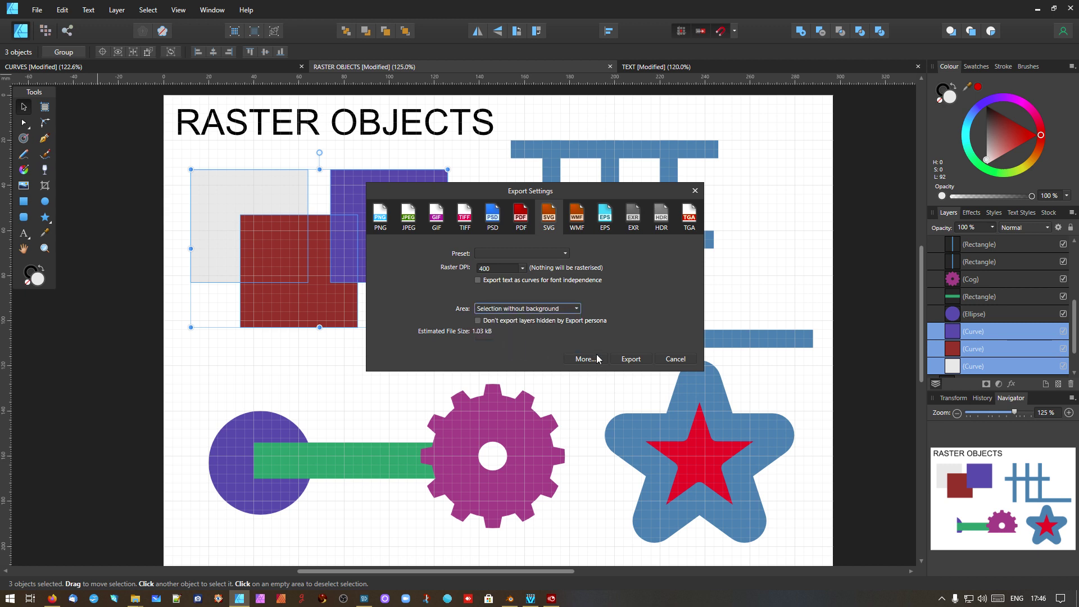
click(625, 360)
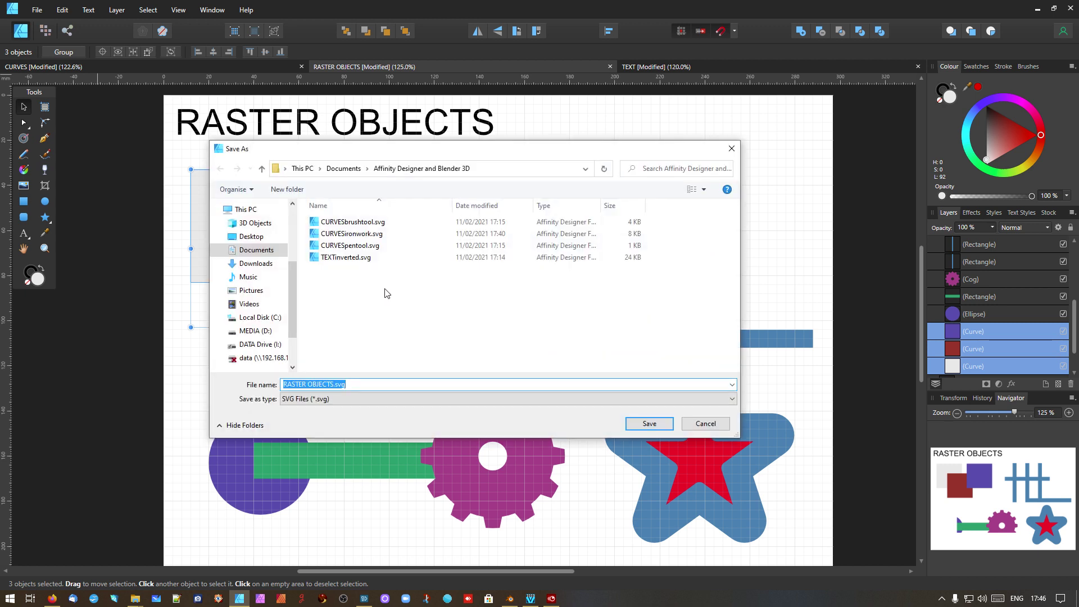
click(325, 384)
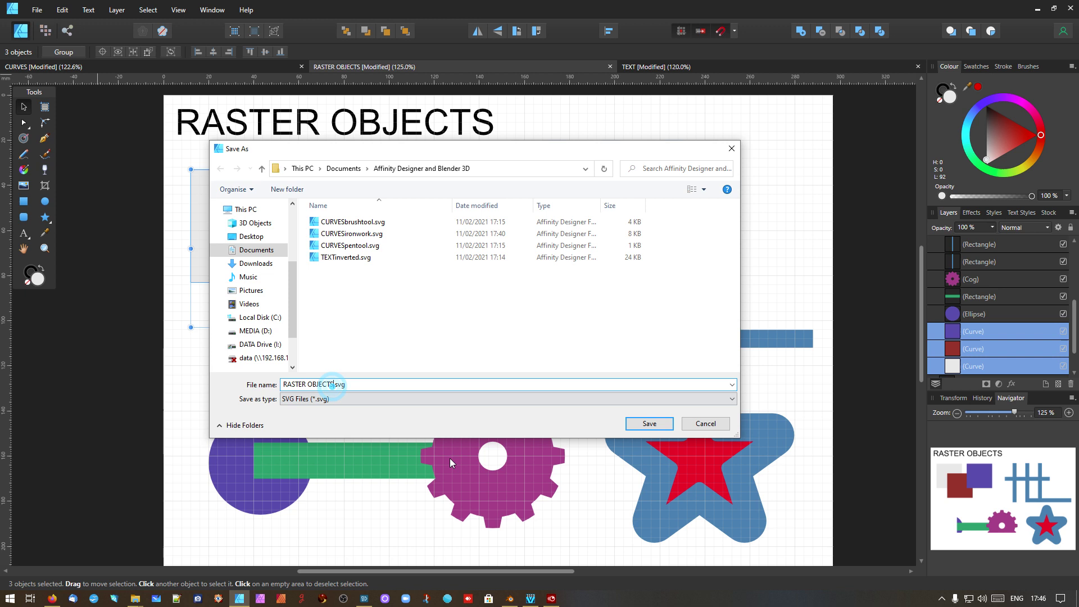
text(boxes)
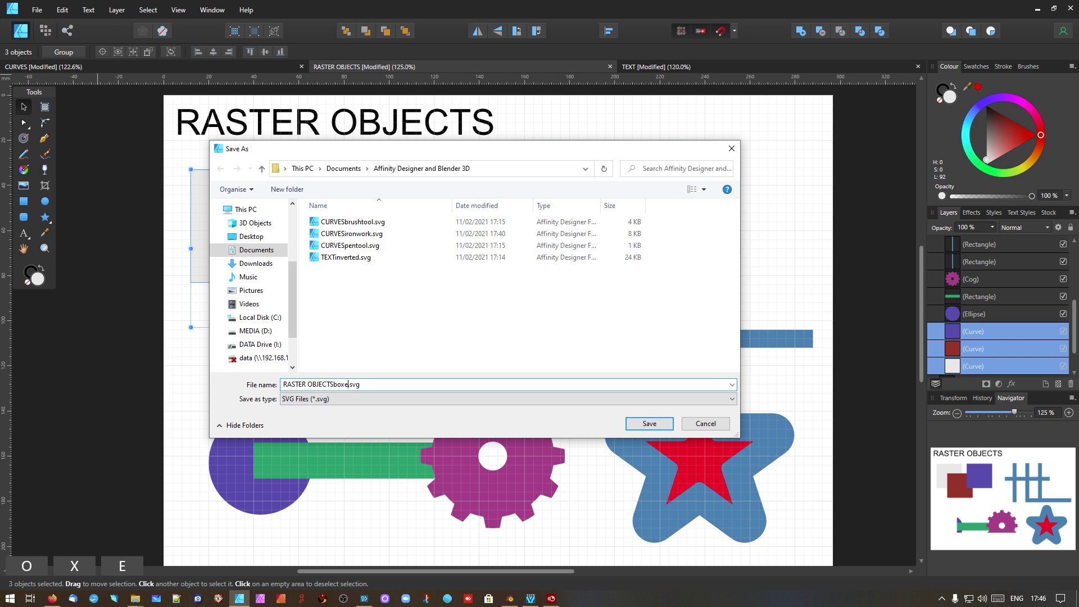
key(Return)
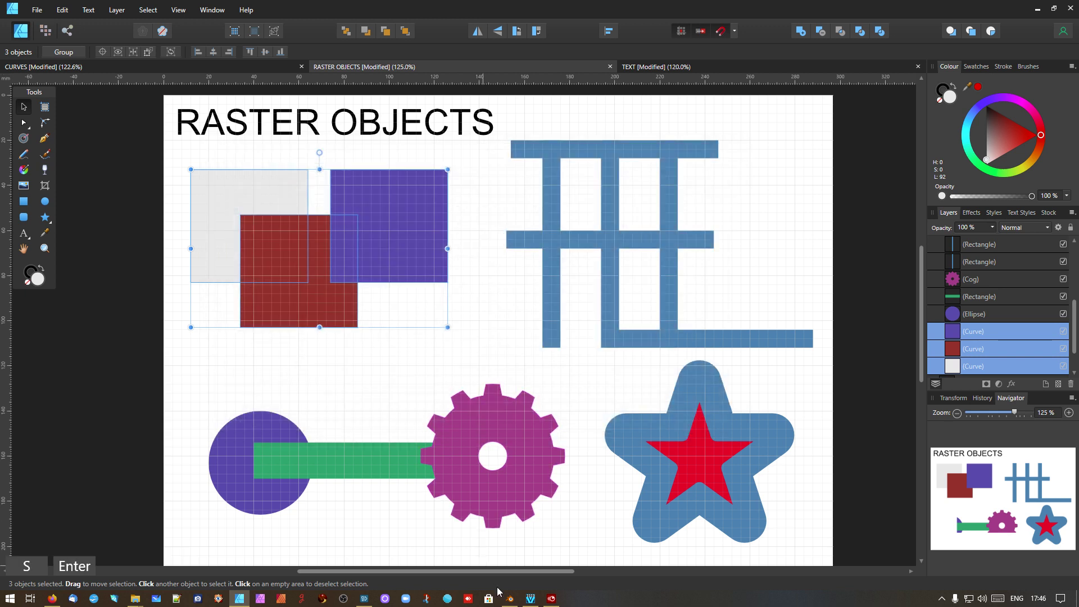
Switch to Blender and import RASTER OBJECTSboxes.svg as Scalable Vector Graphics
click(504, 599)
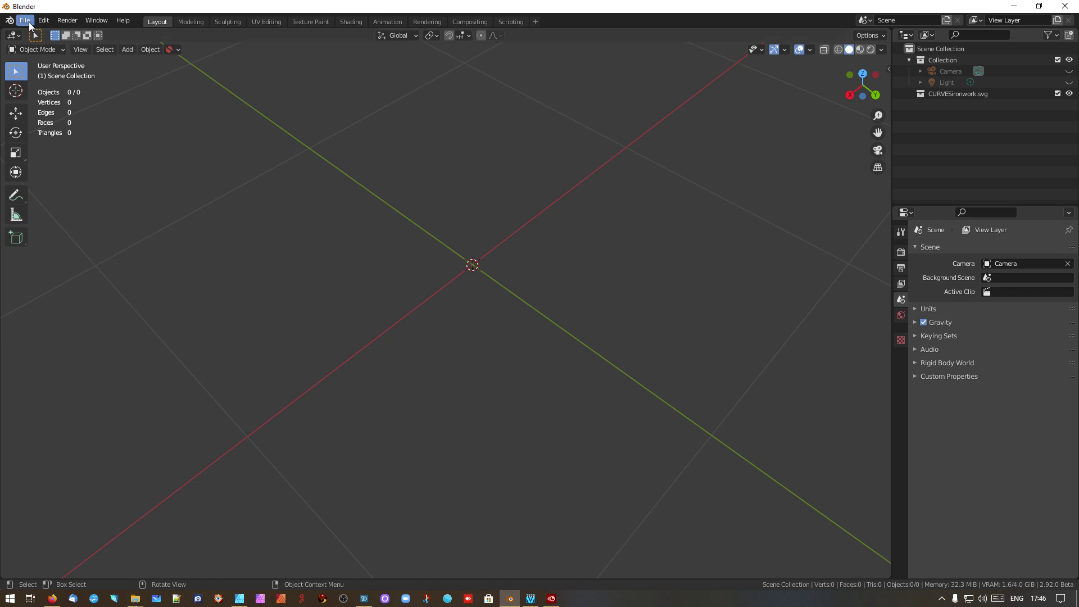
click(25, 20)
mouse_move(59, 184)
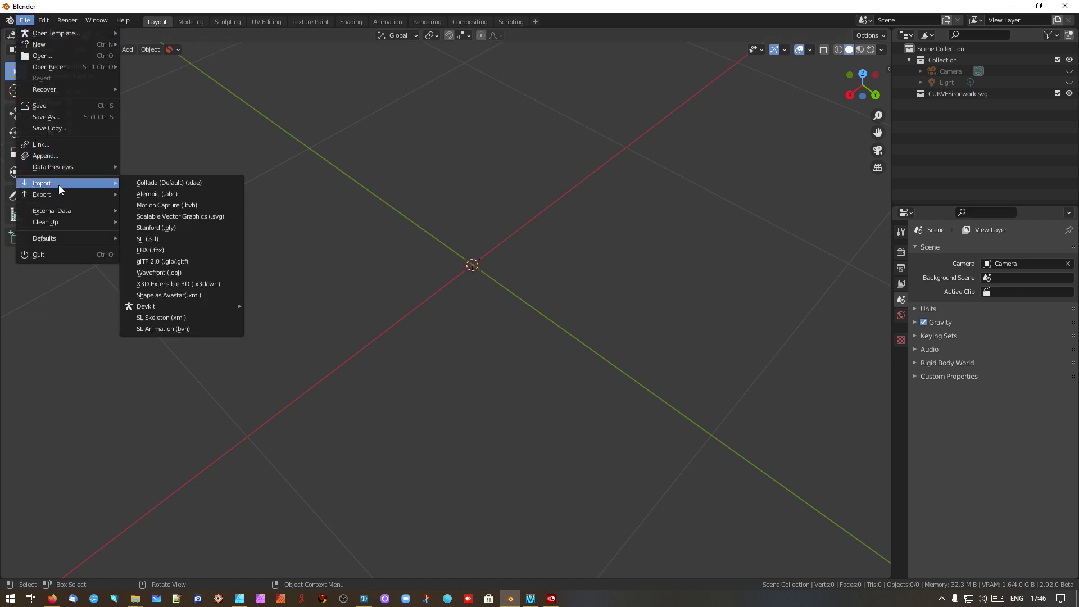
click(194, 215)
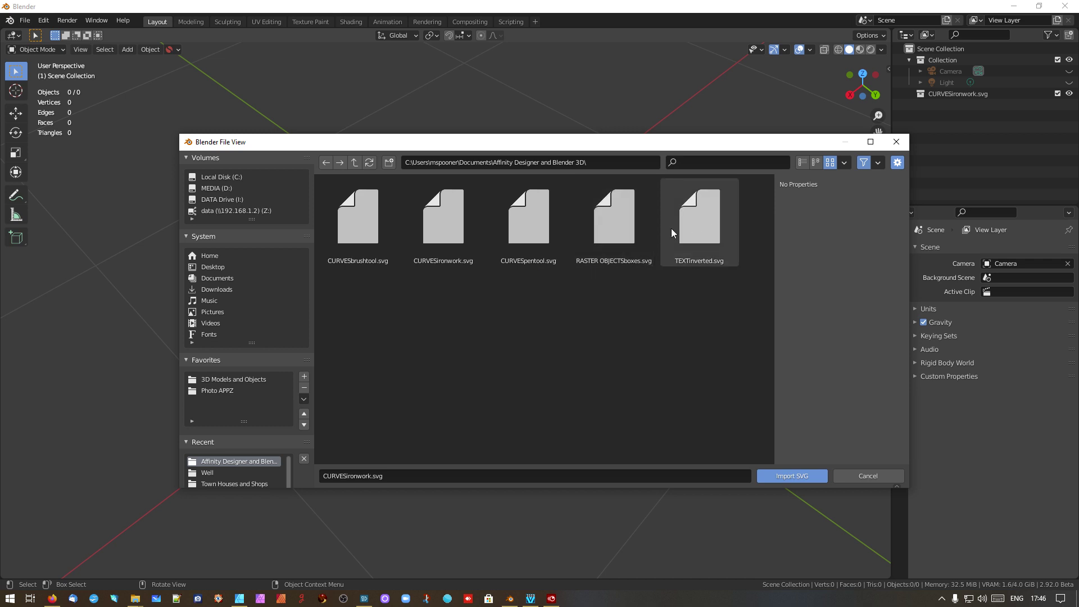
click(618, 230)
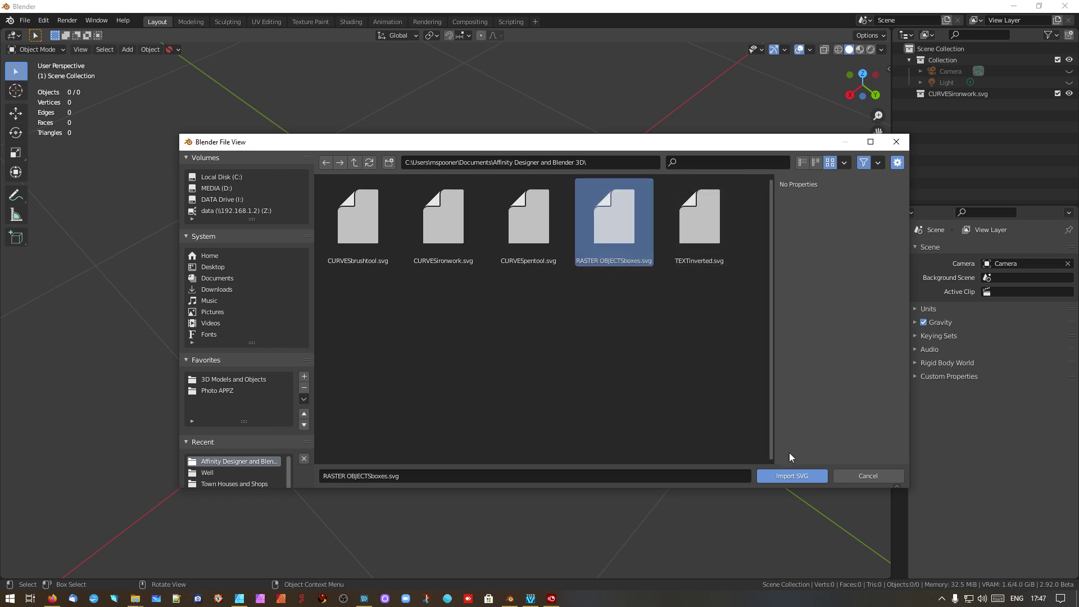
click(793, 475)
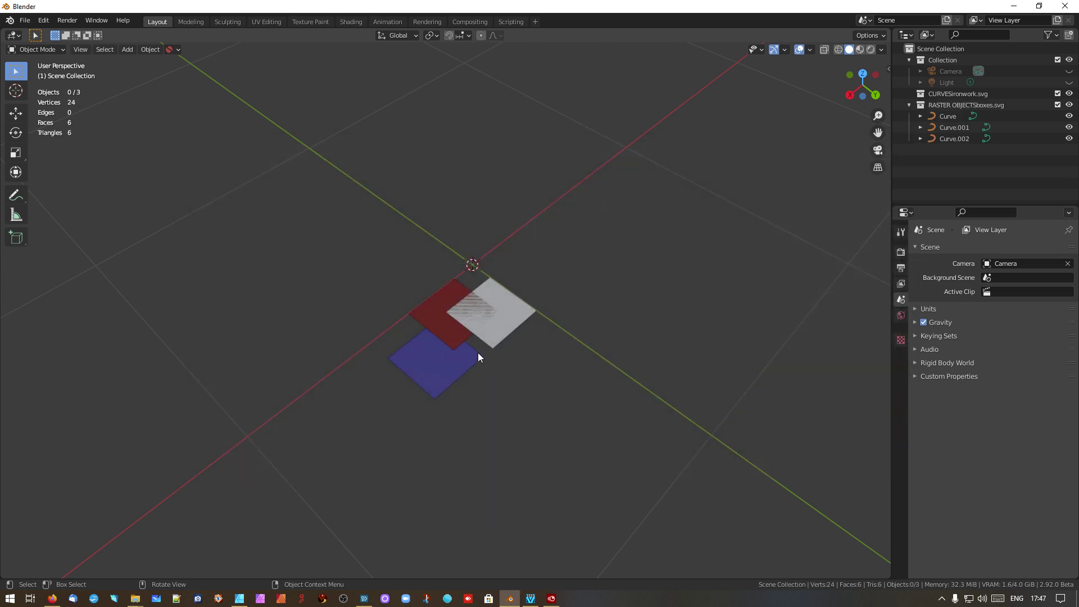
Examine the imported overlapping squares and compare them with the original rectangles in Affinity Designer before returning to Blender
scroll(476, 348, up, 6)
middle_drag(511, 368, 490, 271)
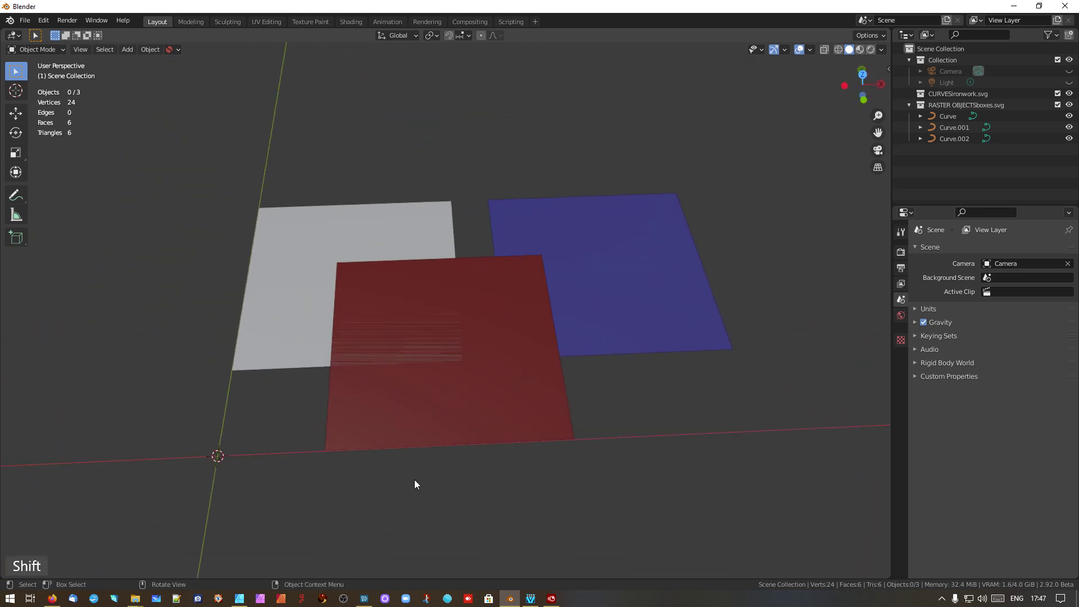
click(240, 598)
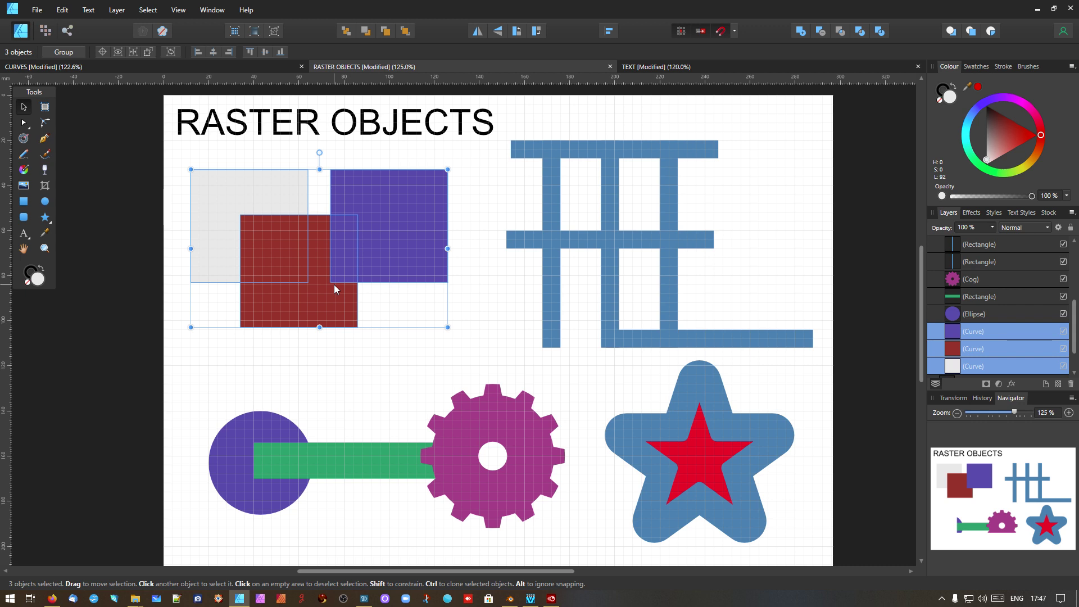
click(510, 598)
Move the red square slightly along the Z axis so it no longer lies in the plane of the white square
click(519, 430)
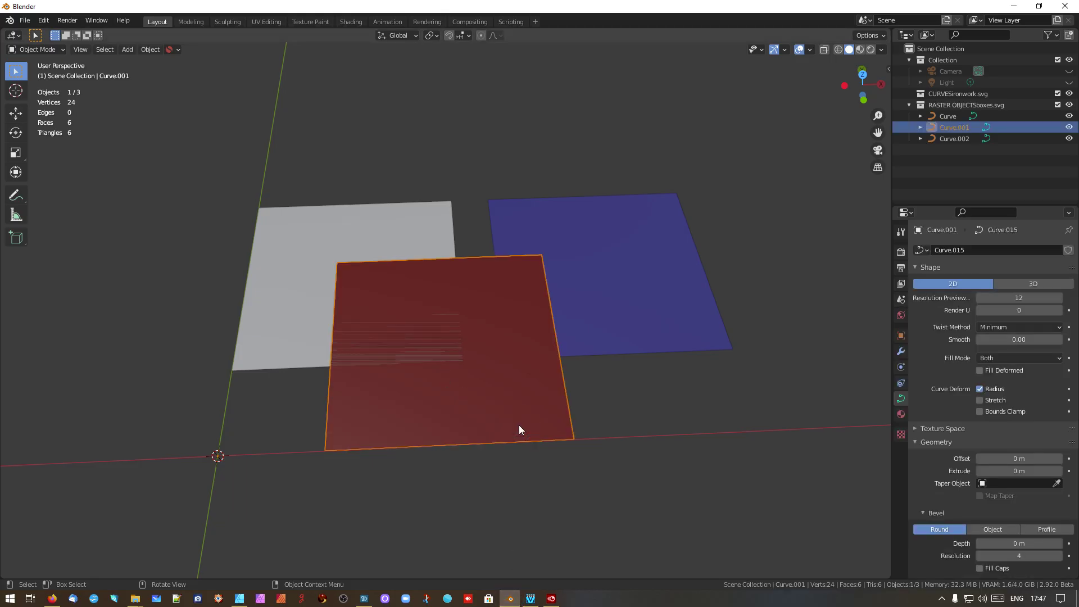
key(g)
key(z)
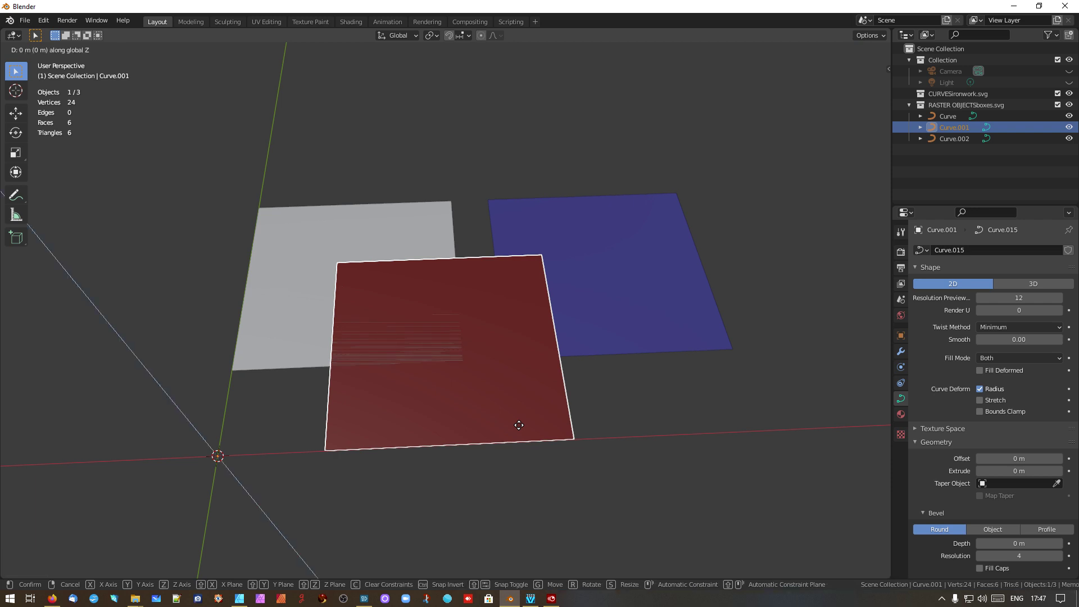
click(520, 423)
middle_drag(520, 362, 485, 395)
Extrude the red square's curve geometry to 0.128 m to form a box
click(470, 261)
click(499, 309)
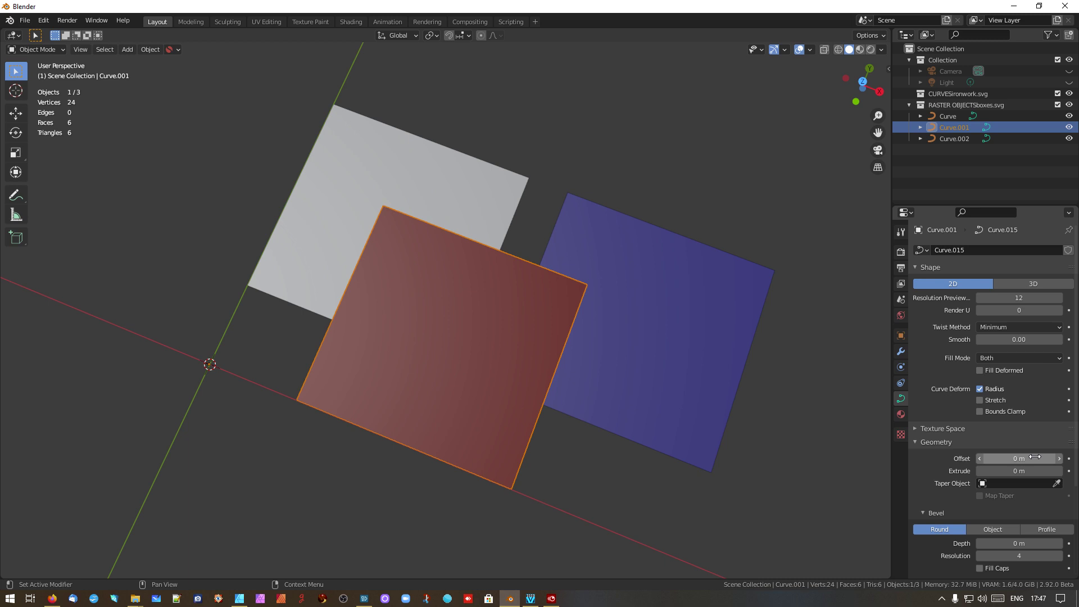
scroll(1033, 463, down, 4)
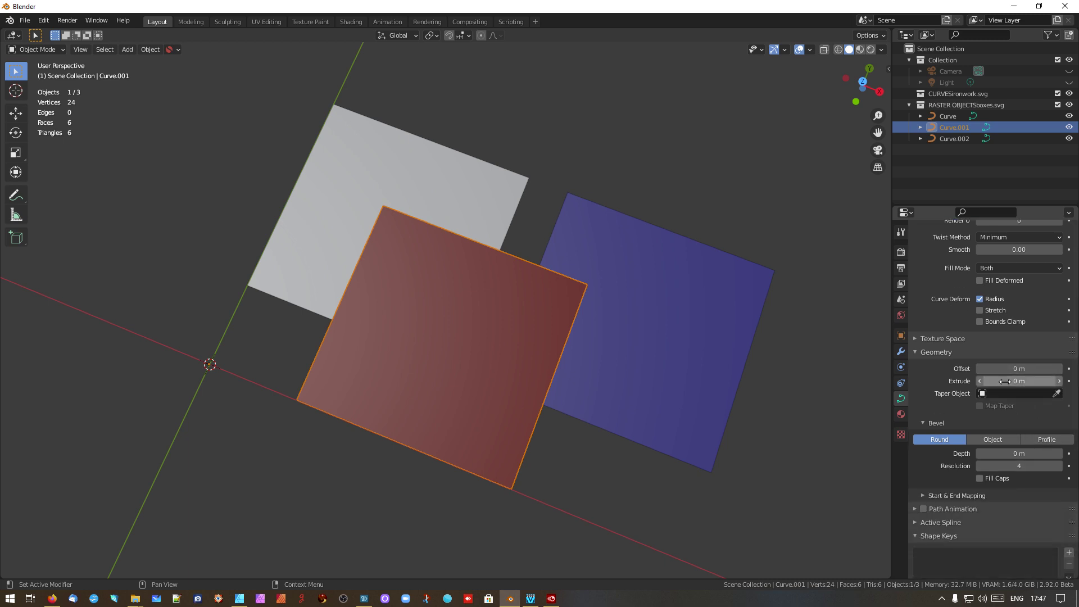
drag(1010, 381, 1016, 381)
middle_drag(647, 404, 607, 319)
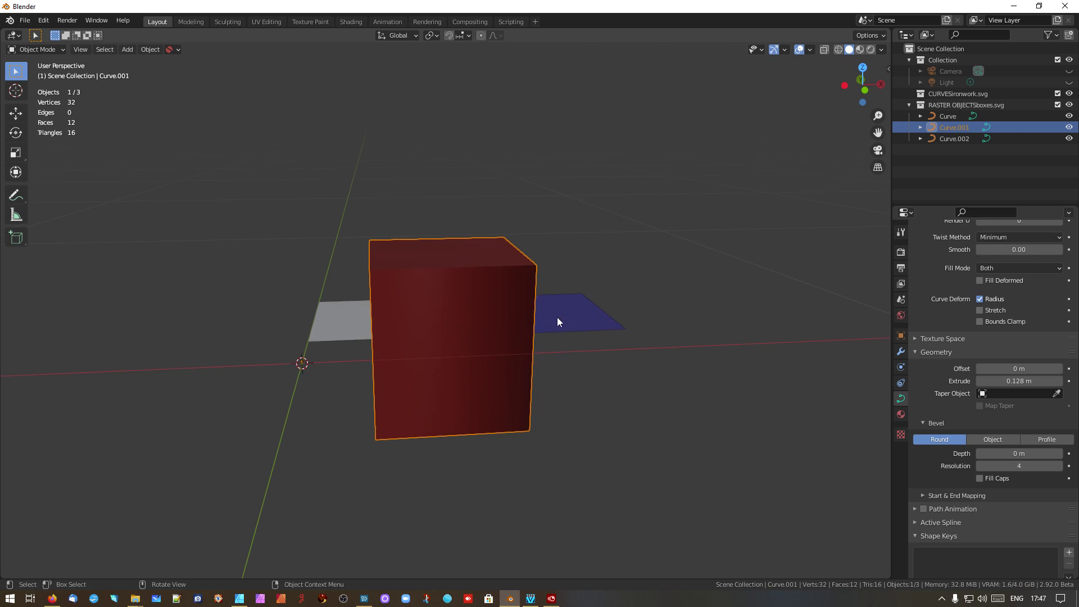
Select the blue square, the white square and the red box in turn, and examine the box from several sides
click(432, 307)
click(578, 322)
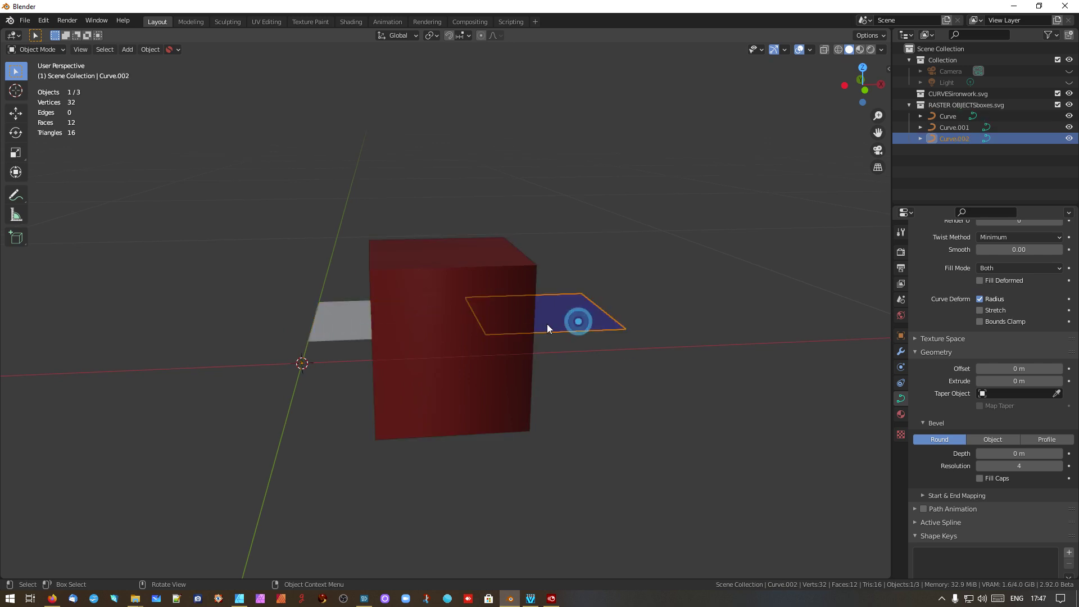
click(458, 326)
click(357, 323)
click(471, 329)
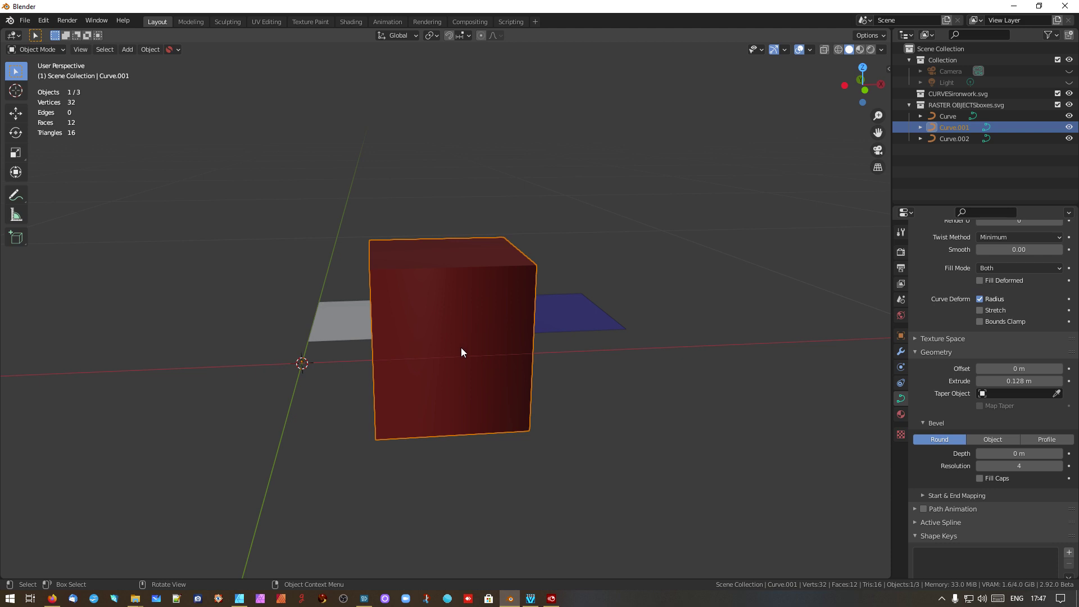
scroll(442, 346, up, 3)
middle_drag(443, 345, 501, 349)
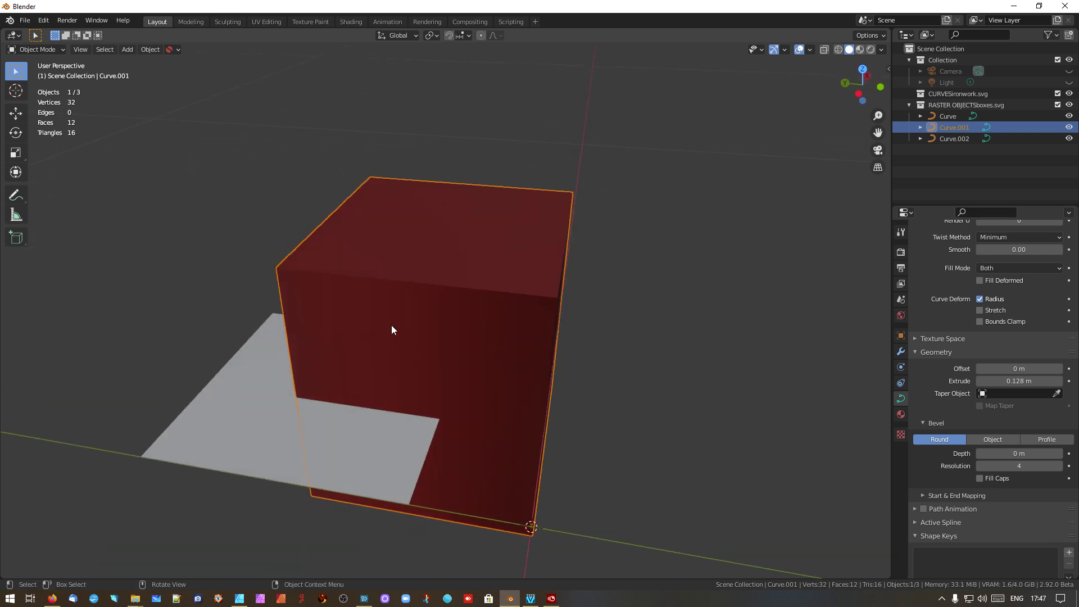
middle_drag(430, 364, 308, 354)
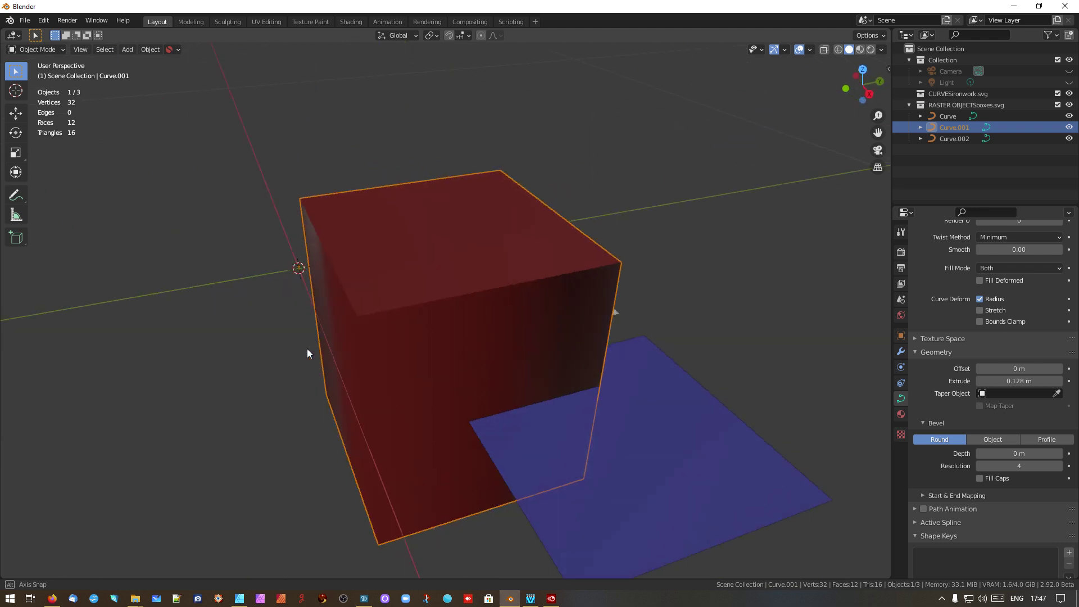
Inspect the red box's curve in Edit Mode with all its control points selected, and return to Object Mode
key(Tab)
middle_drag(434, 371, 513, 379)
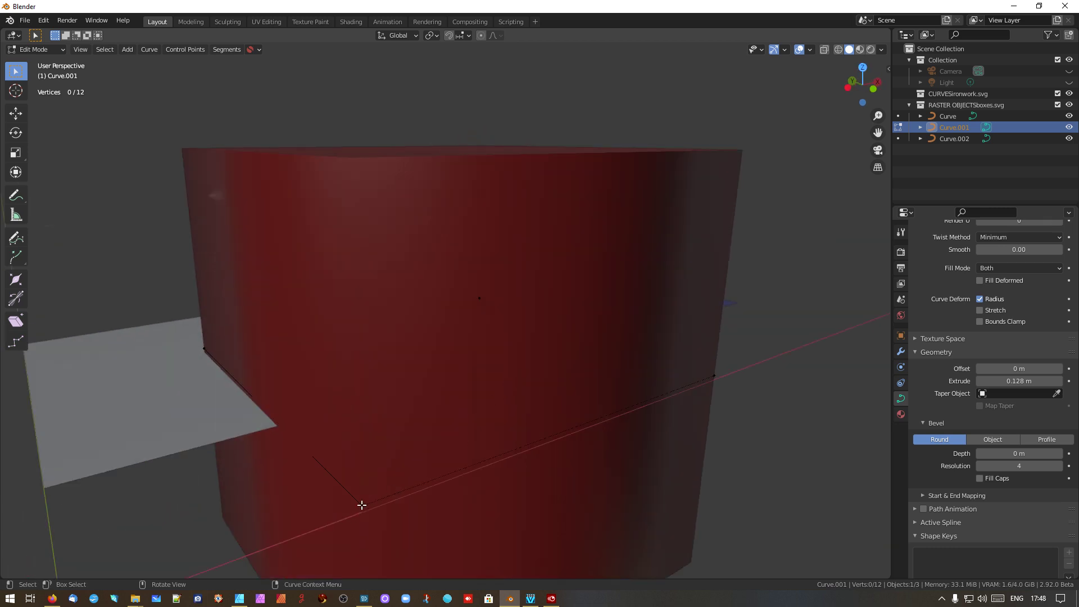
key(a)
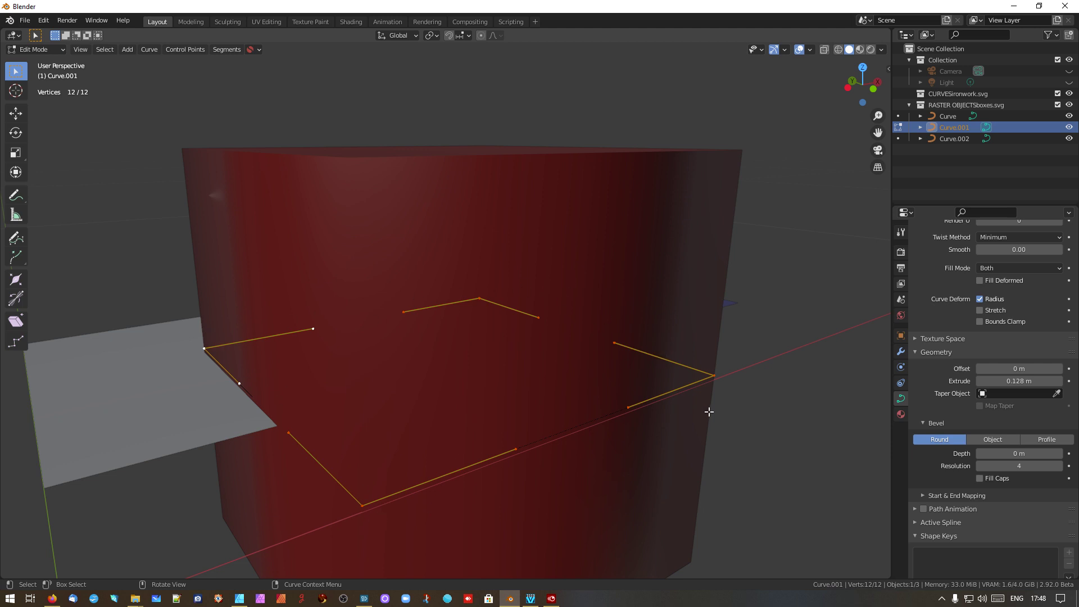
scroll(509, 440, down, 5)
scroll(510, 439, up, 3)
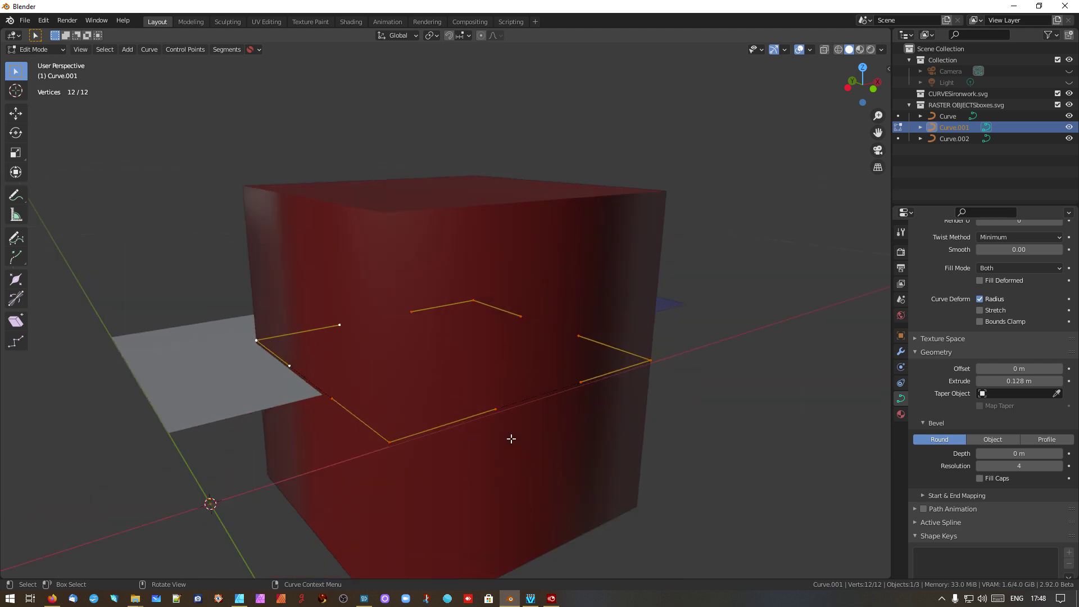
middle_drag(527, 321, 481, 363)
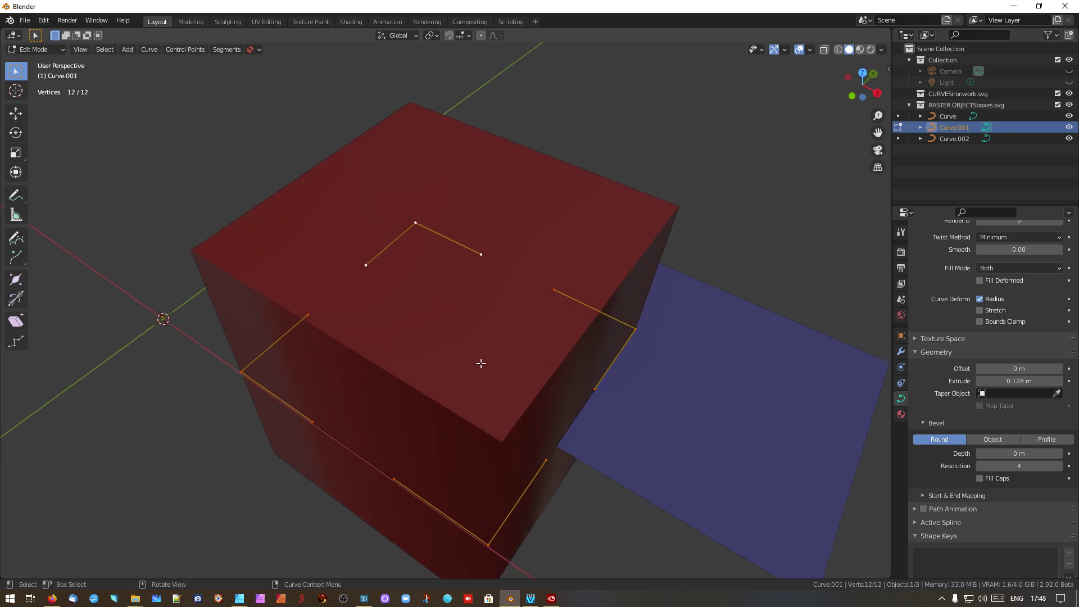
key(Tab)
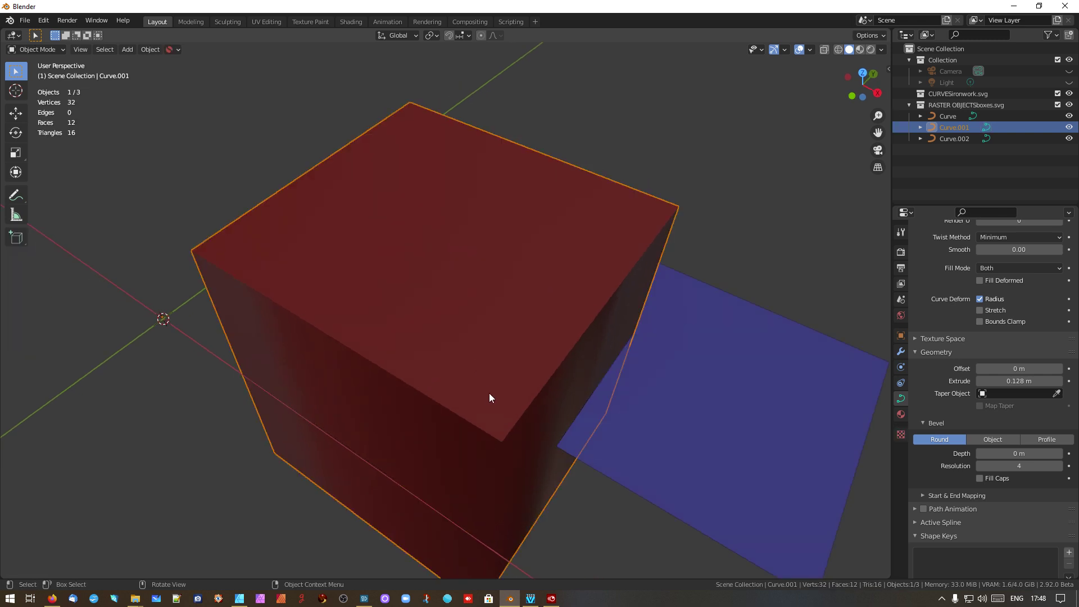
Compare the red box with the flat shapes beside it by selecting the blue and white squares individually
scroll(527, 388, down, 2)
scroll(529, 398, down, 2)
middle_drag(474, 370, 503, 365)
scroll(505, 365, up, 2)
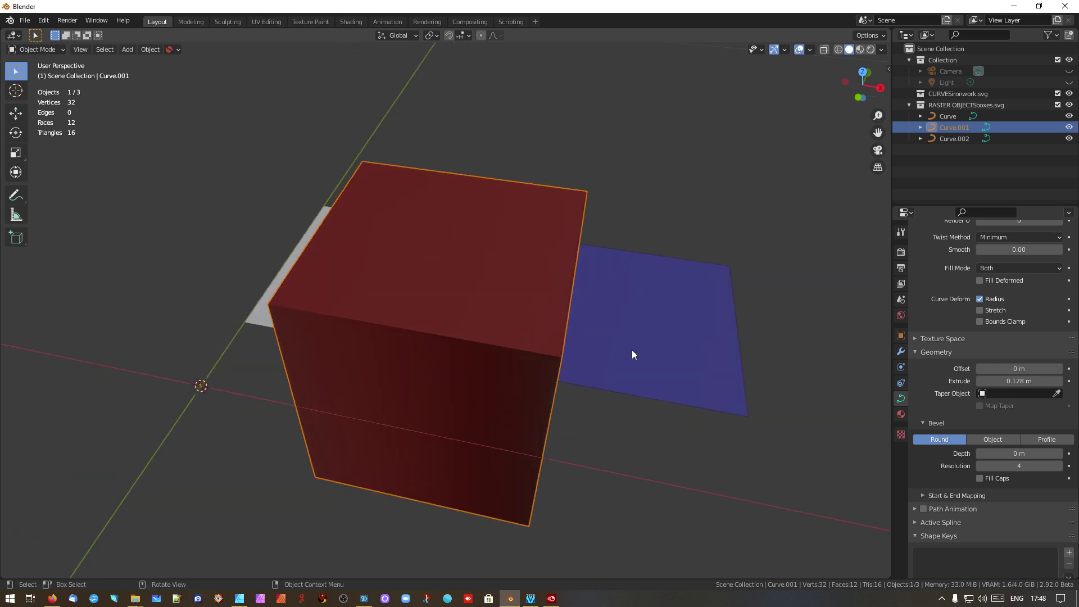
click(631, 349)
click(252, 312)
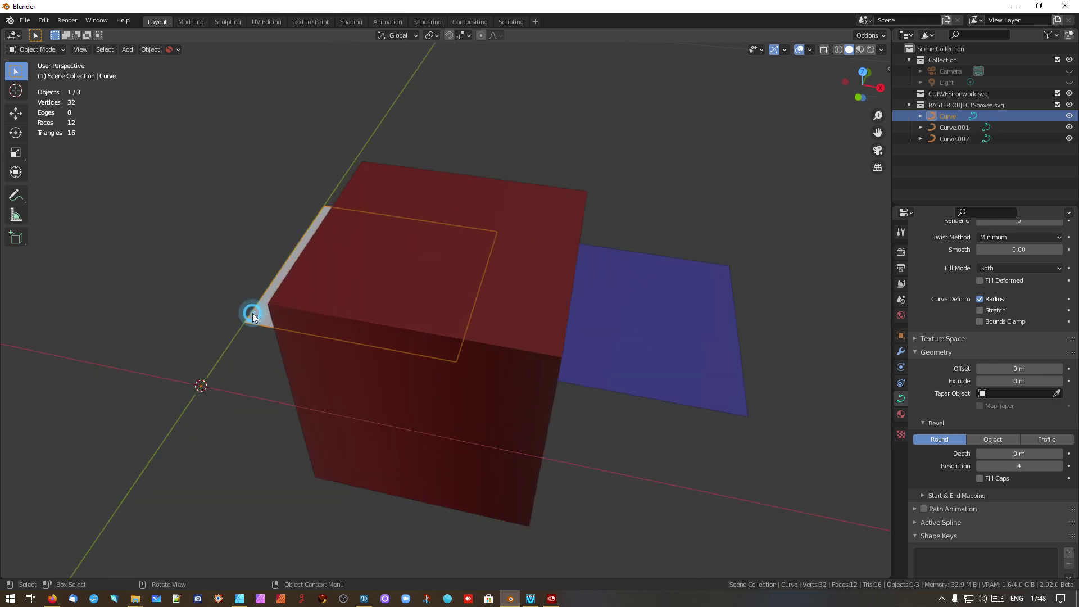
Try a preview resolution of 3 on the red box's curve, and restore it to 12
click(374, 320)
scroll(1035, 302, up, 4)
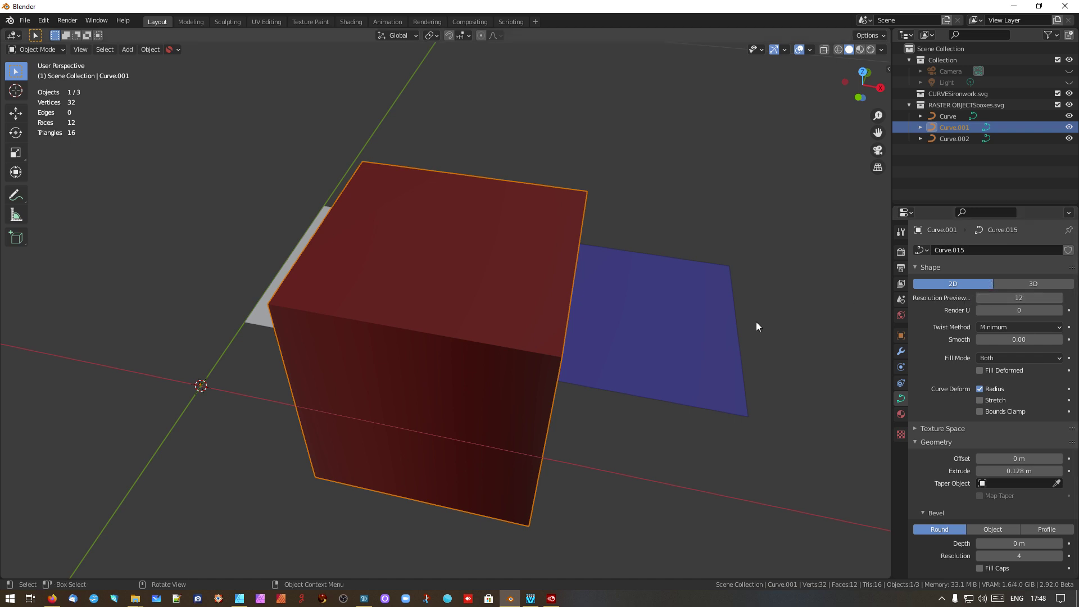
drag(1019, 298, 994, 298)
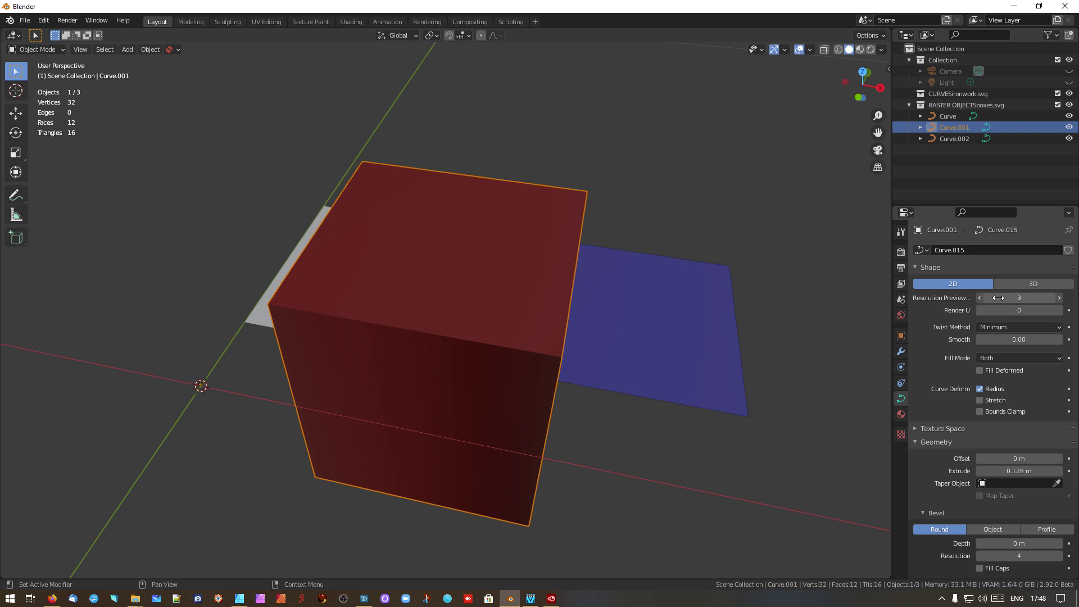
drag(998, 298, 1019, 299)
Convert the red box from a curve to a mesh and deselect it
right_click(497, 374)
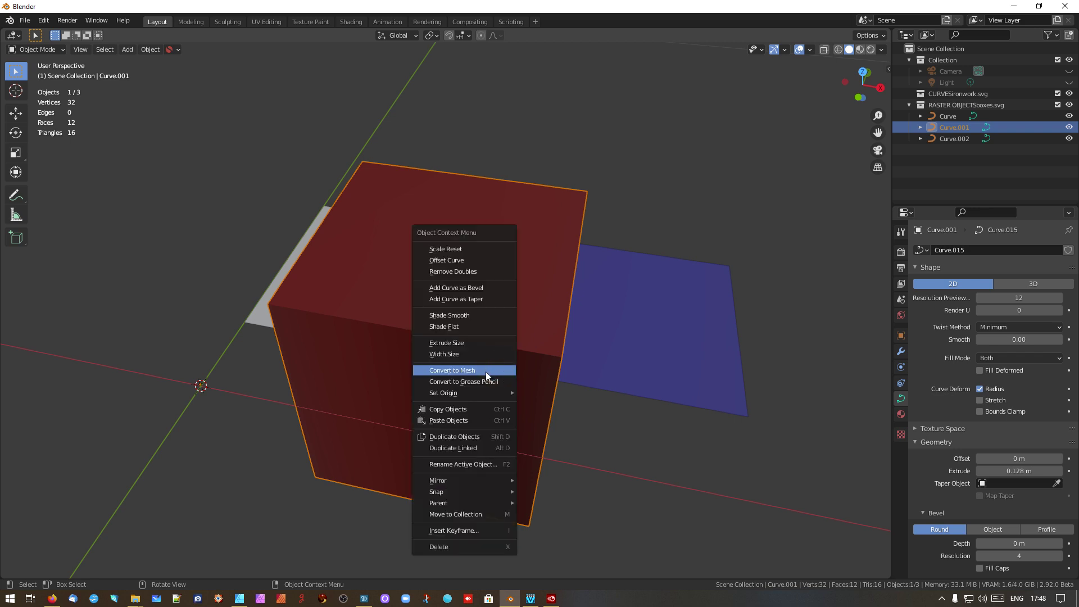
click(487, 371)
click(592, 396)
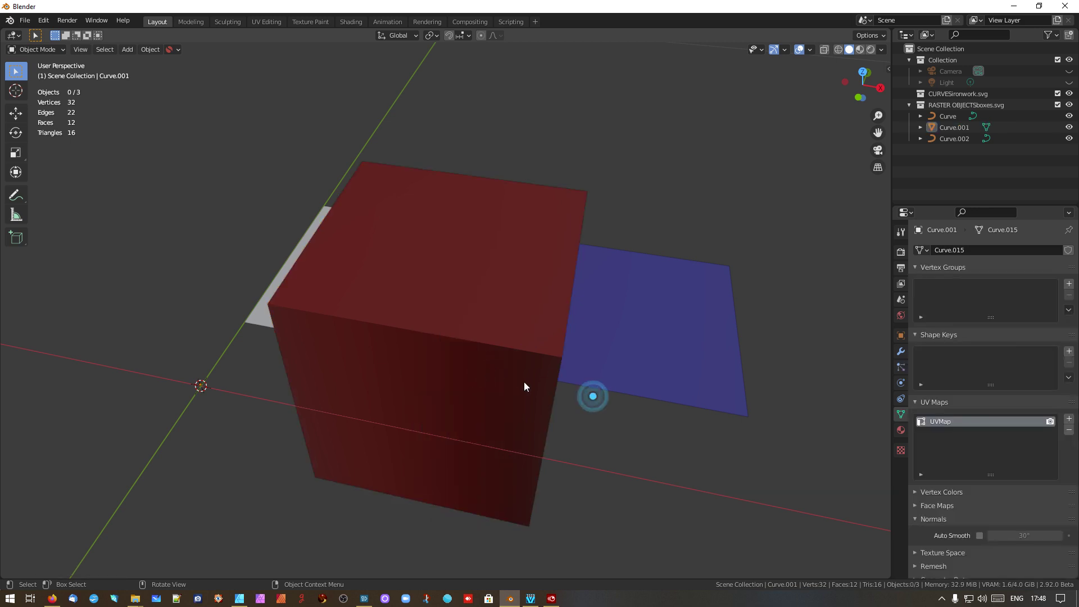
Inspect the edges and faces of the converted red box in Edit Mode, and return to Object Mode
click(523, 380)
key(Tab)
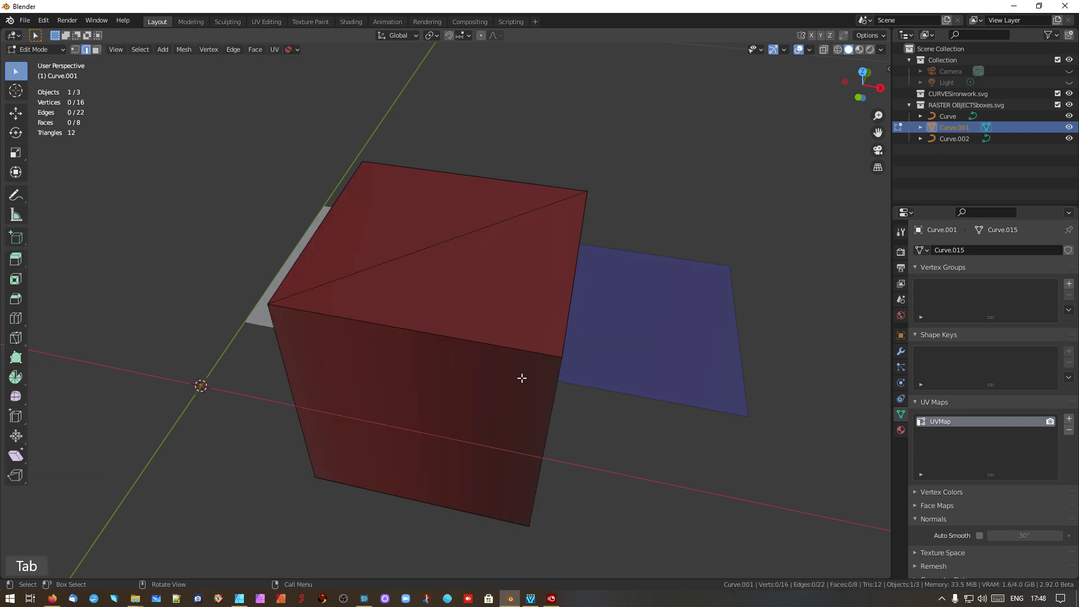
scroll(502, 384, up, 2)
middle_drag(500, 385, 1014, 378)
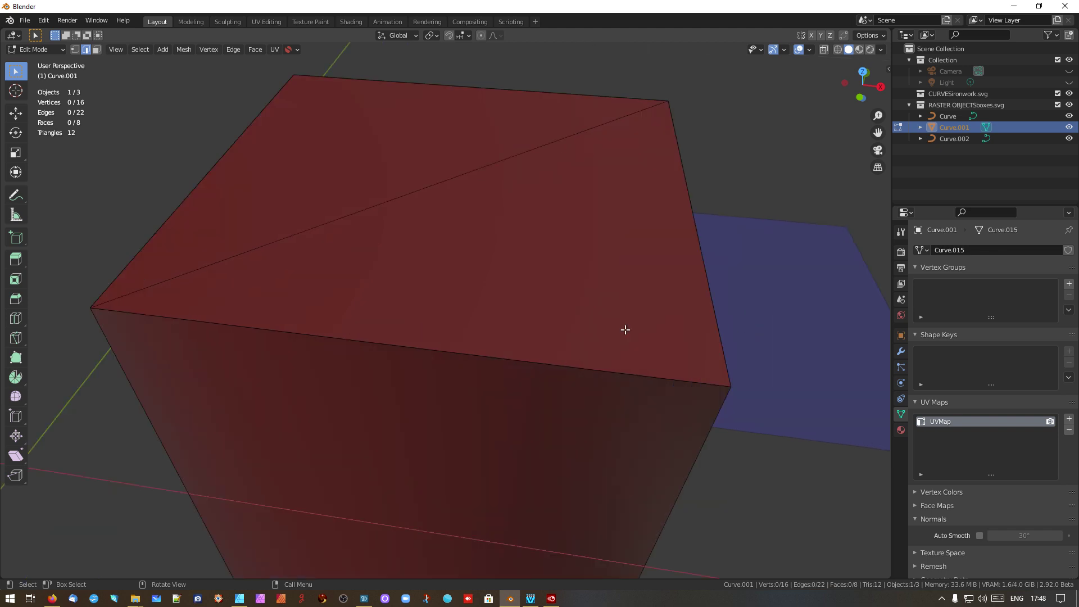
middle_drag(624, 328, 416, 306)
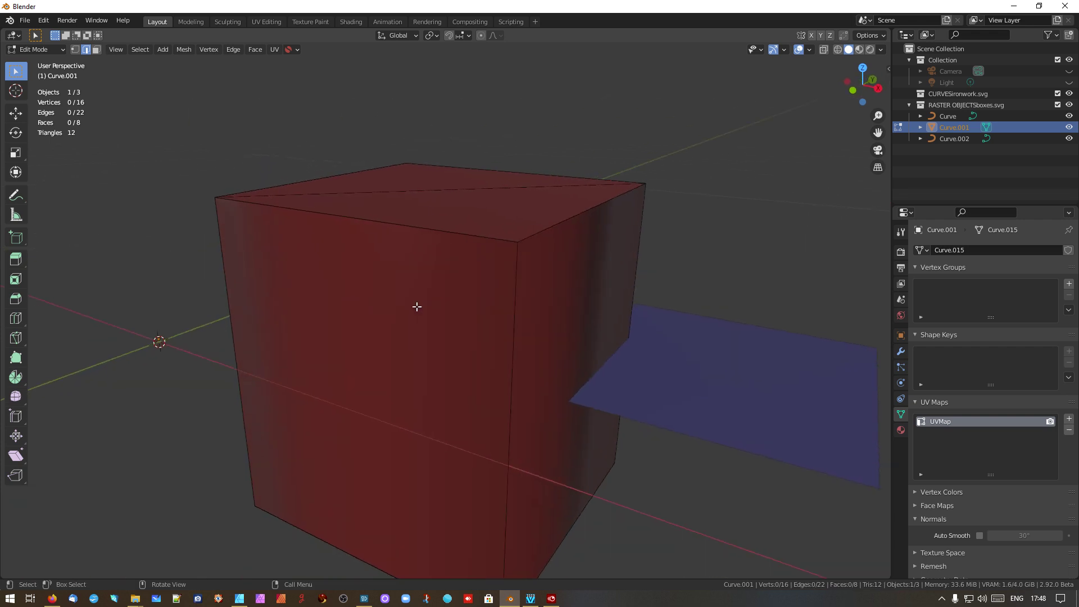
key(Tab)
Give the blue square rounded thickness with a Round bevel depth of 0.0764 m
click(778, 407)
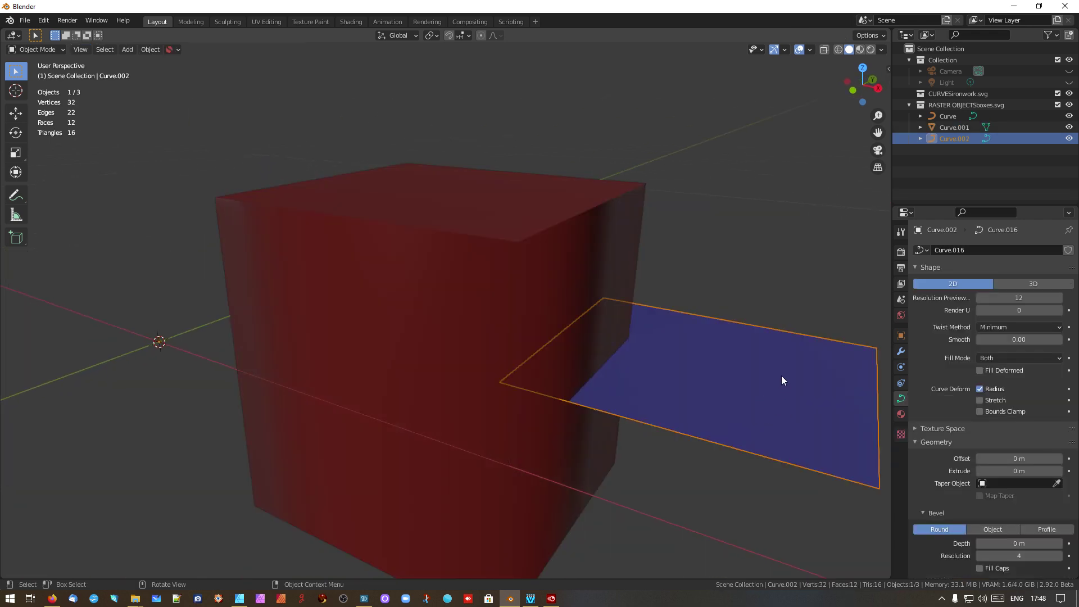
scroll(781, 375, down, 2)
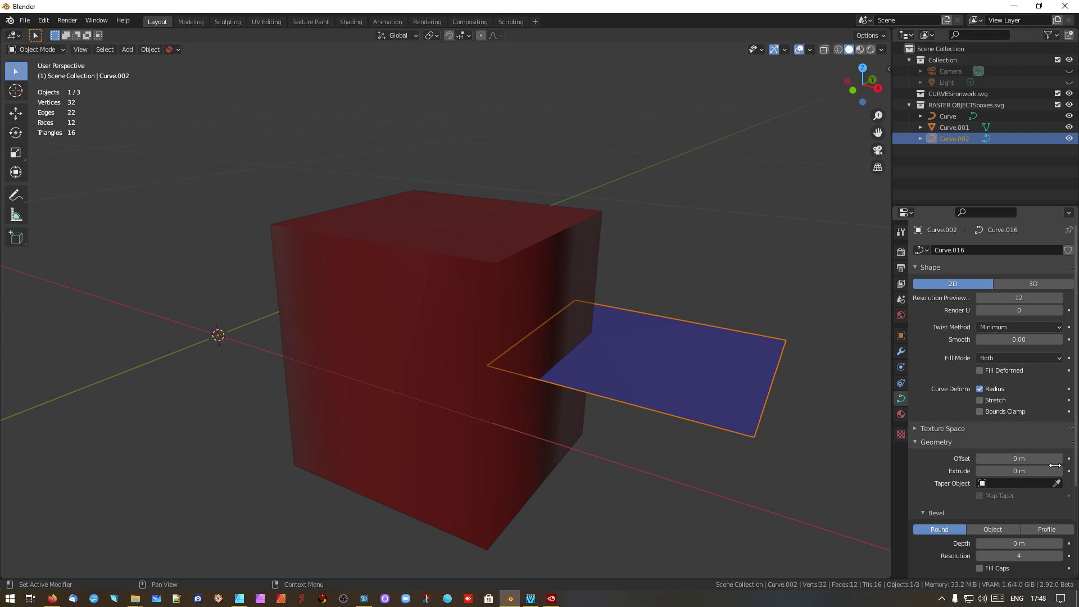
drag(1015, 543, 1051, 542)
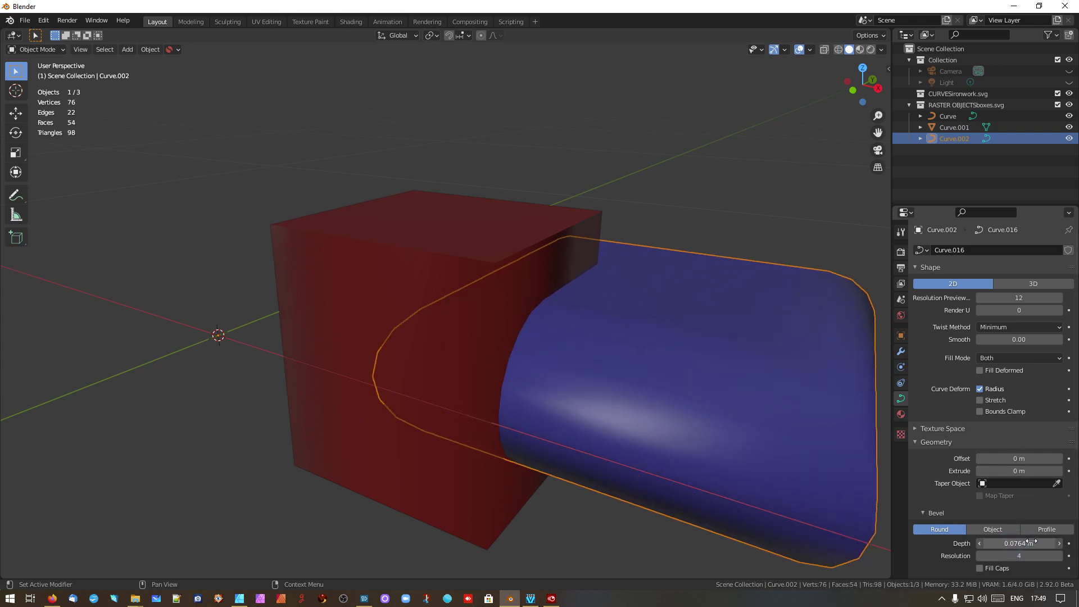
scroll(764, 461, down, 2)
middle_drag(761, 458, 733, 449)
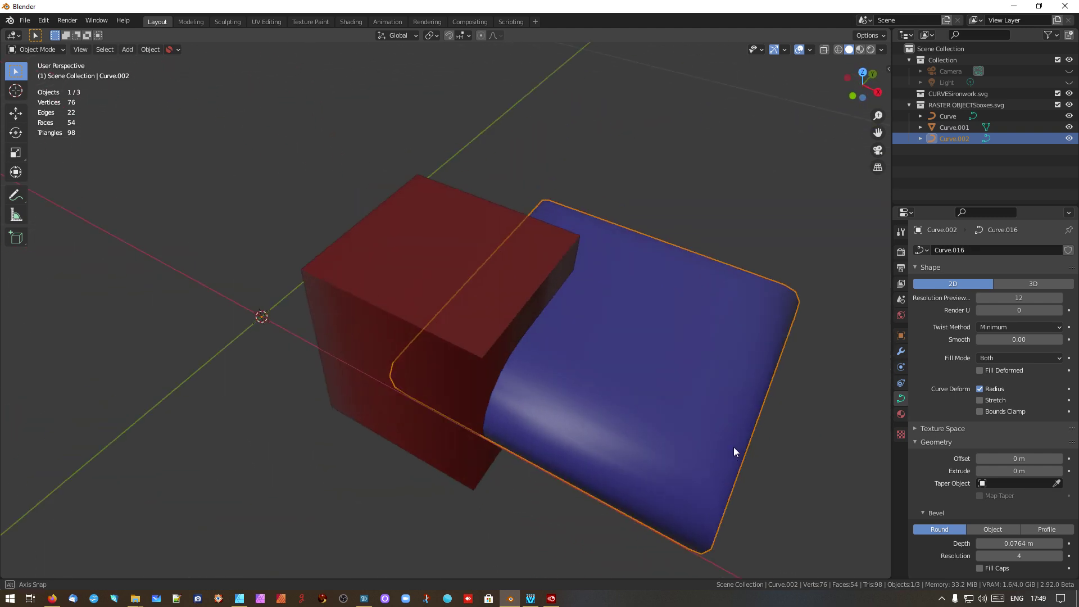
scroll(611, 420, up, 1)
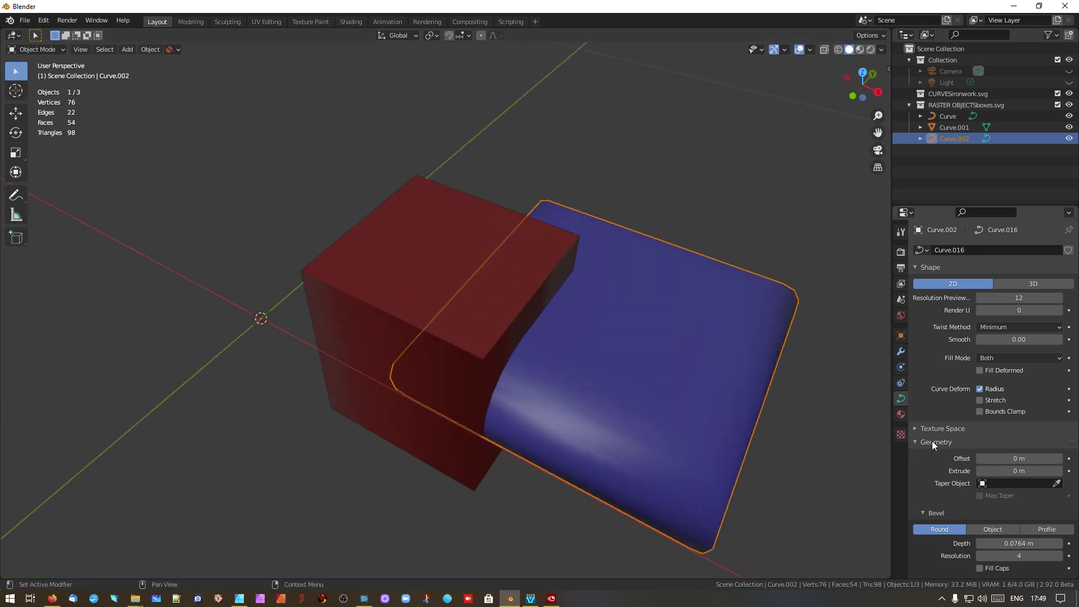
Check the blue square's diffuse color in its material settings, and return to its curve settings
click(904, 415)
scroll(961, 269, up, 2)
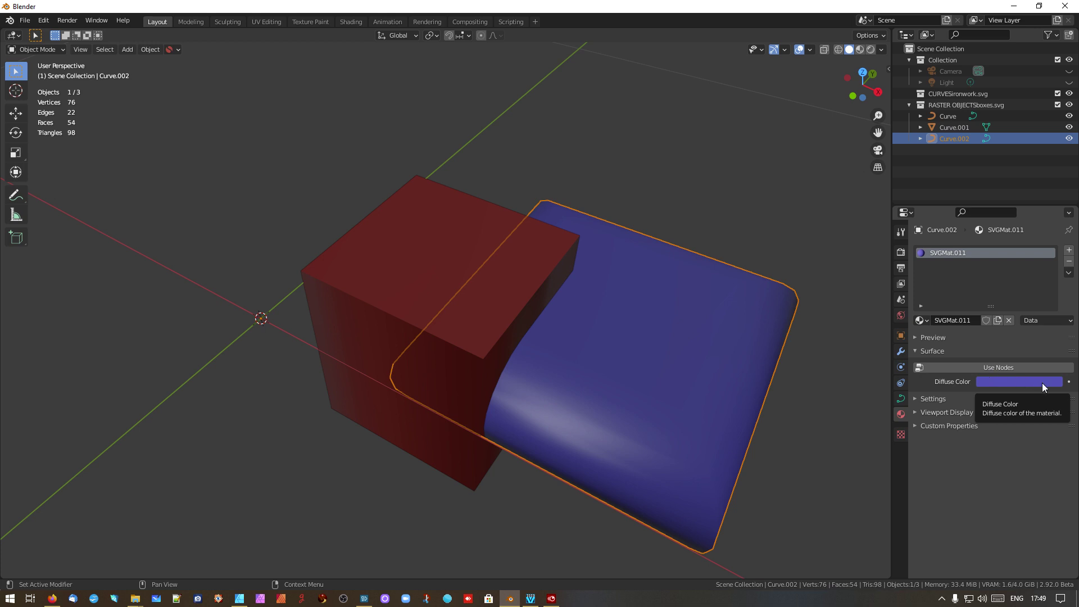
scroll(659, 428, down, 3)
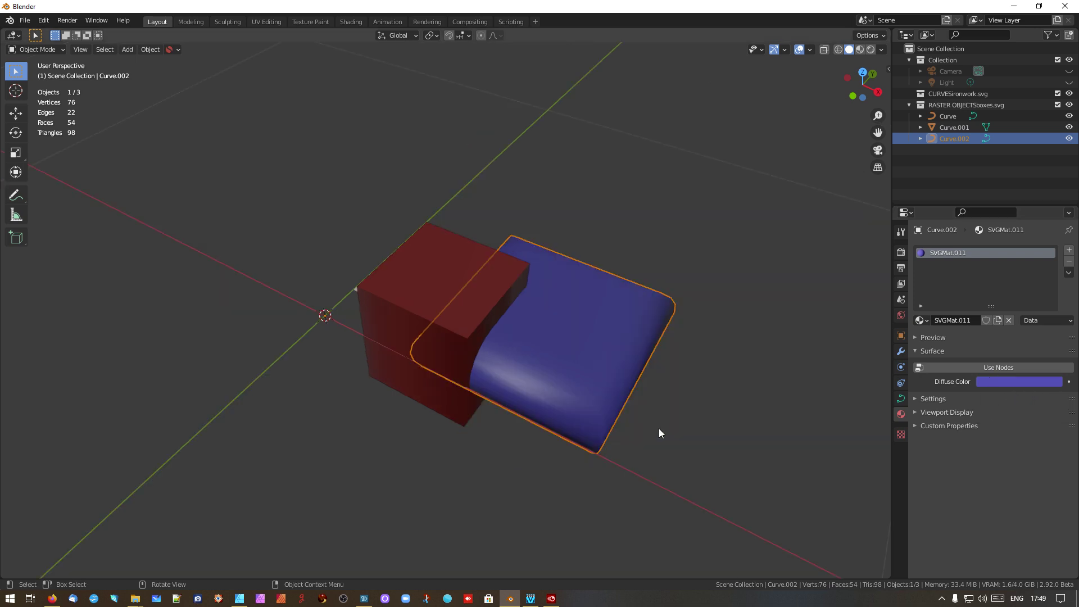
scroll(661, 436, up, 4)
middle_drag(716, 422, 674, 399)
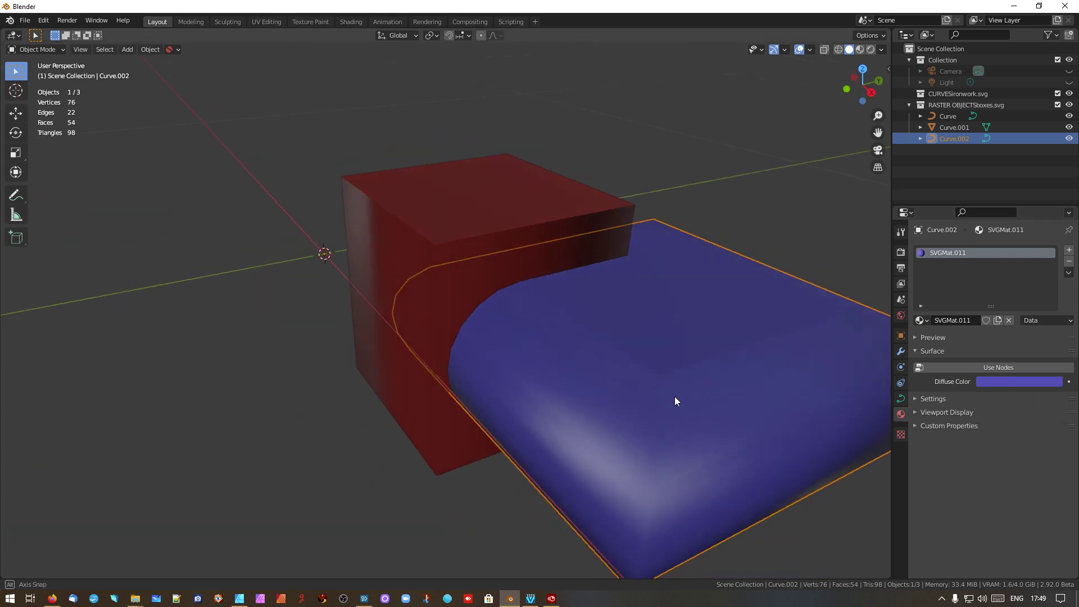
click(901, 398)
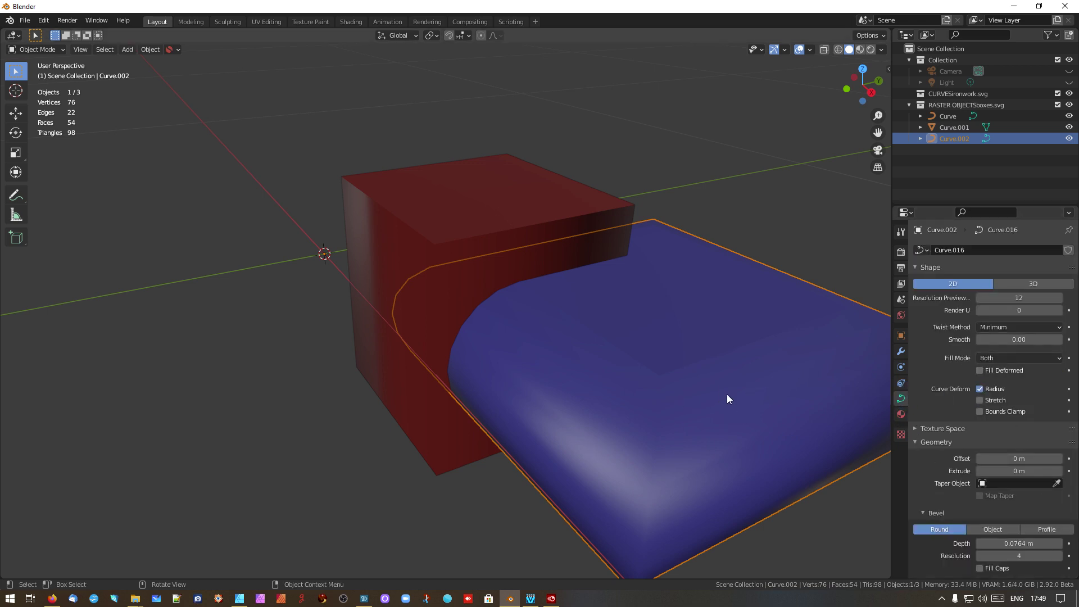
Convert the beveled blue square from a curve to a mesh
right_click(696, 403)
click(697, 400)
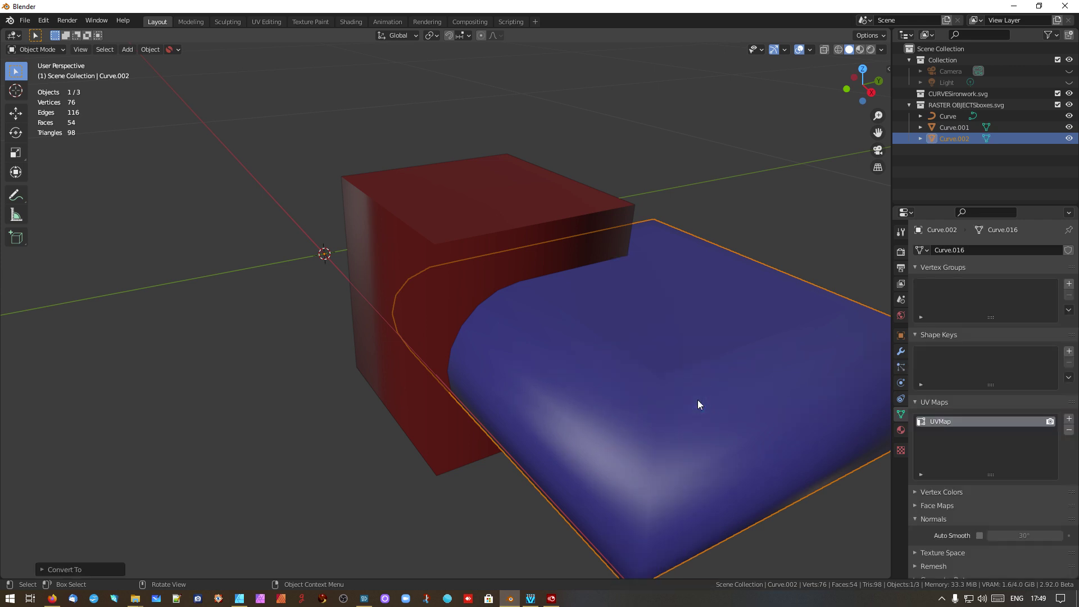
scroll(711, 402, down, 3)
scroll(711, 403, up, 3)
Inspect the edges and faces of the converted blue mesh from several angles in Edit Mode
key(Tab)
scroll(743, 433, down, 3)
scroll(742, 413, up, 3)
middle_drag(790, 406, 754, 371)
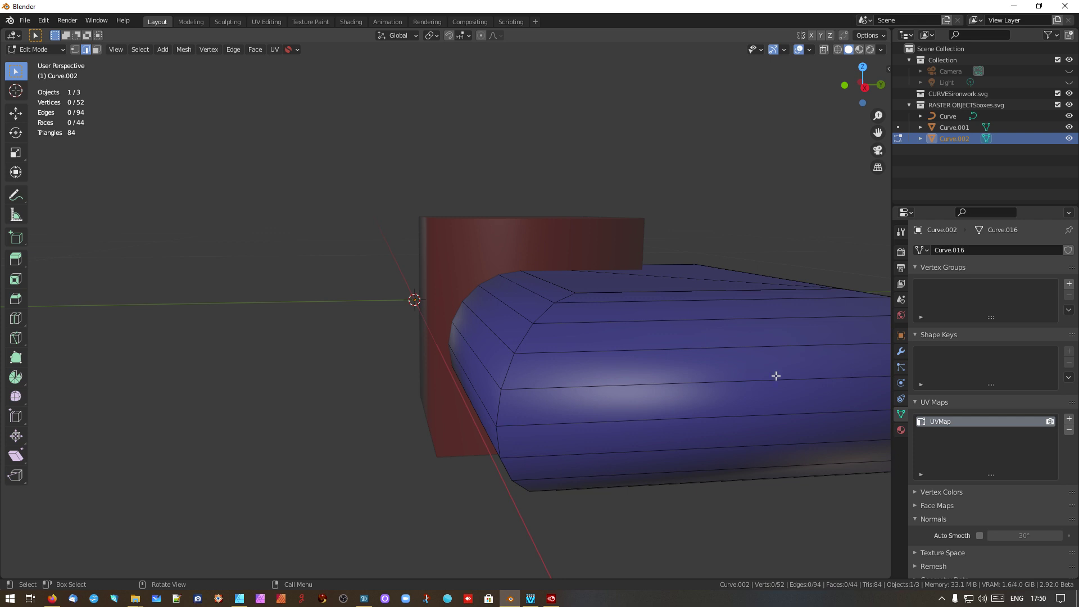
middle_drag(644, 340, 618, 378)
middle_drag(445, 297, 574, 258)
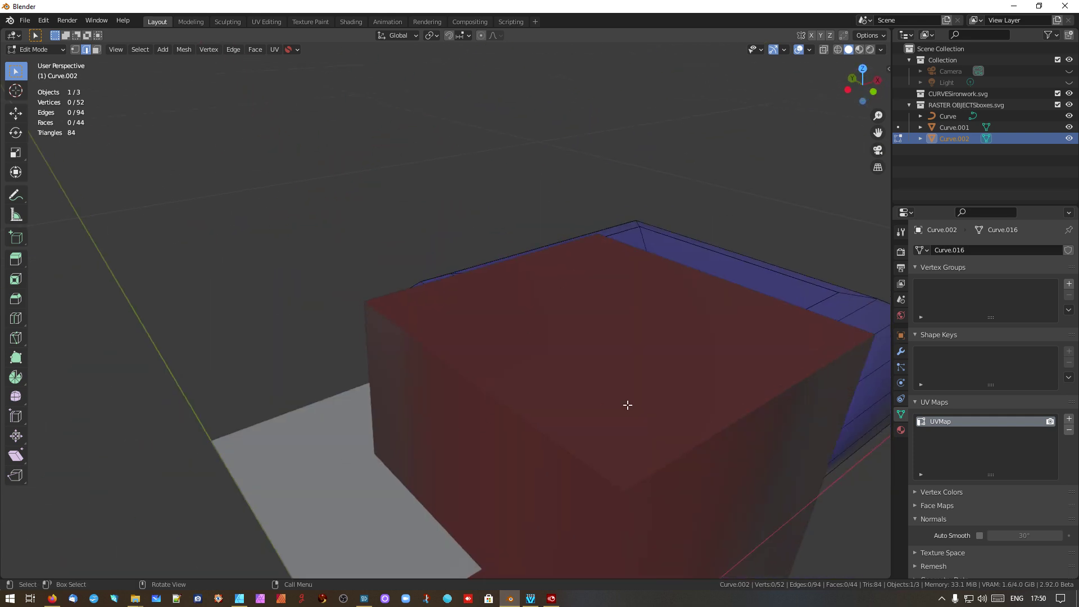
scroll(627, 404, down, 4)
middle_drag(615, 405, 533, 462)
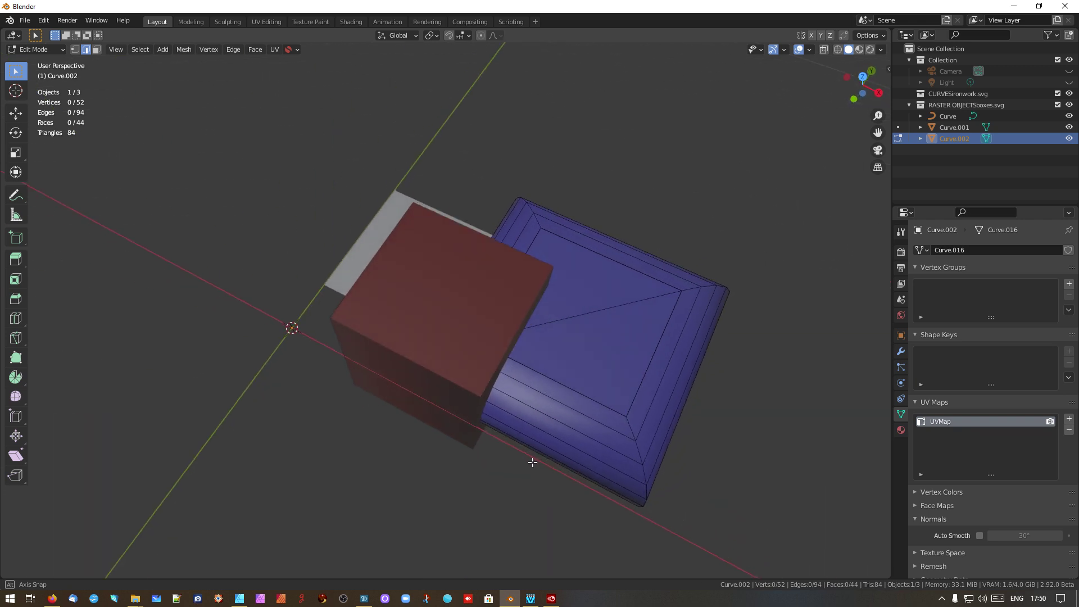
Return to Object Mode and delete all three imported box objects from the scene
key(Tab)
drag(262, 134, 808, 551)
key(Delete)
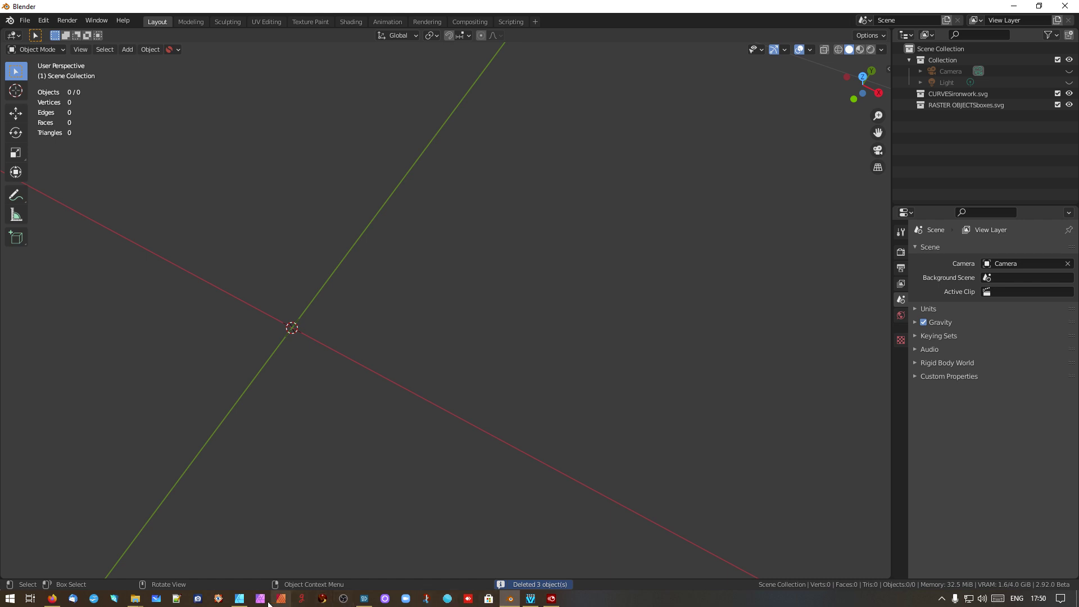
Switch to Affinity Designer and select the uppermost horizontal blue bar of the grid in RASTER OBJECTS
click(240, 599)
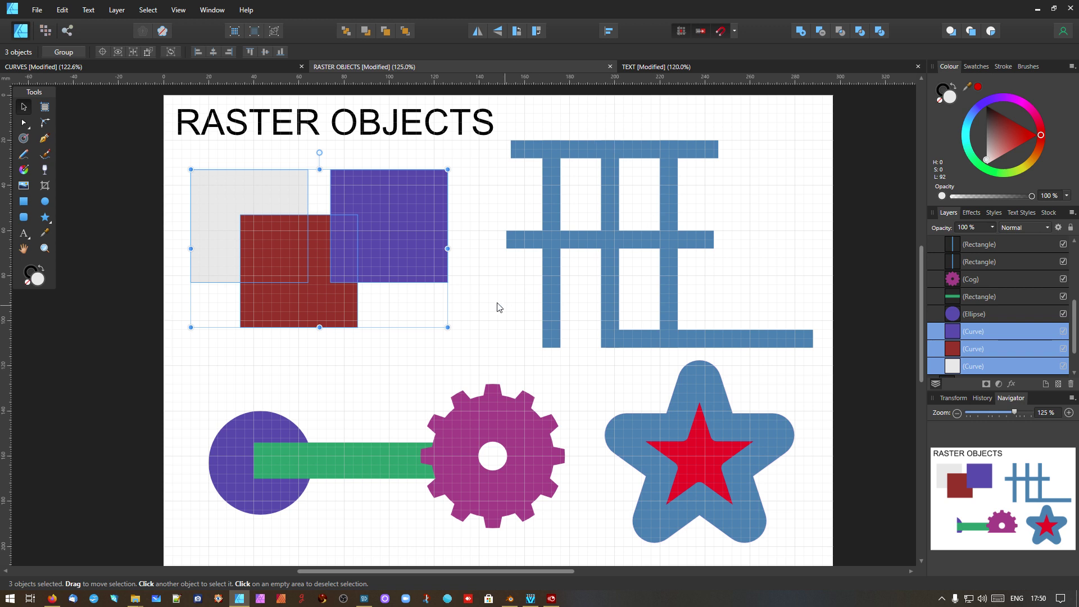
click(157, 227)
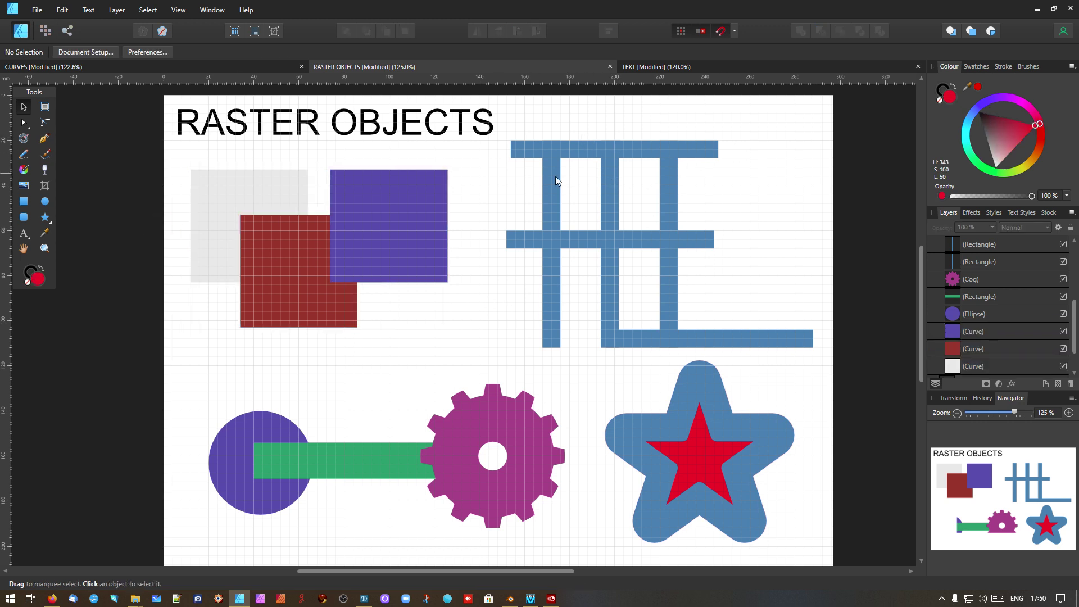
click(555, 177)
click(570, 151)
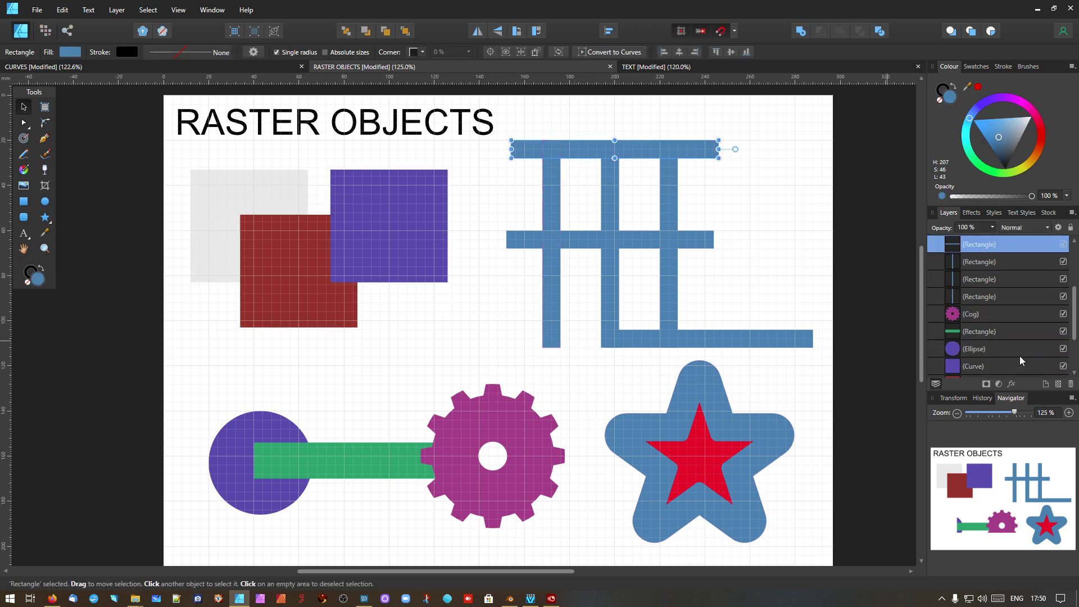
Collapse and hide the Objects layer, make Layer2 and Layer1 visible, and clear the selection
scroll(1030, 259, up, 3)
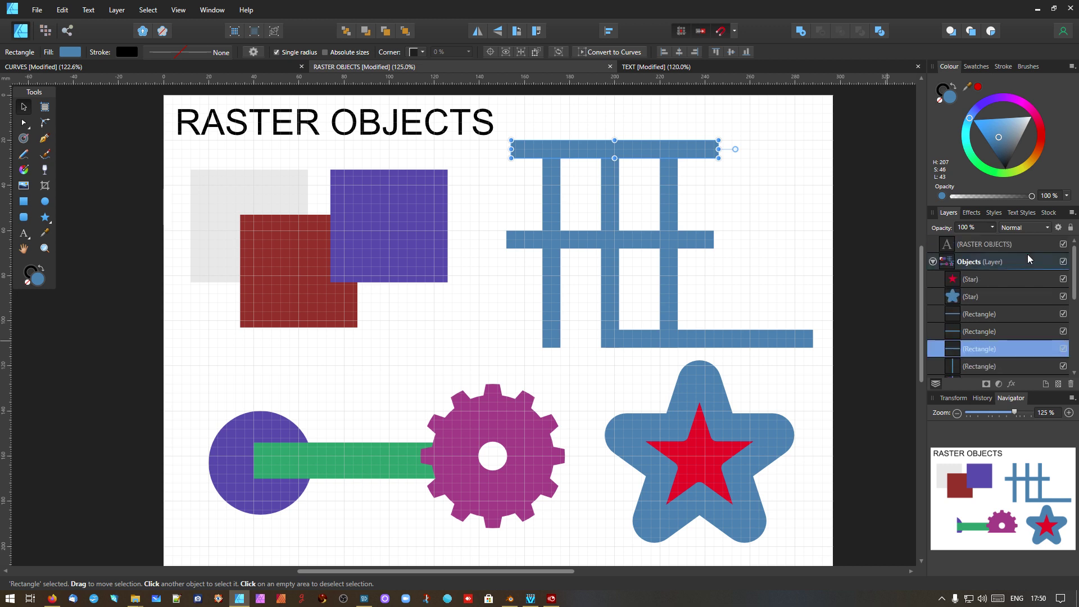
click(932, 262)
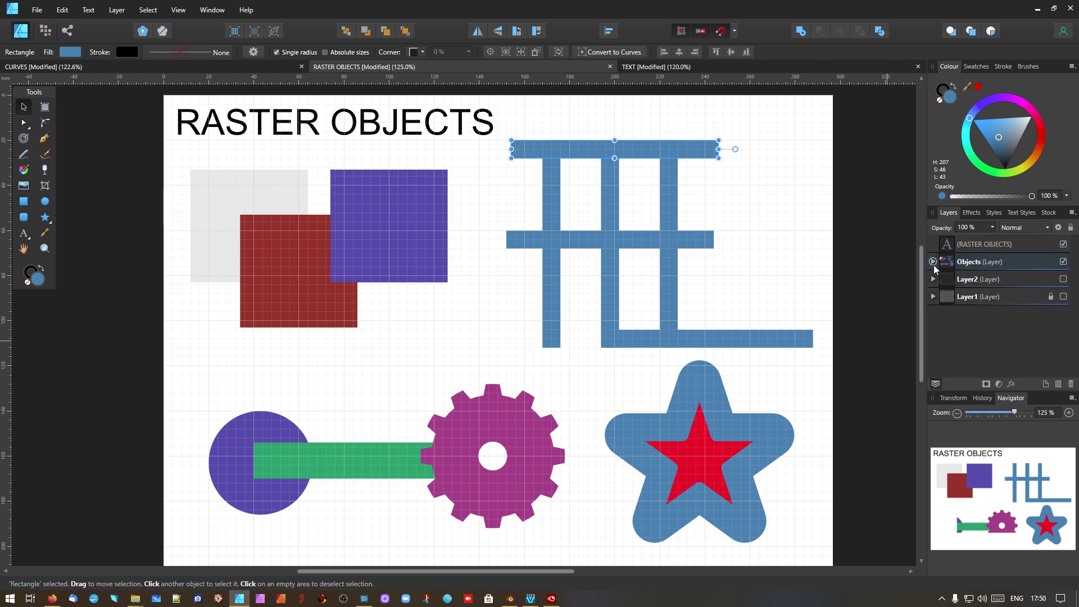
click(1063, 262)
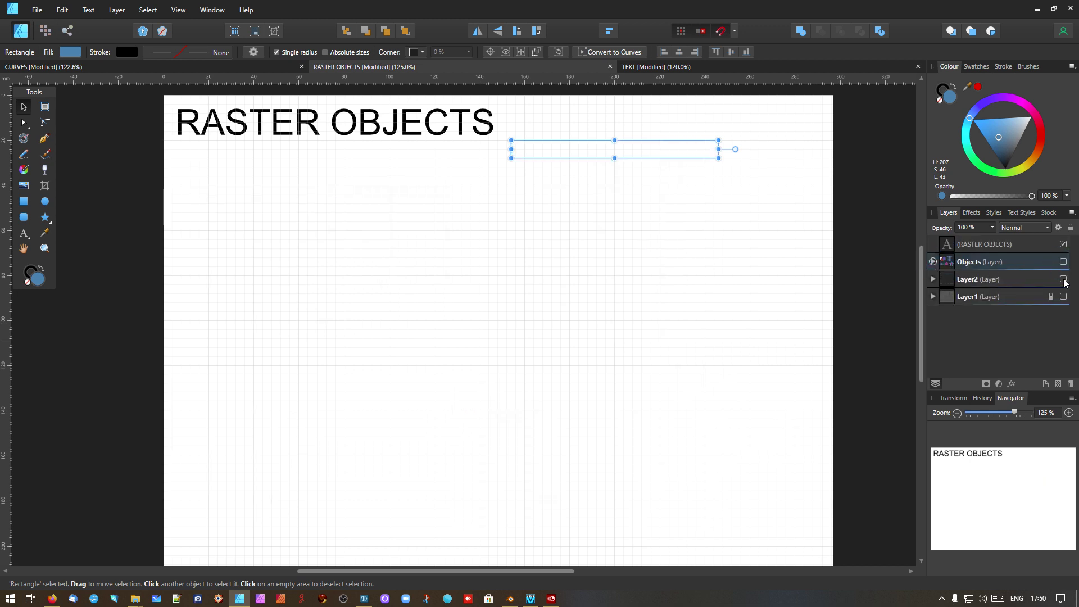
click(1063, 279)
click(1062, 297)
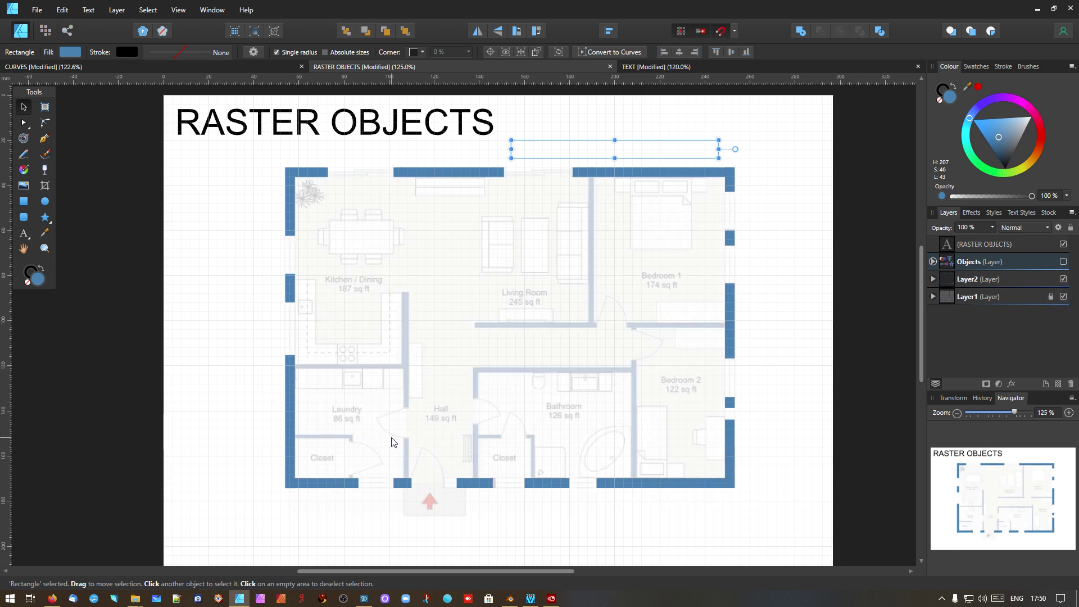
click(829, 191)
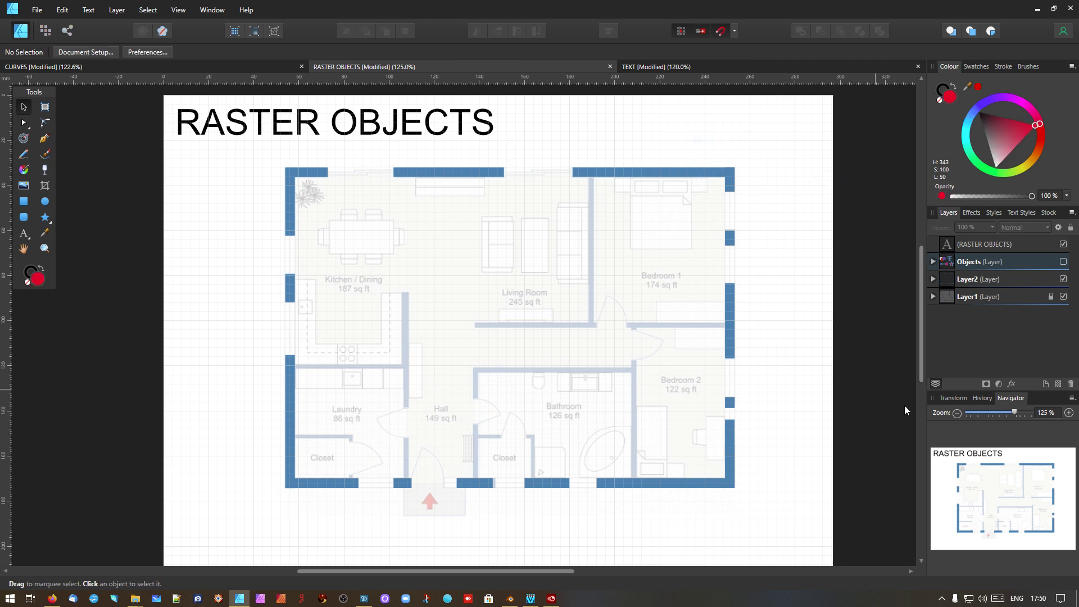
Check which parts of the floor plan belong to Layer1 and Layer2
click(959, 298)
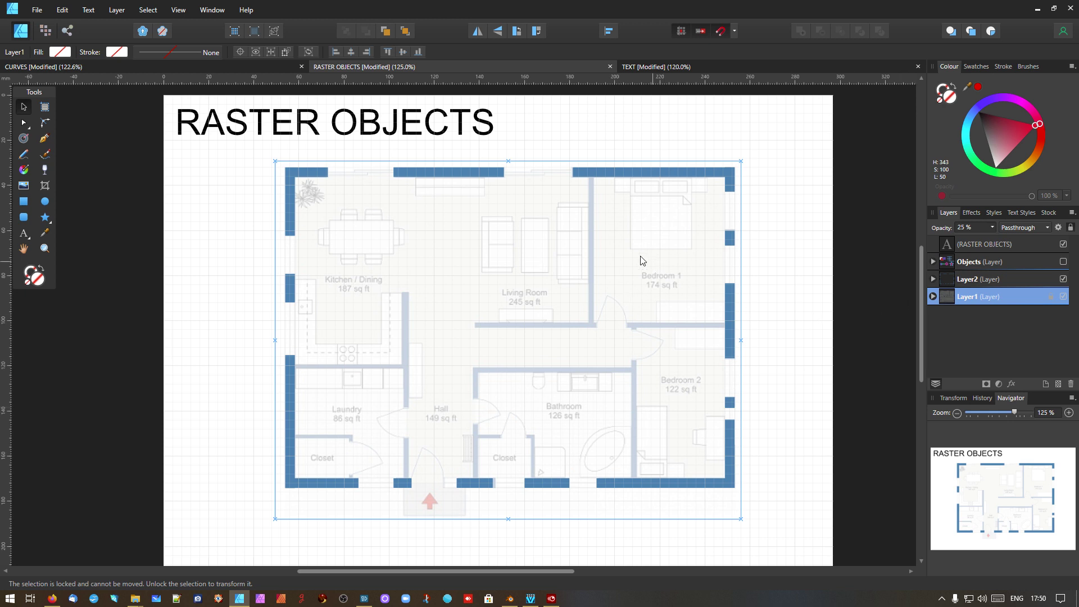
ctrl+scroll(459, 290, up, 3)
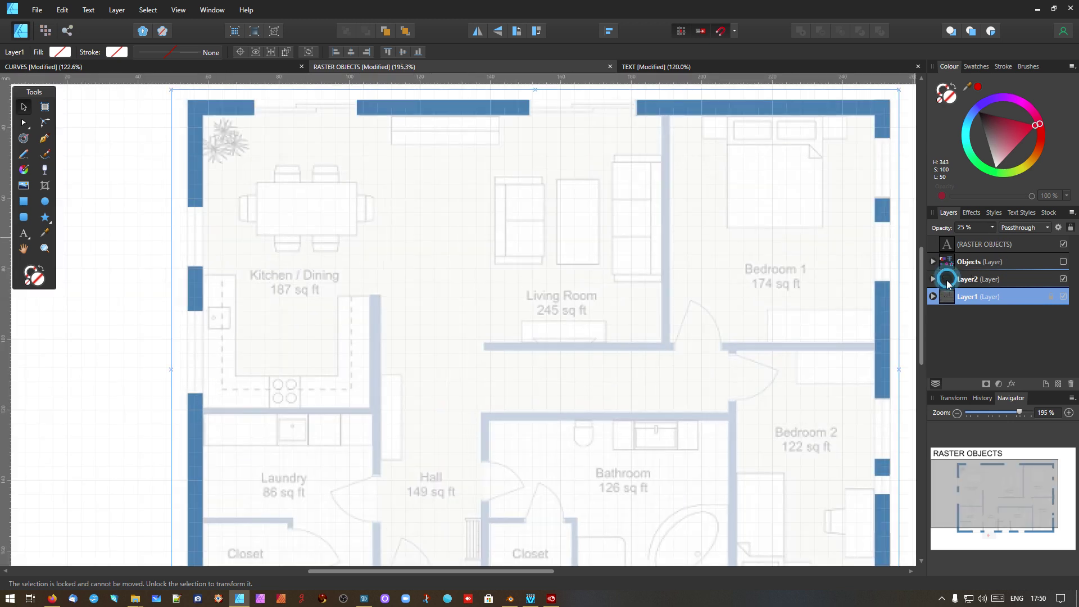
click(981, 280)
Examine the separate blue rectangles that form the outer walls of the floor plan
click(200, 110)
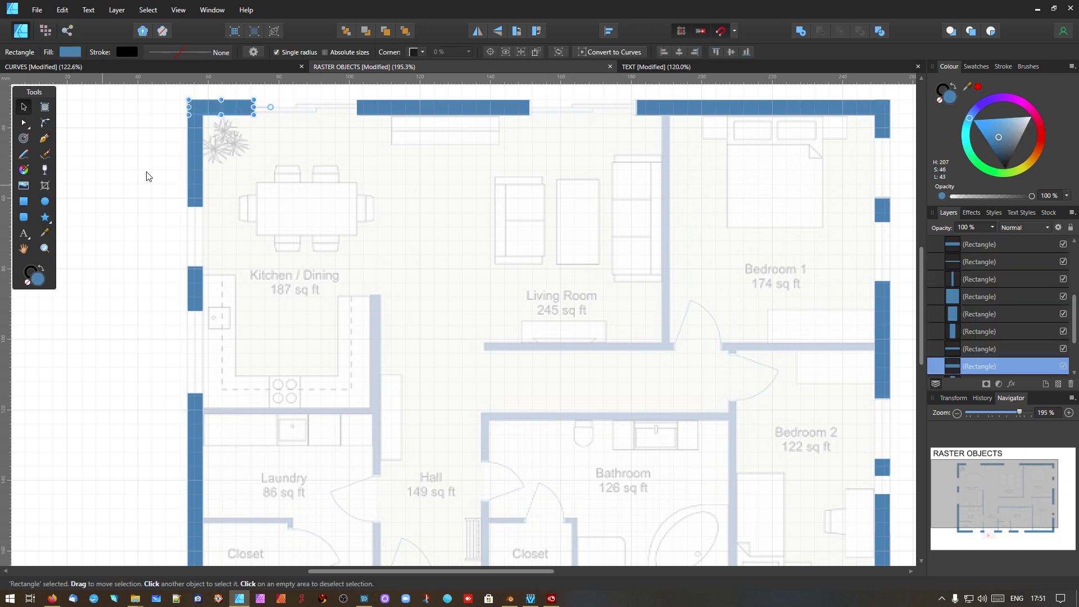
click(196, 143)
click(196, 285)
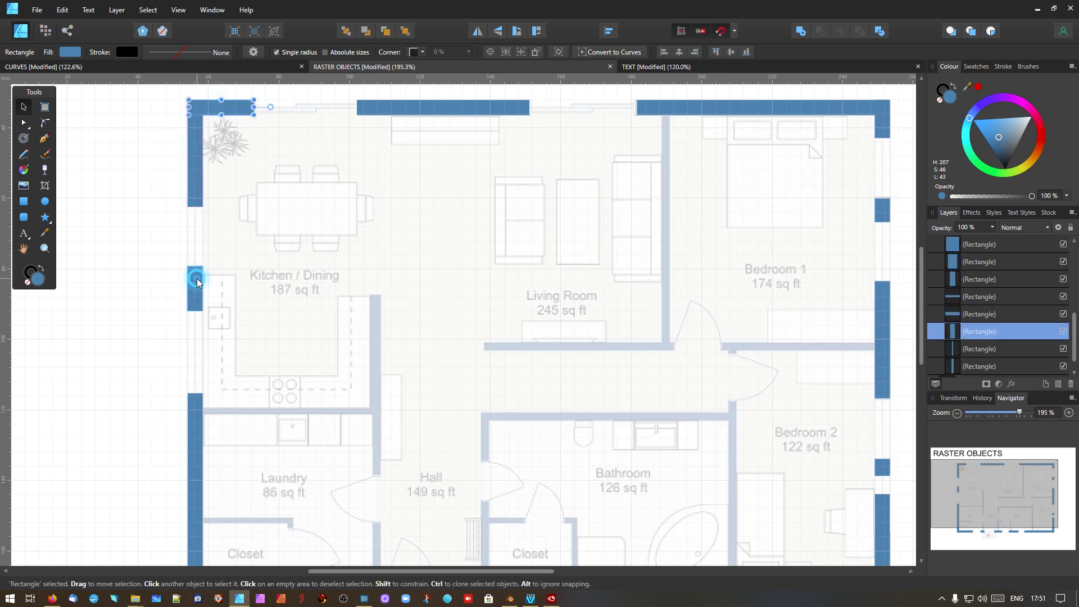
click(196, 416)
click(407, 107)
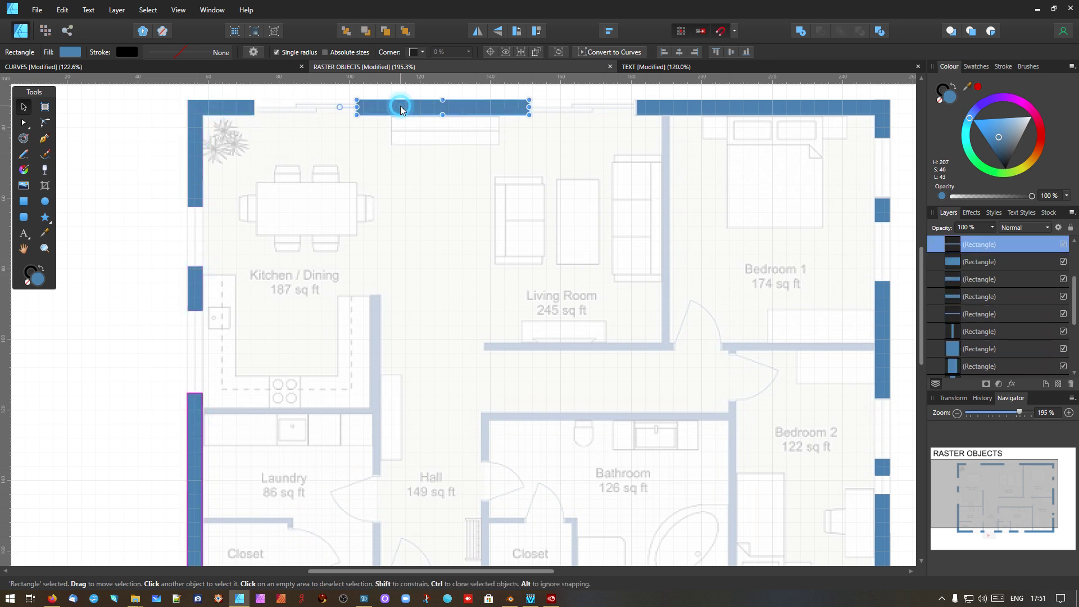
click(680, 109)
click(881, 211)
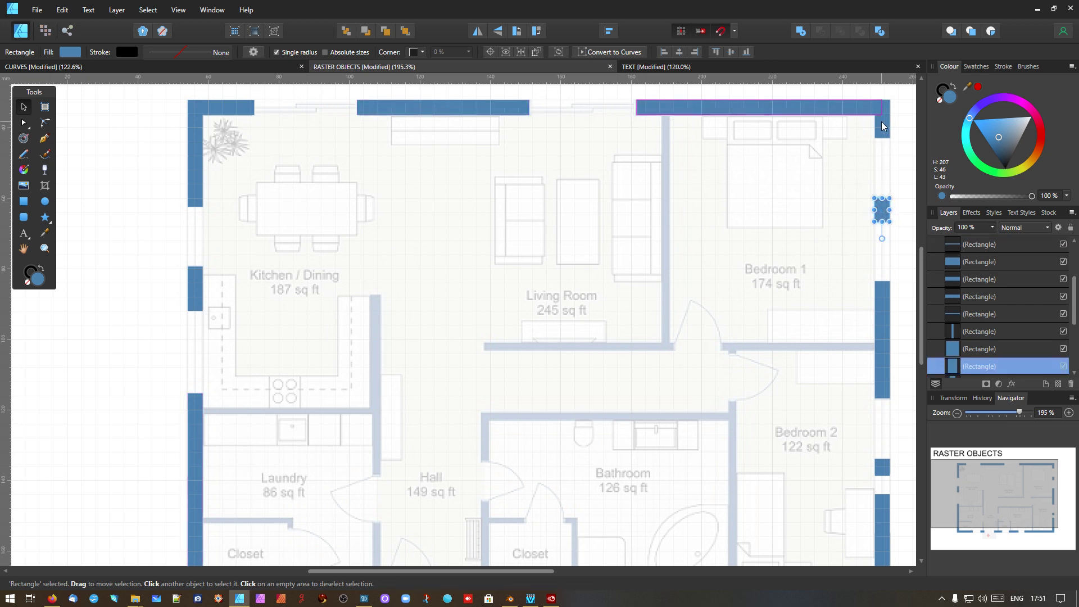
click(881, 315)
ctrl+scroll(648, 378, down, 3)
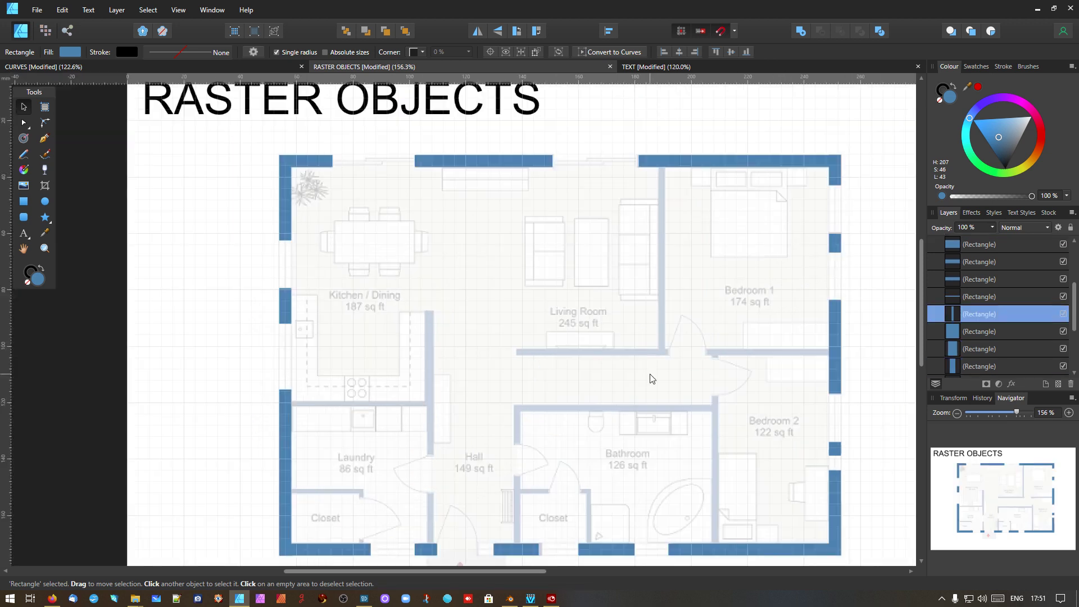
ctrl+scroll(648, 378, up, 3)
middle_drag(614, 361, 568, 320)
ctrl+scroll(571, 315, up, 2)
ctrl+scroll(568, 318, down, 2)
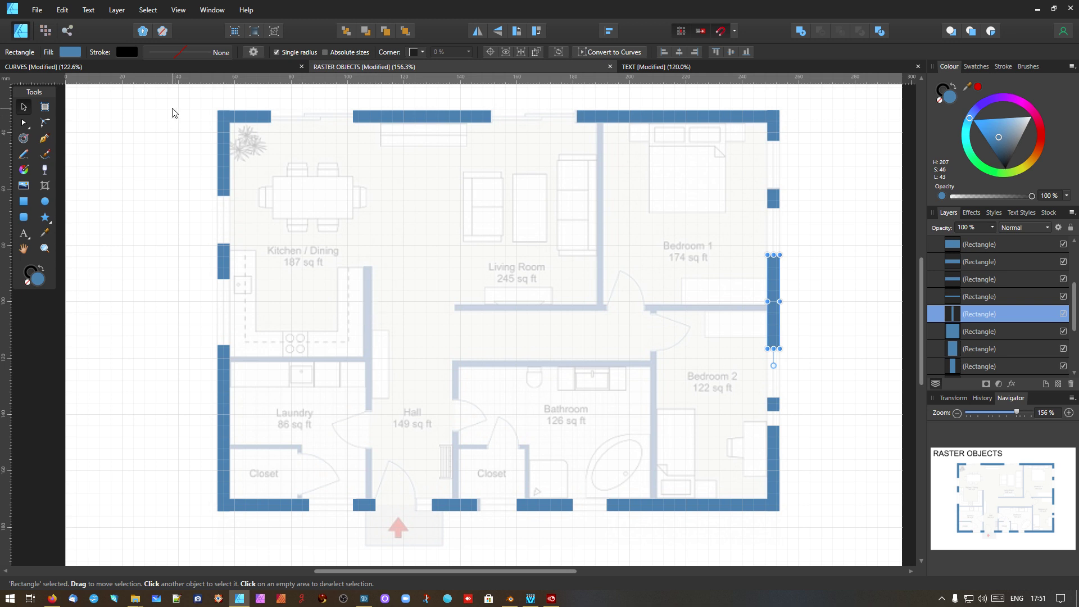
ctrl+scroll(226, 187, down, 1)
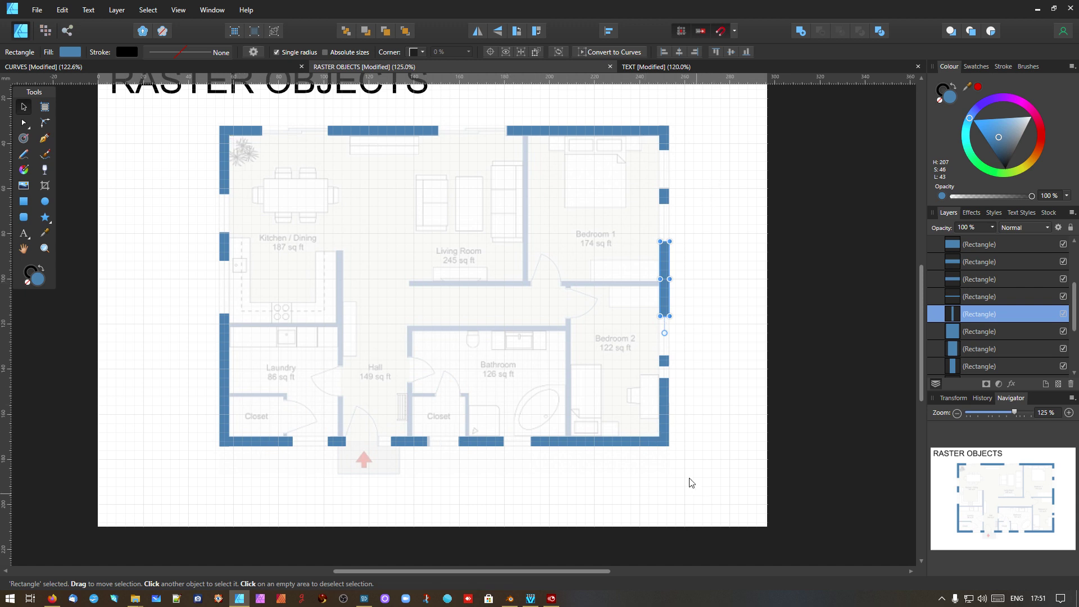
Select all the outer wall rectangles and merge them into a single curves object with the Add operation
click(127, 173)
drag(190, 114, 711, 483)
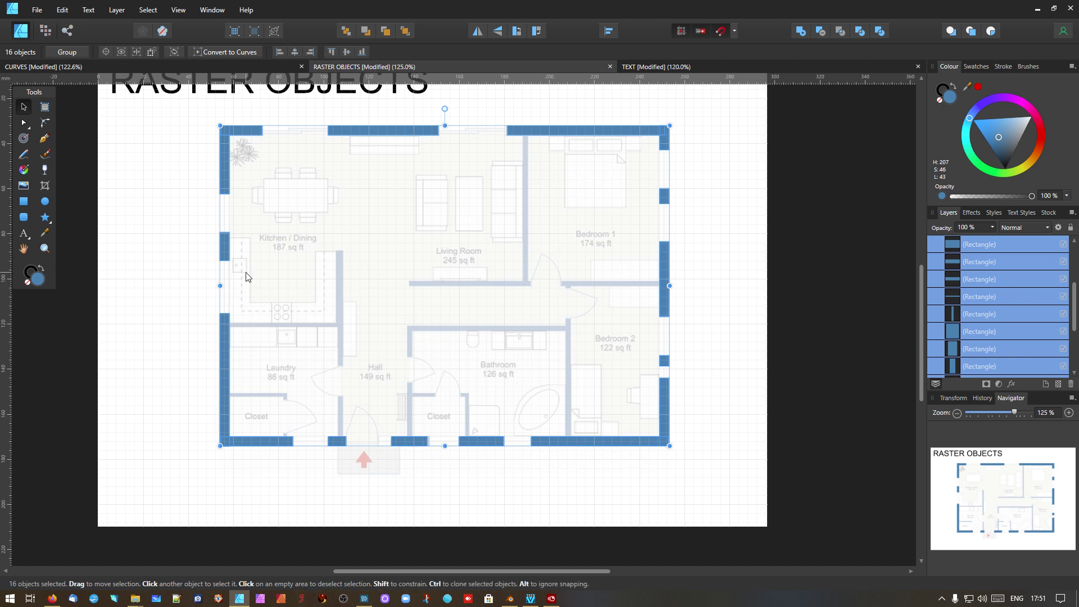
right_click(224, 175)
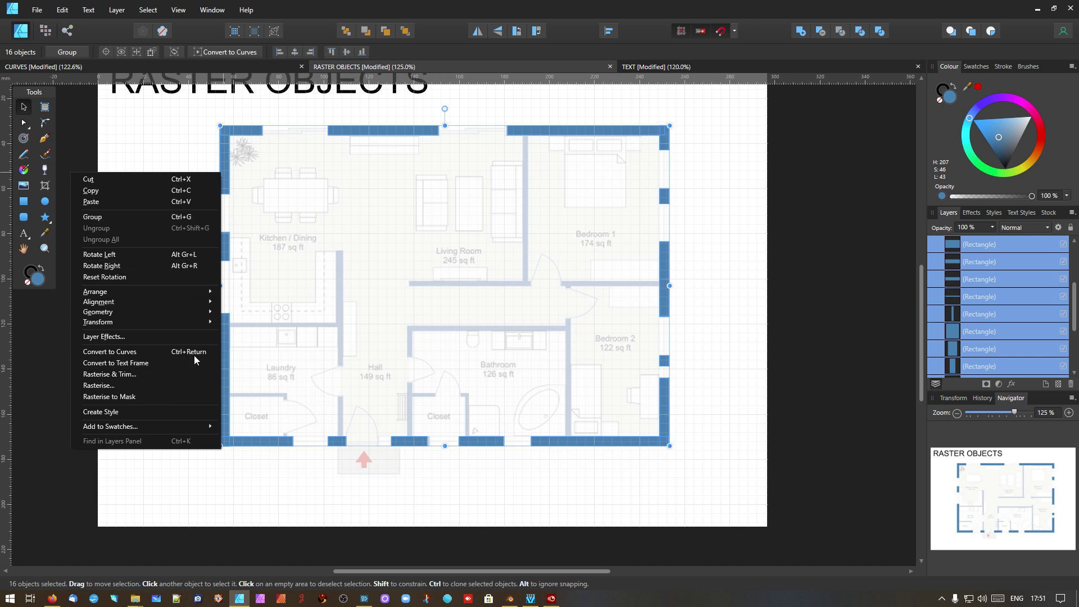
click(772, 36)
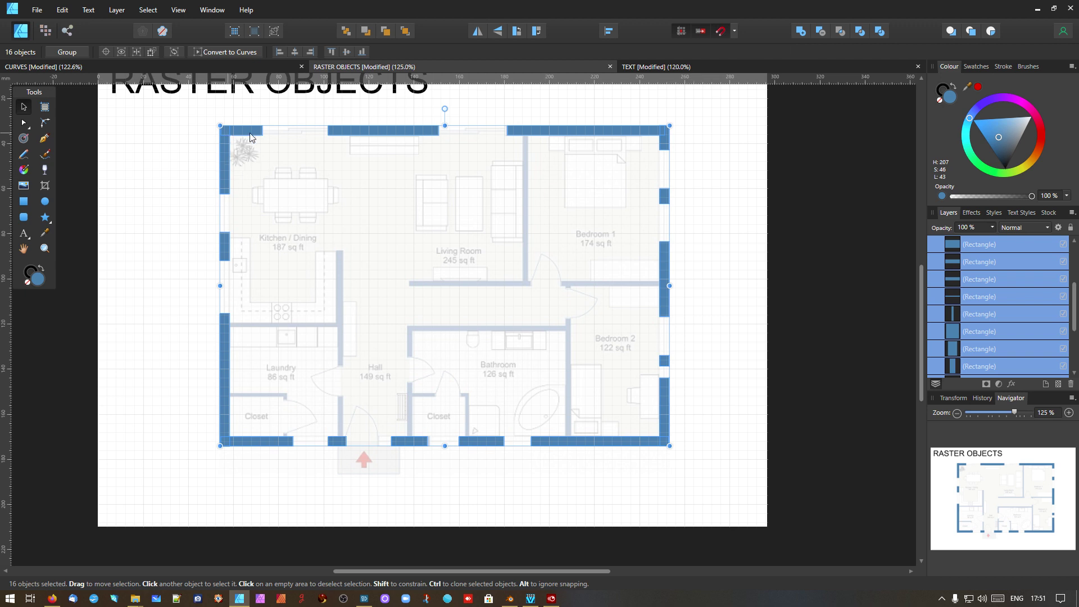
click(801, 31)
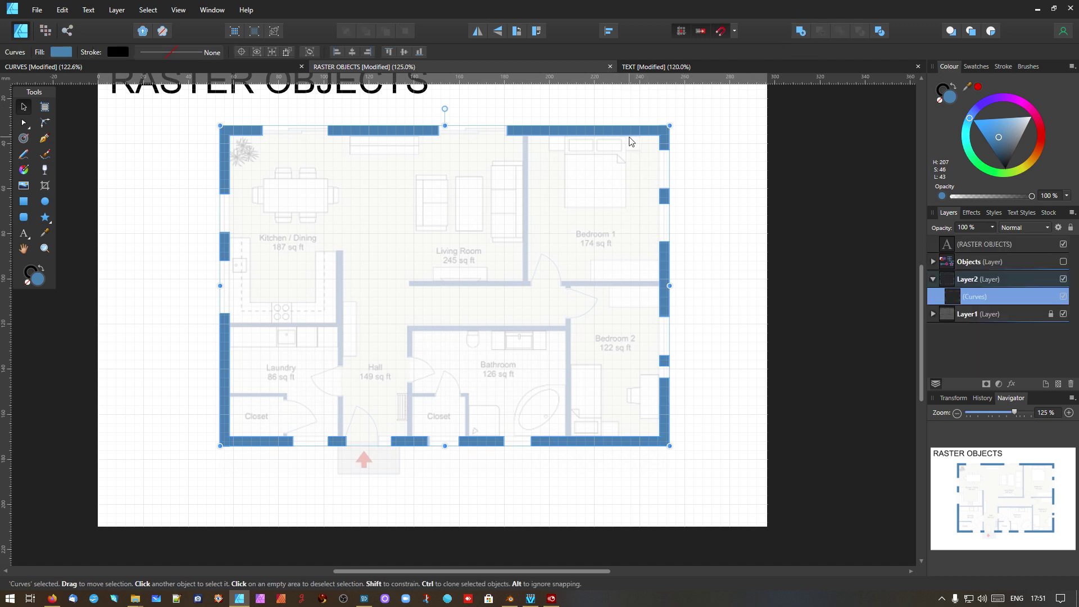
right_click(238, 129)
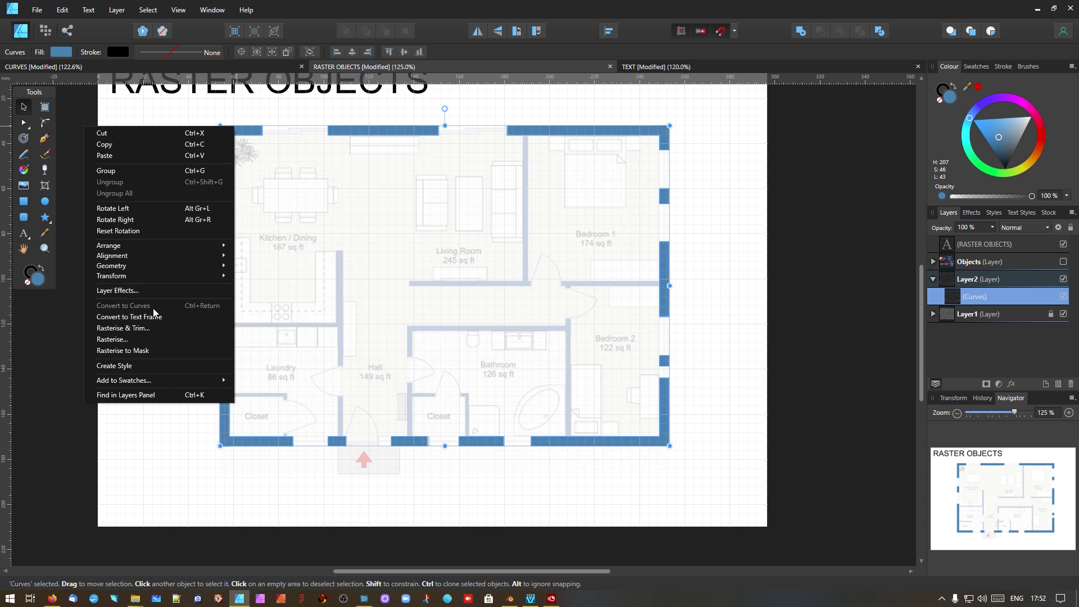
click(270, 181)
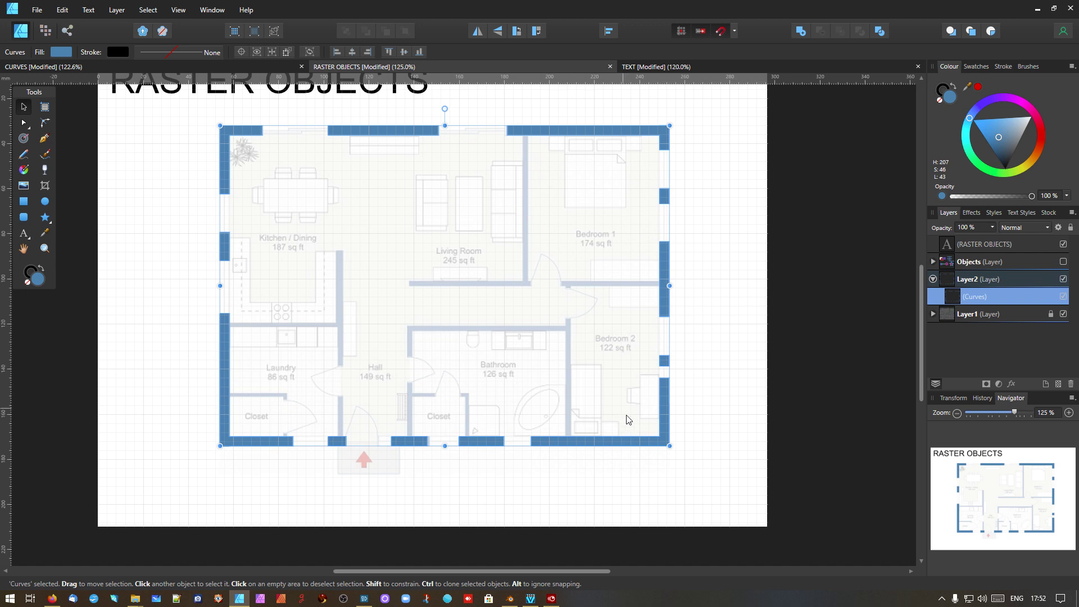
Export the merged outer walls as an SVG of the selection without background, named RASTER OBJECTShouse.svg
click(36, 9)
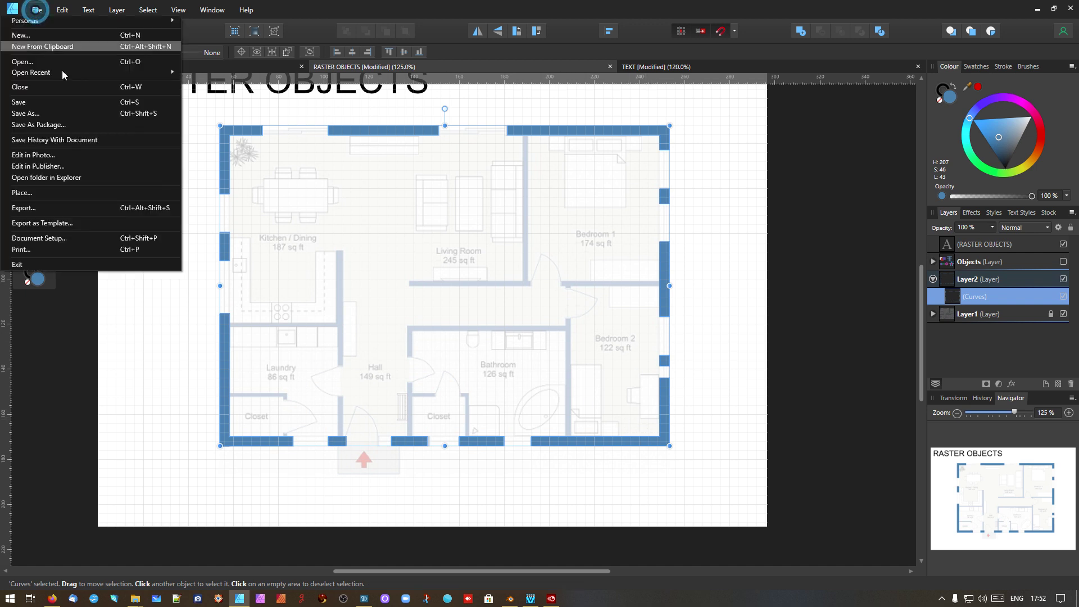
click(74, 211)
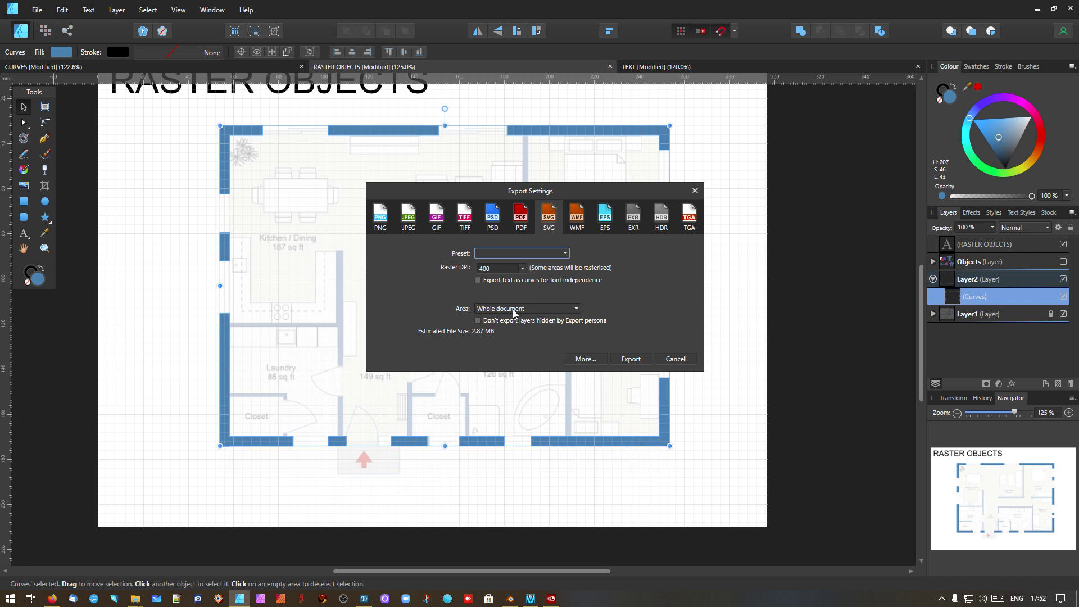
click(536, 309)
click(579, 345)
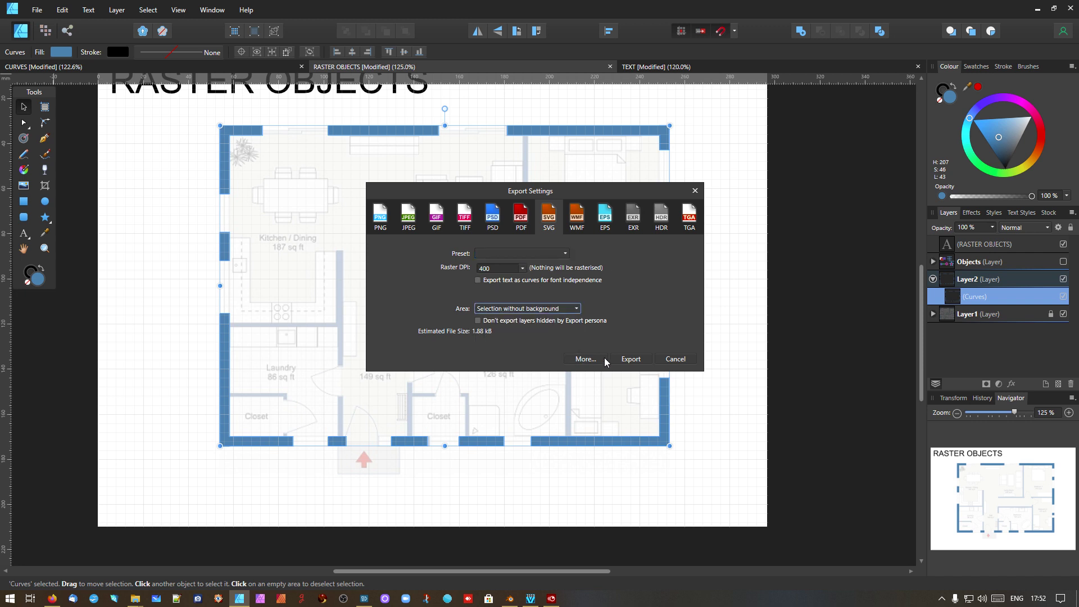
click(630, 360)
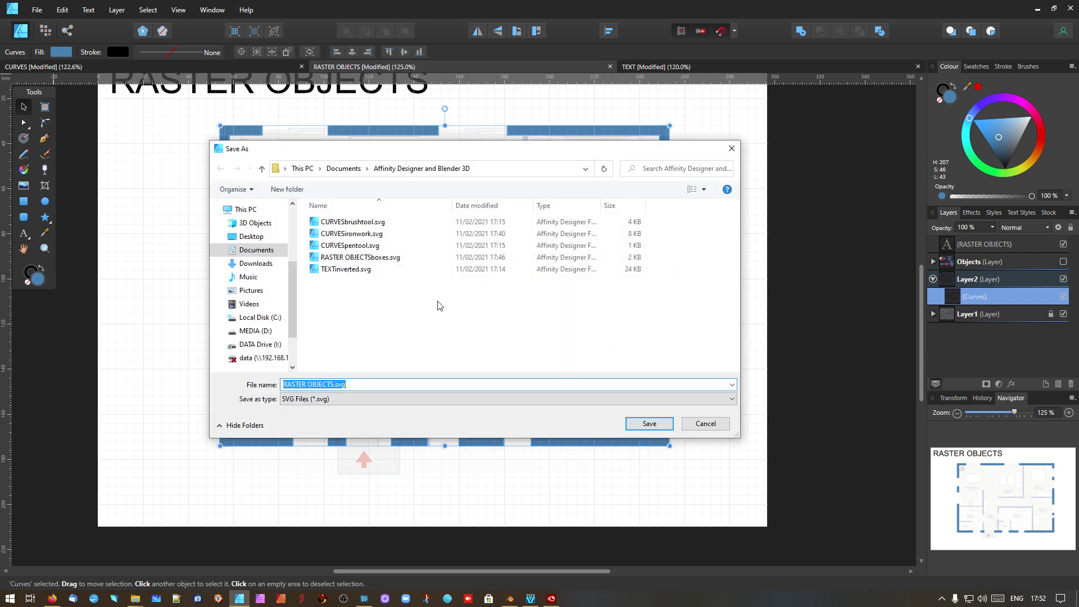
click(333, 385)
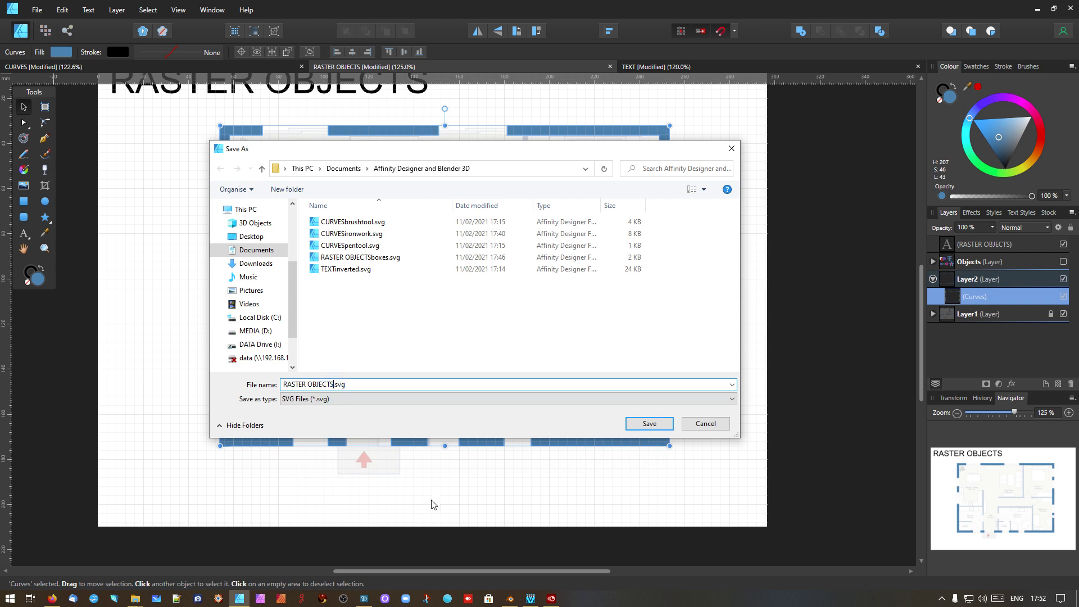
text(house)
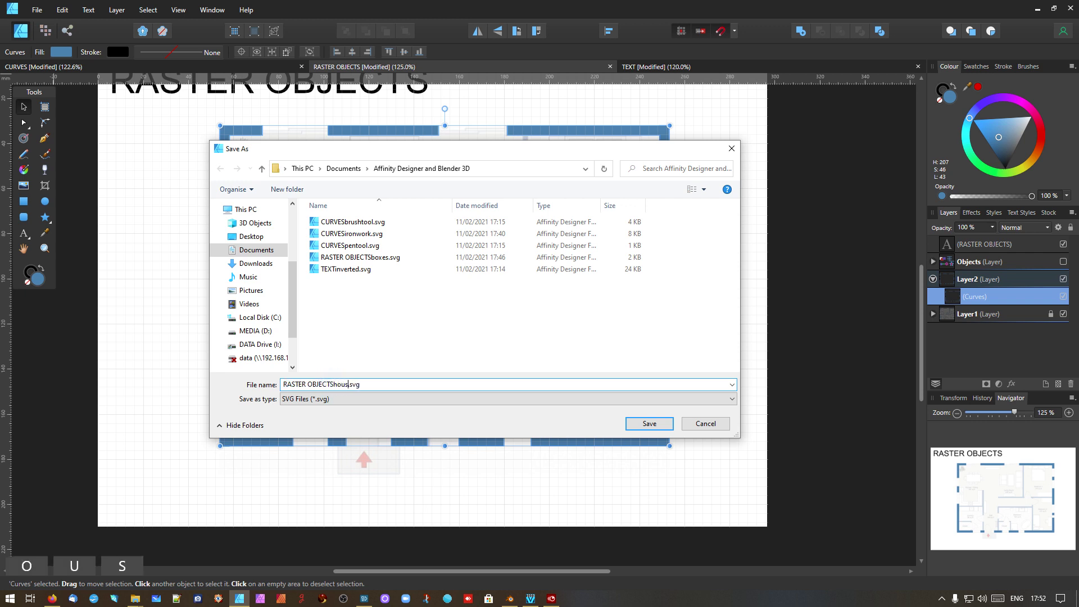
key(Return)
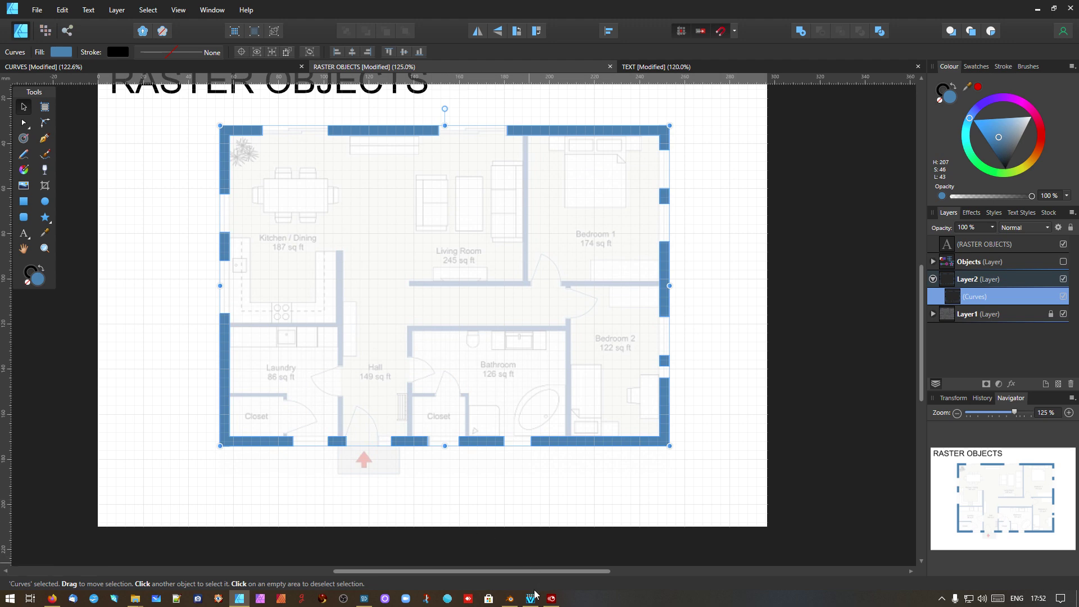
Switch to Blender and import RASTER OBJECTShouse.svg from the Affinity Designer and Blender 3D folder
click(510, 598)
scroll(340, 355, down, 3)
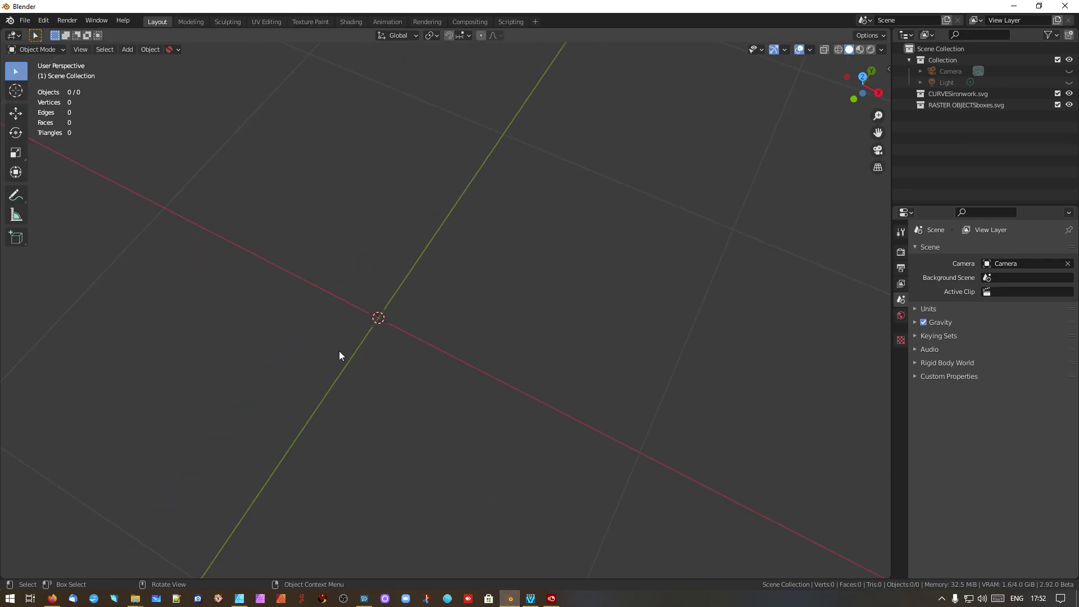
click(25, 21)
mouse_move(49, 185)
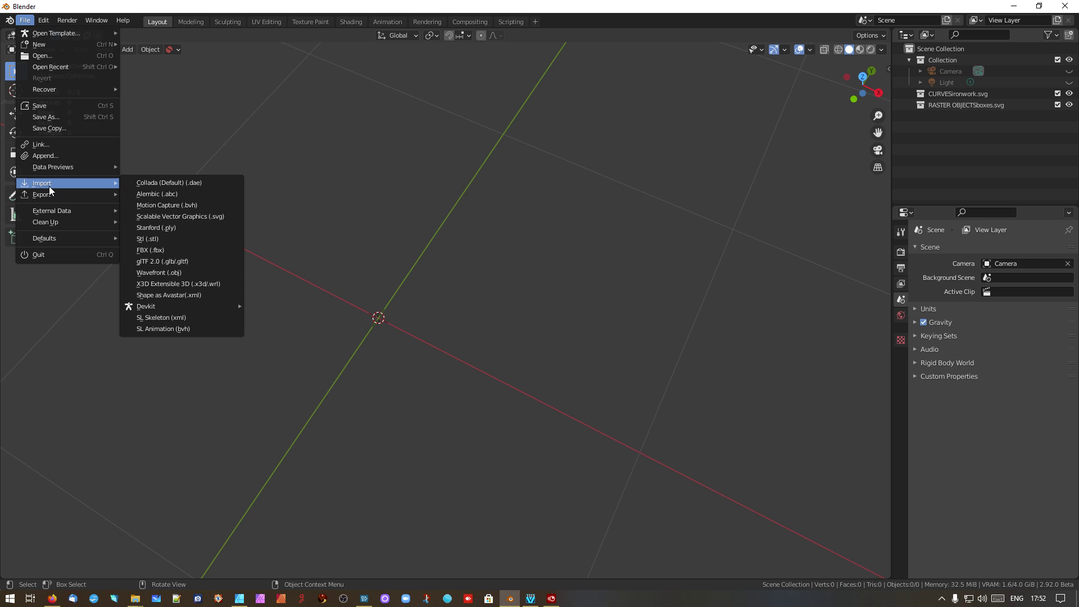
click(169, 217)
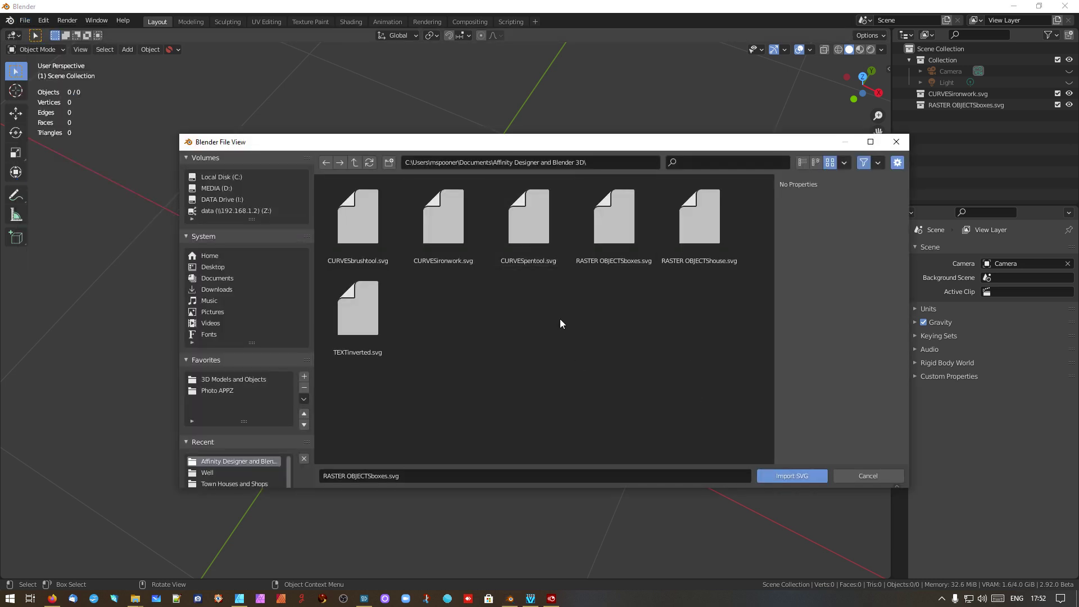
click(724, 218)
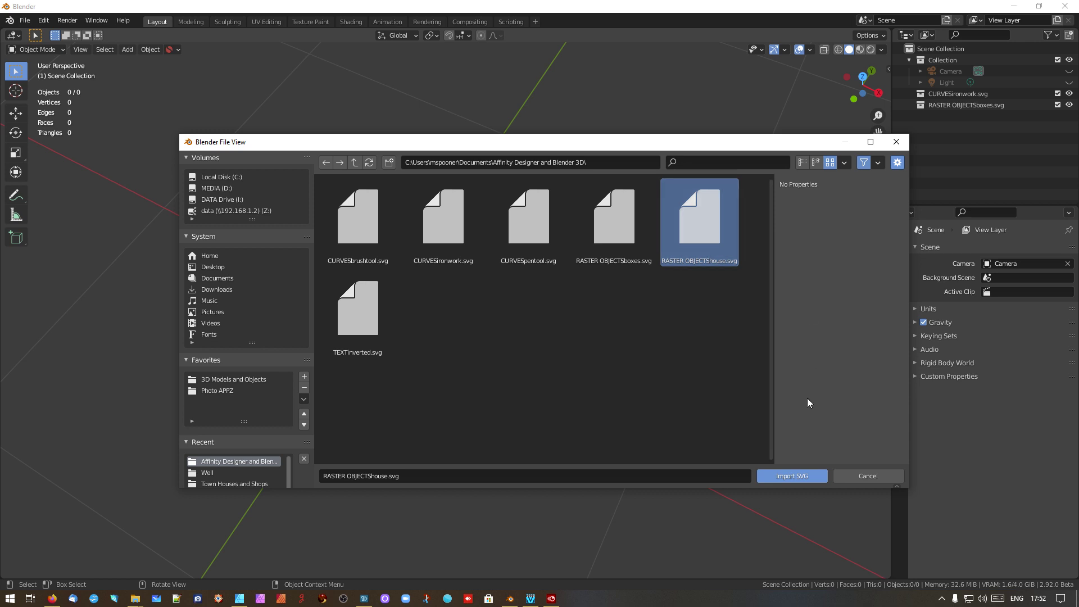
click(807, 476)
scroll(553, 329, up, 5)
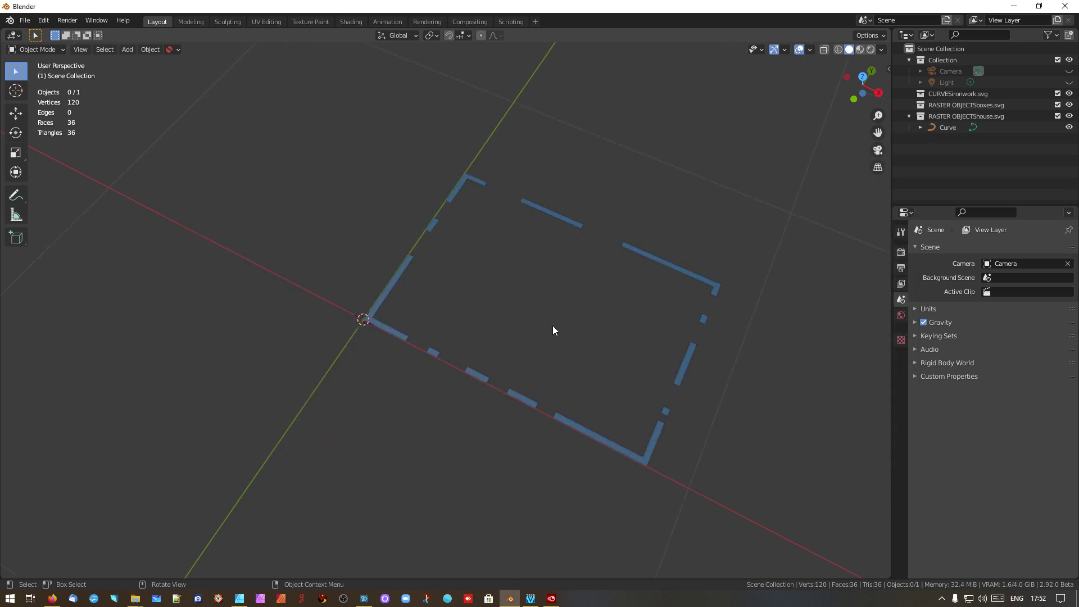
scroll(576, 344, down, 4)
shift+middle_drag(609, 335, 480, 284)
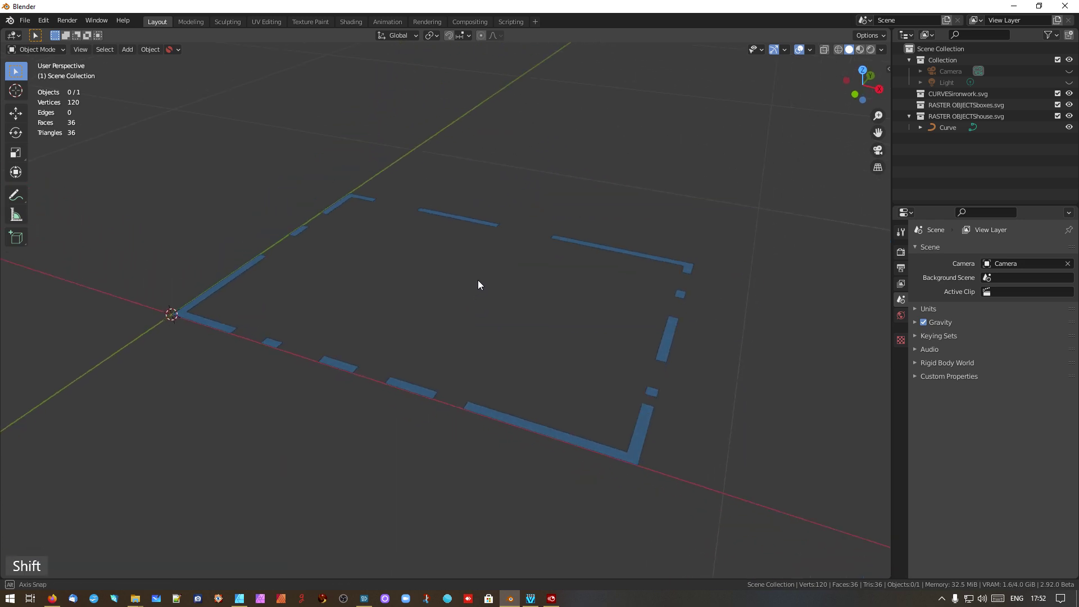
Select the imported house wall curve and scale it up uniformly to more than twice its size
click(513, 419)
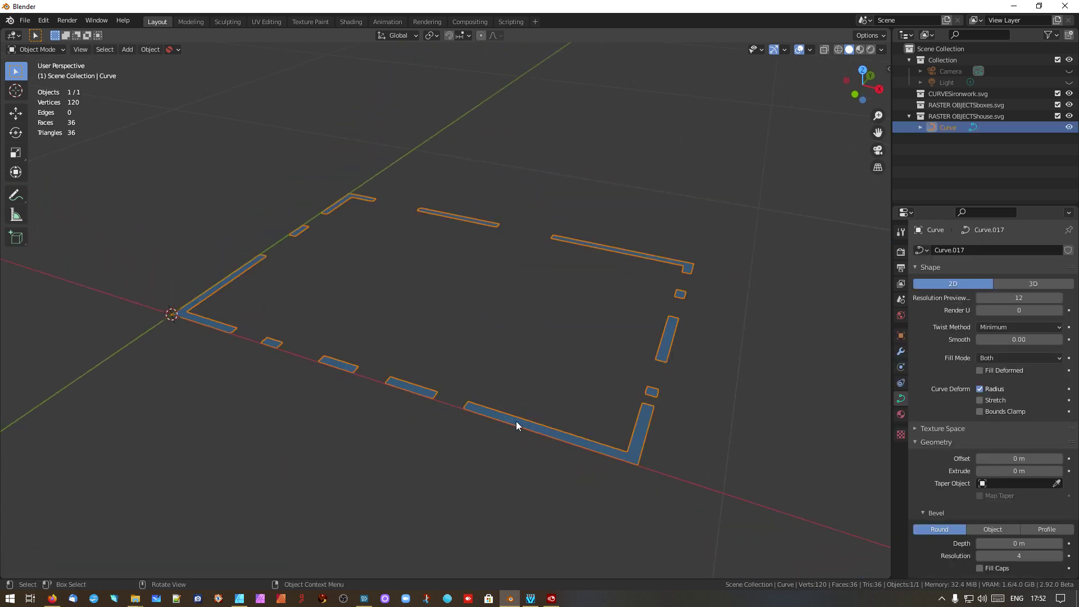
scroll(697, 390, down, 10)
key(s)
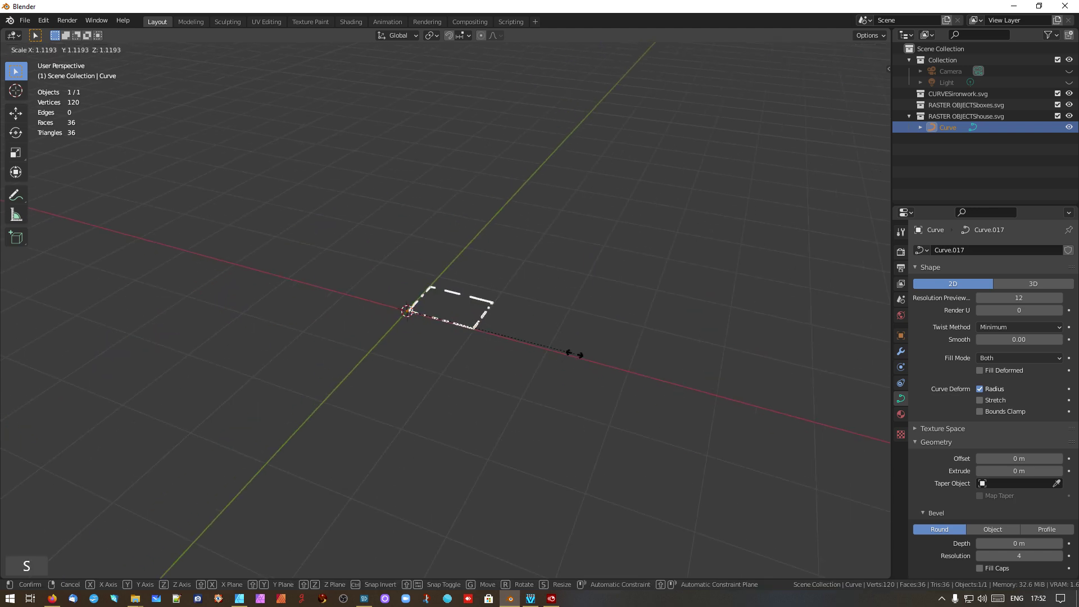
click(910, 444)
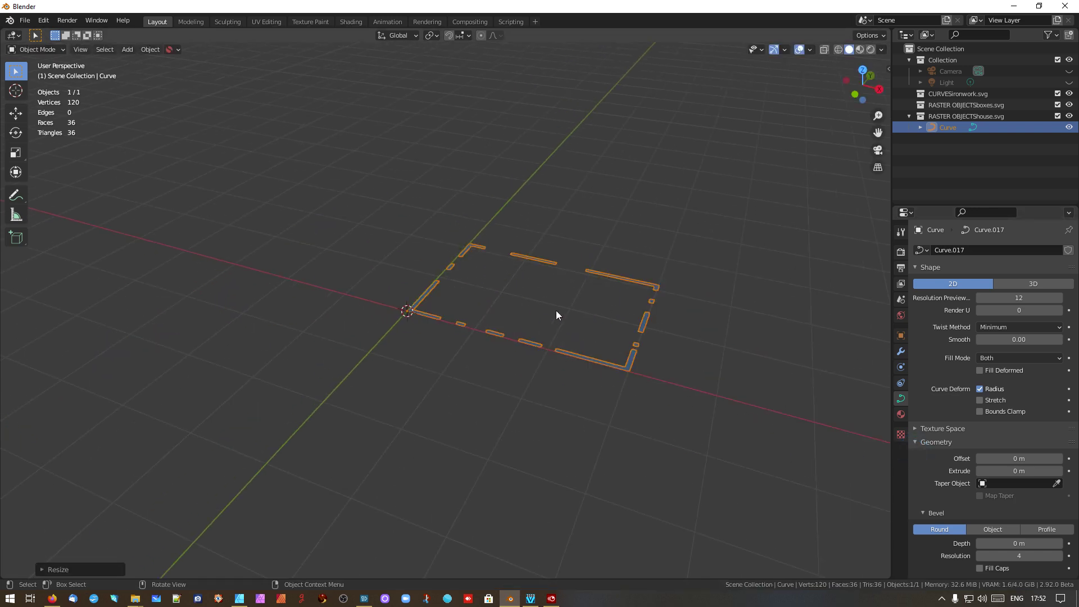
key(s)
key(x)
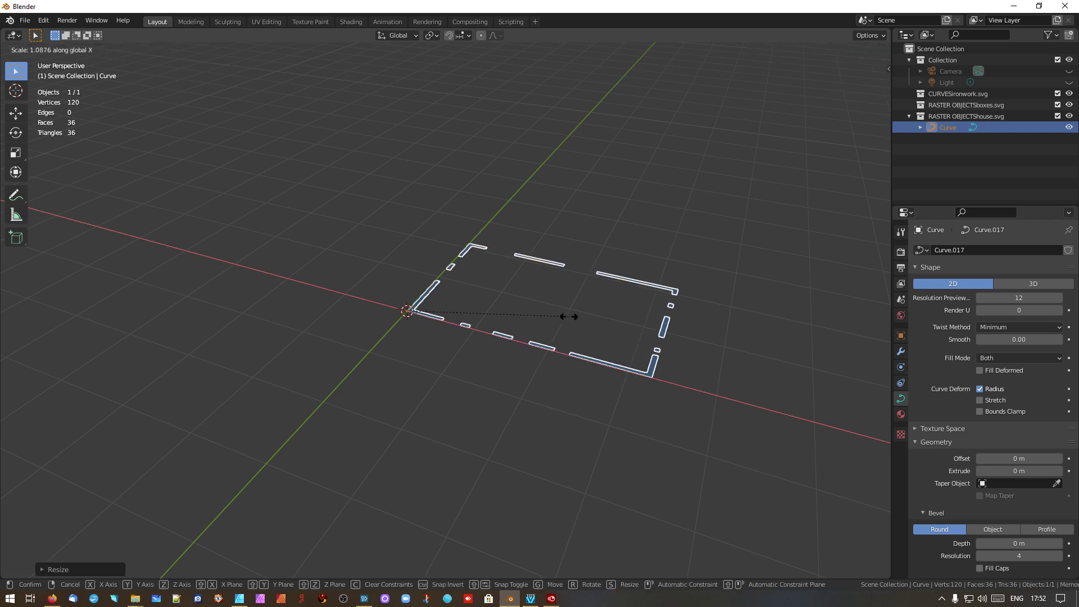
key(Escape)
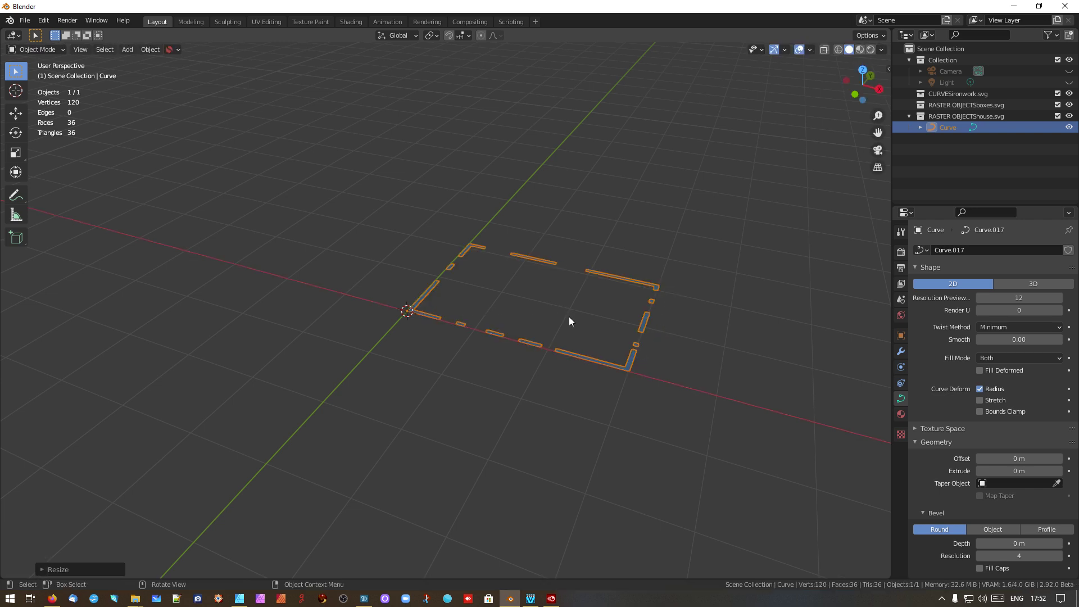
Enlarge the house wall curve uniformly once more
key(s)
click(725, 330)
scroll(771, 315, down, 3)
scroll(754, 310, up, 3)
shift+middle_drag(695, 290, 503, 313)
scroll(505, 317, down, 1)
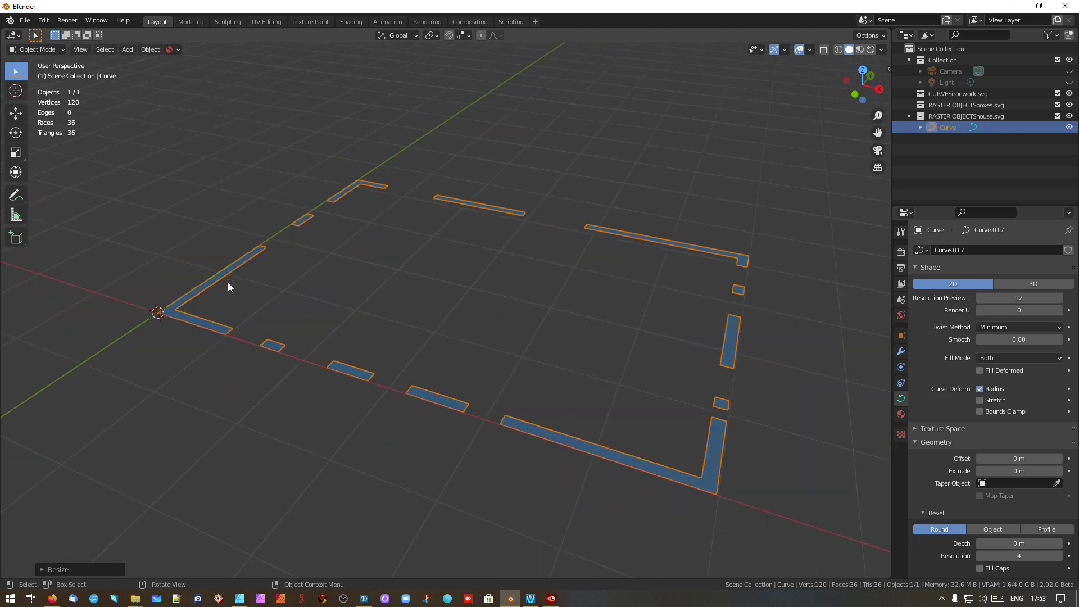
Convert the house wall curve to a mesh
middle_drag(583, 238, 562, 253)
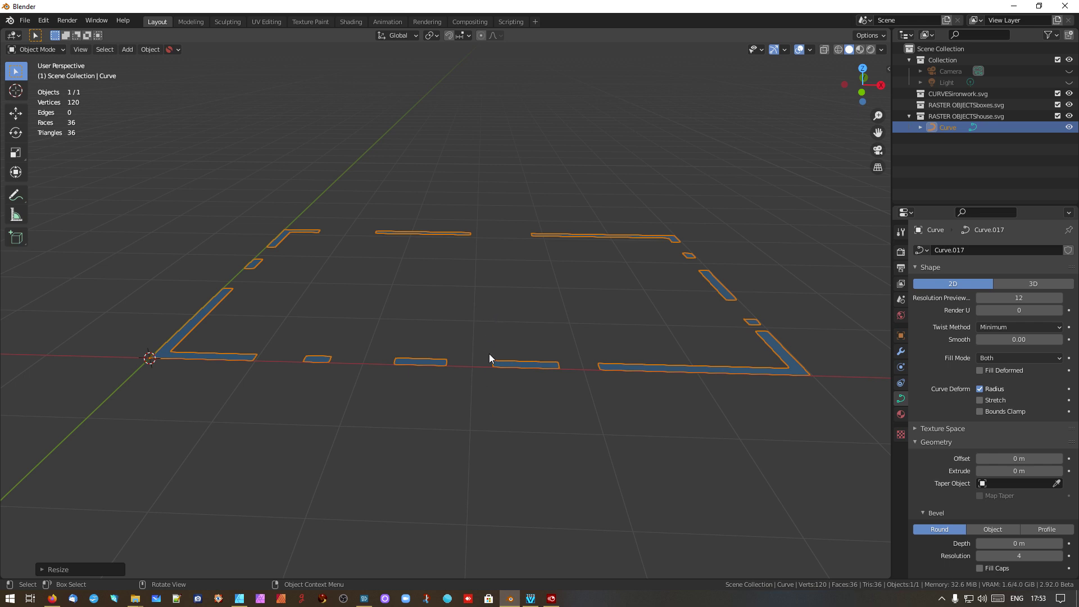
right_click(507, 363)
click(527, 362)
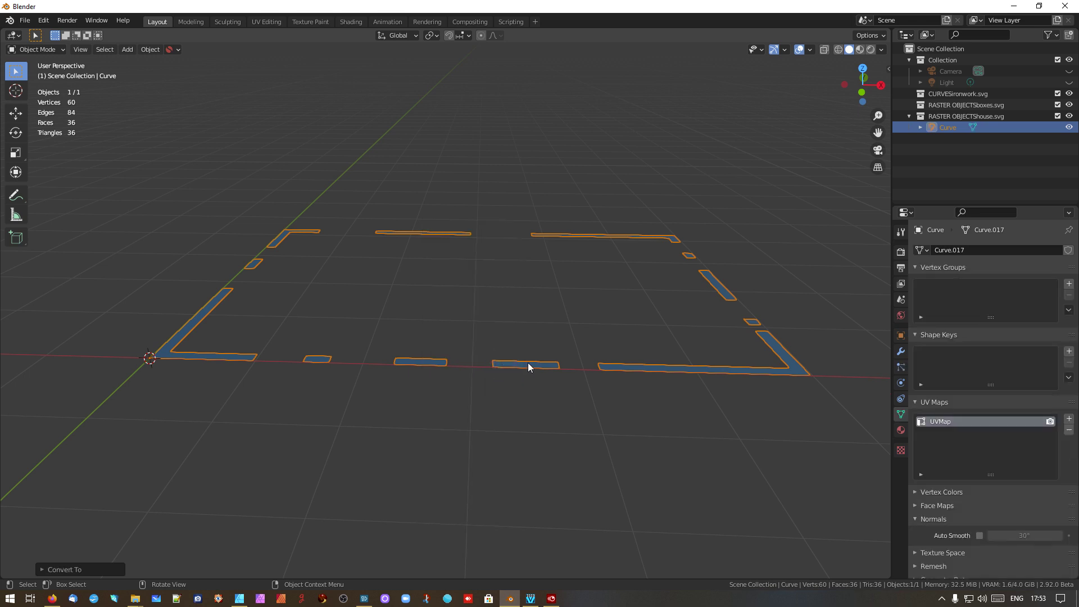
Examine the converted wall mesh in Object Mode and Edit Mode, checking how its flat faces are divided
key(z)
click(590, 275)
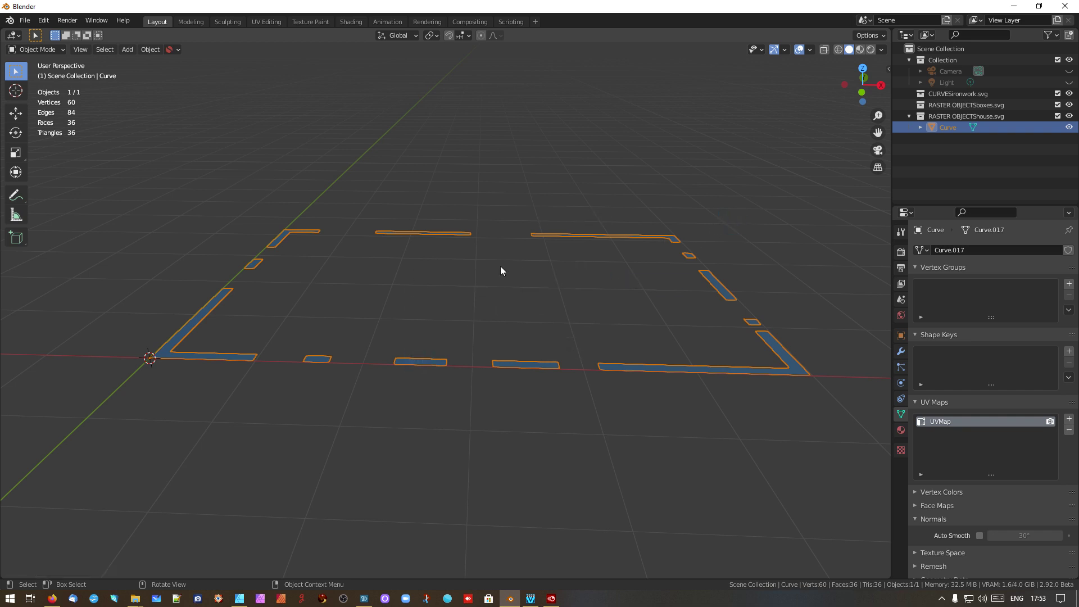
click(848, 421)
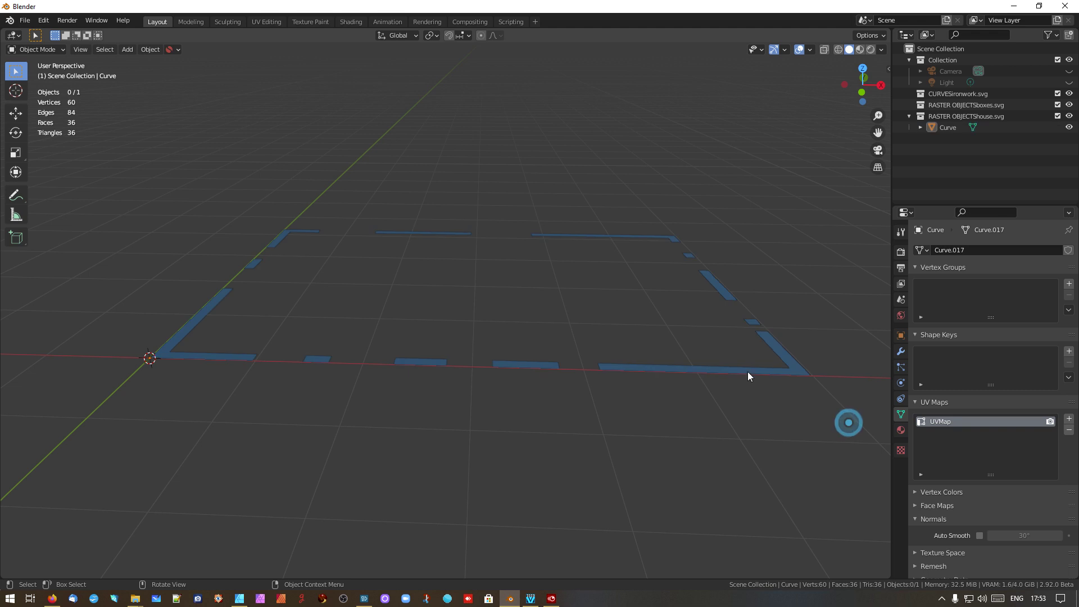
click(707, 373)
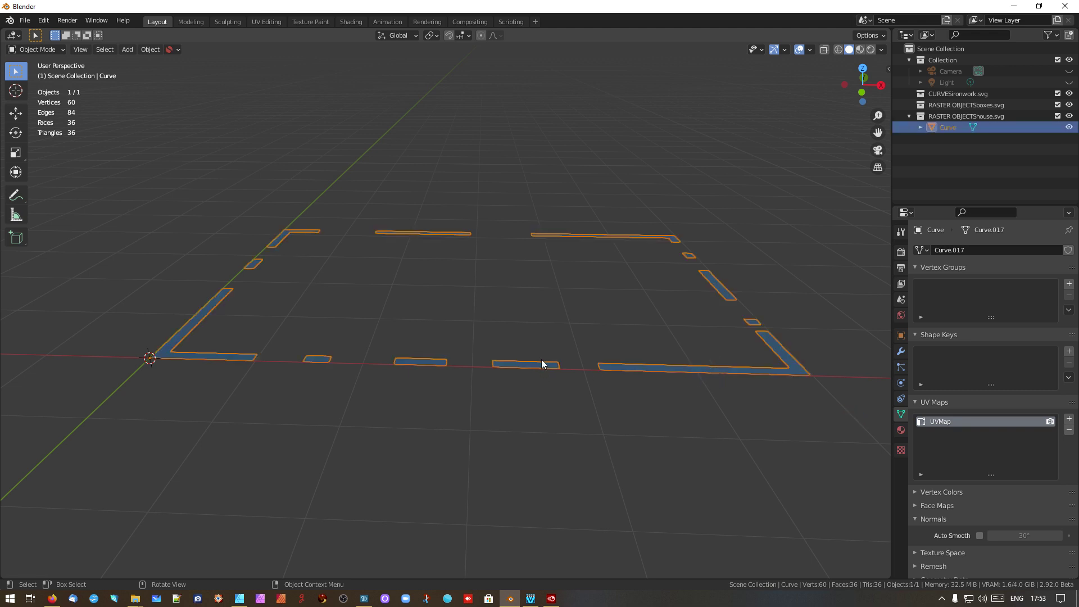
key(z)
click(667, 299)
click(834, 426)
click(782, 371)
key(Tab)
scroll(739, 369, up, 4)
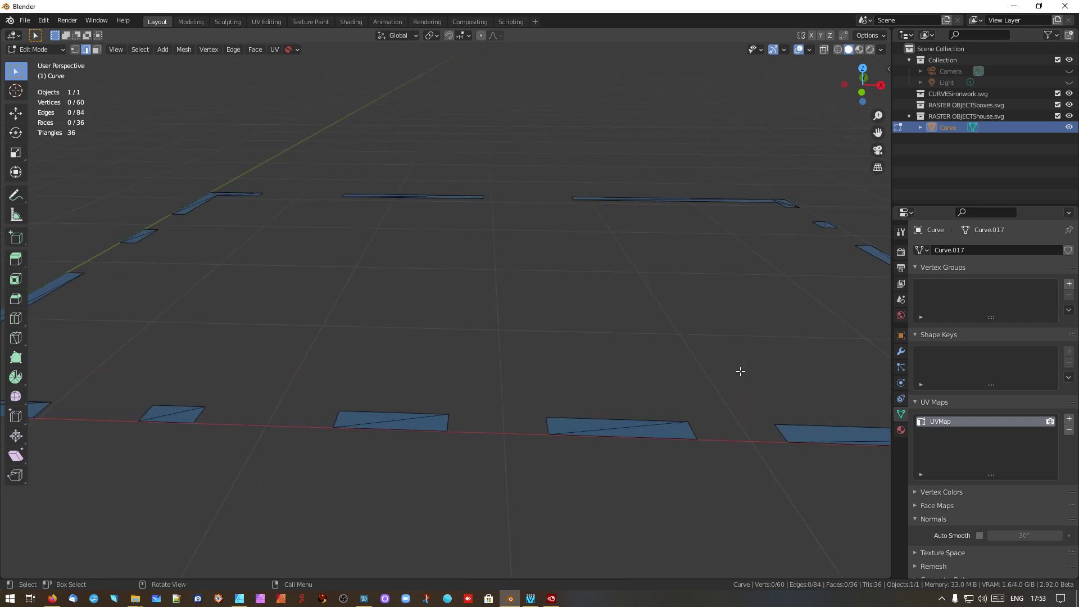
scroll(740, 371, down, 4)
key(Tab)
click(583, 380)
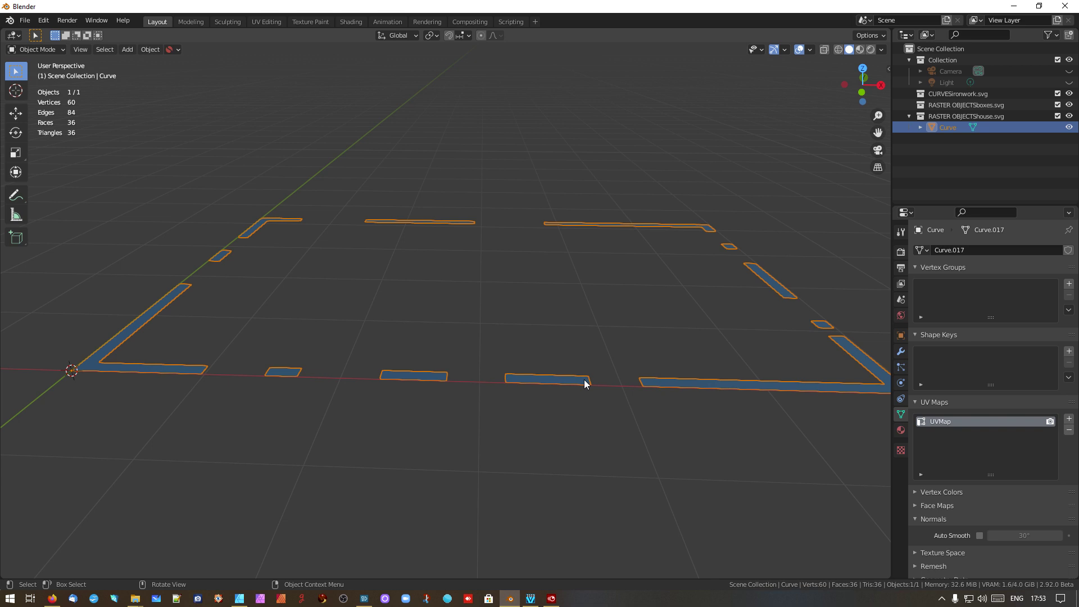
Extrude all faces of the wall mesh upward along the global Z axis in Edit Mode and clear the selection
key(Tab)
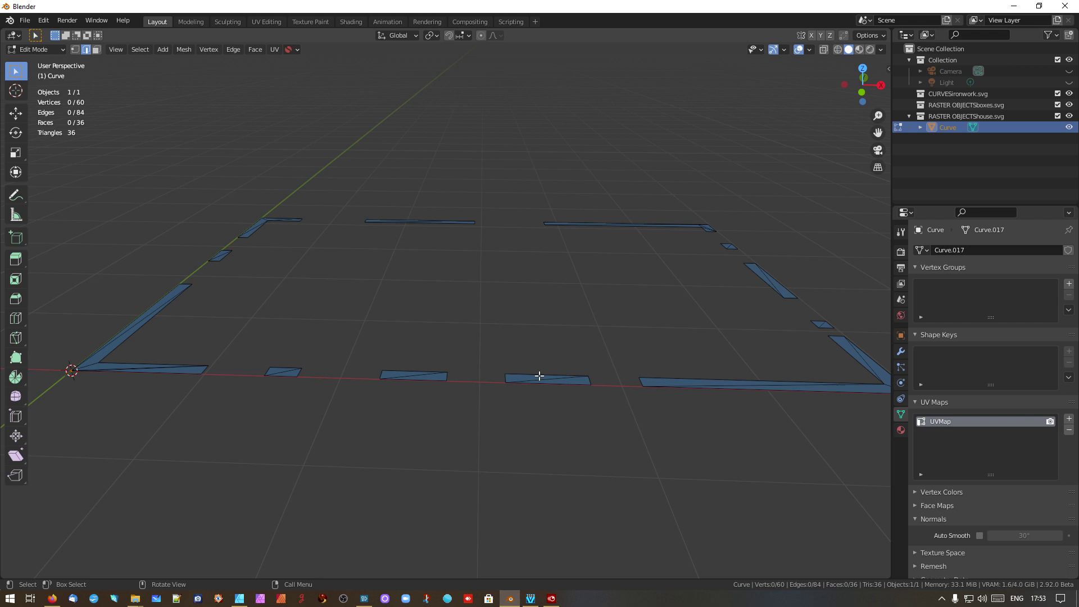
key(a)
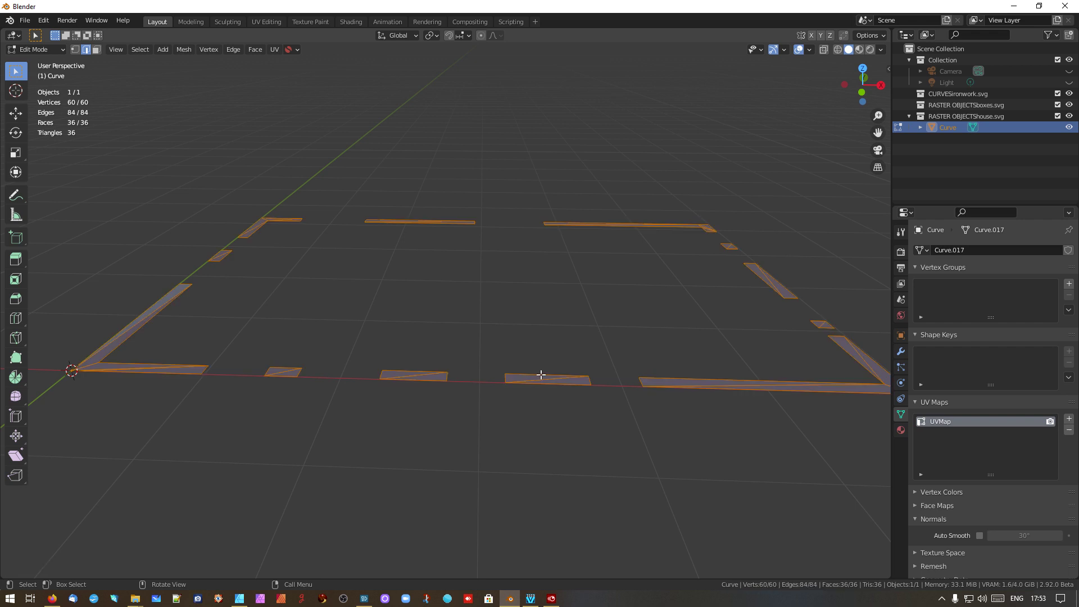
key(e)
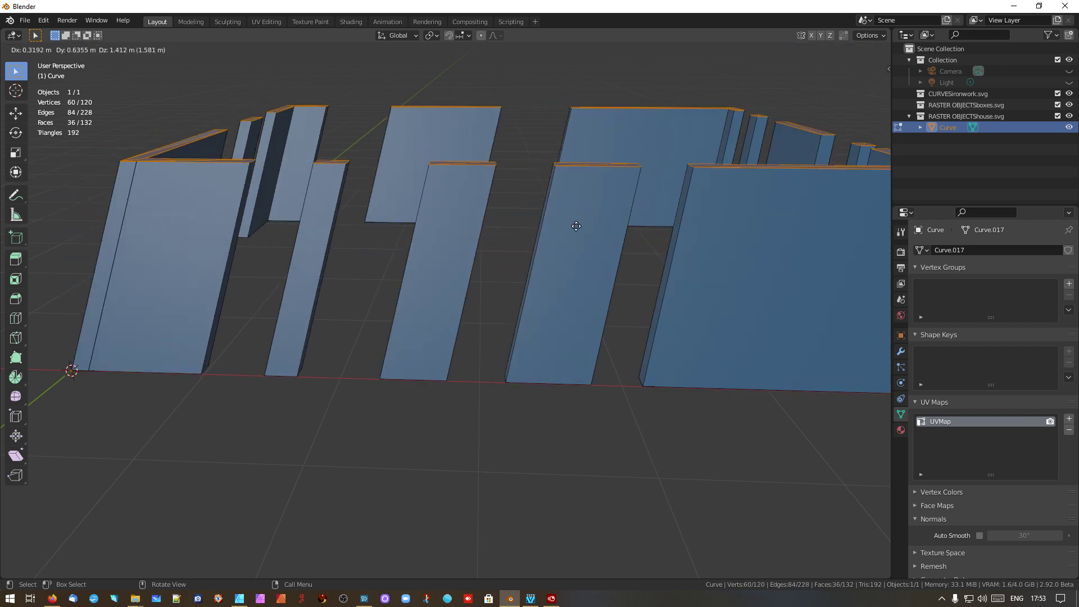
key(z)
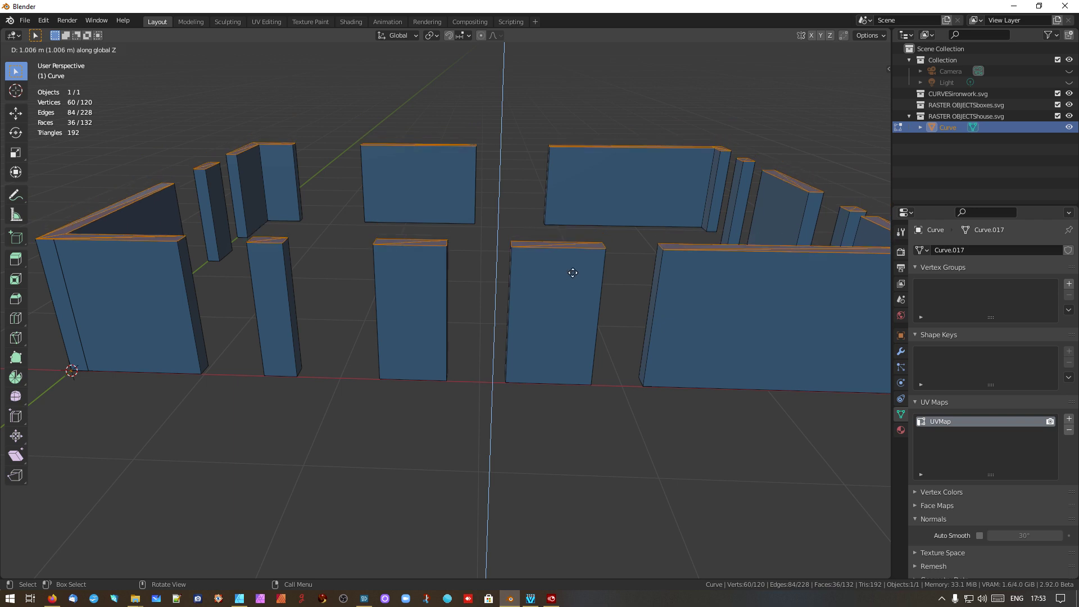
click(566, 224)
mouse_move(558, 270)
middle_down()
mouse_move(506, 241)
mouse_move(591, 233)
mouse_move(628, 245)
mouse_move(568, 234)
mouse_move(565, 288)
middle_up()
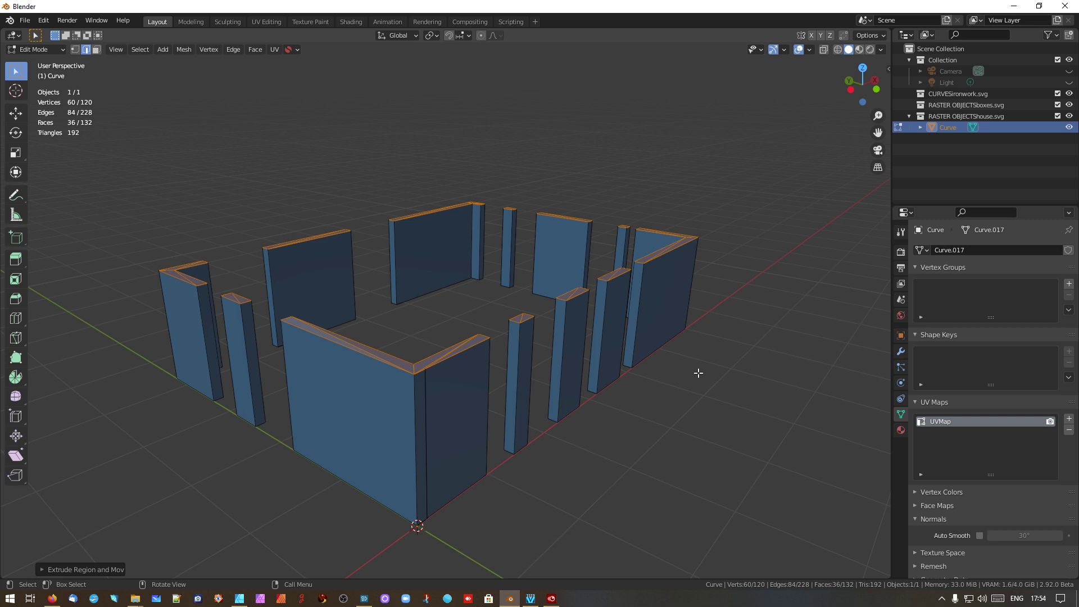
middle_drag(525, 336, 453, 346)
click(807, 270)
Return to Object Mode and delete the extruded house walls from the scene
scroll(739, 350, up, 5)
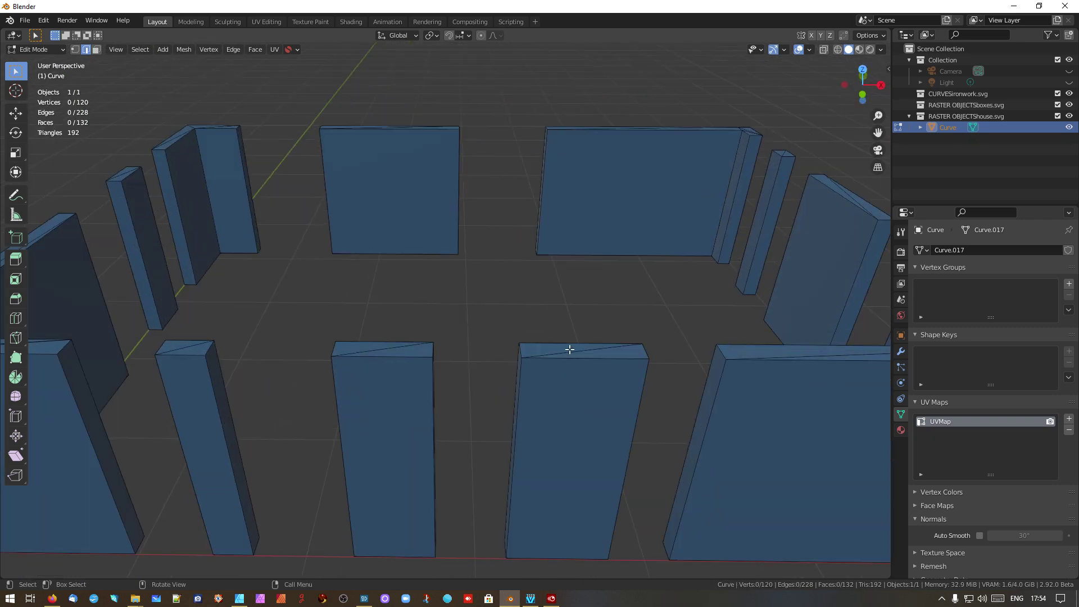
scroll(487, 298, down, 5)
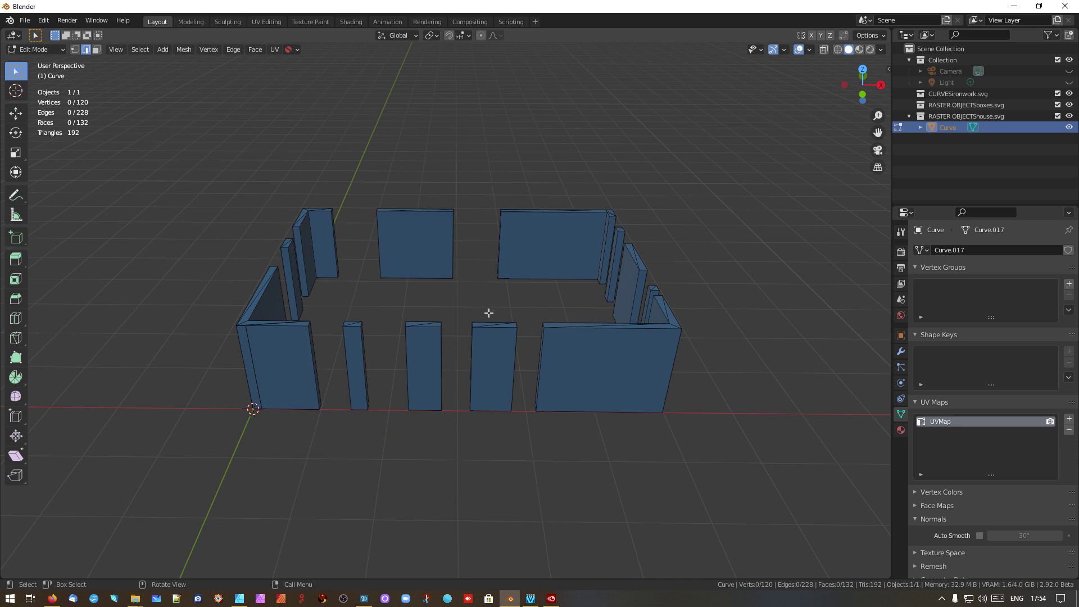
key(Tab)
key(Delete)
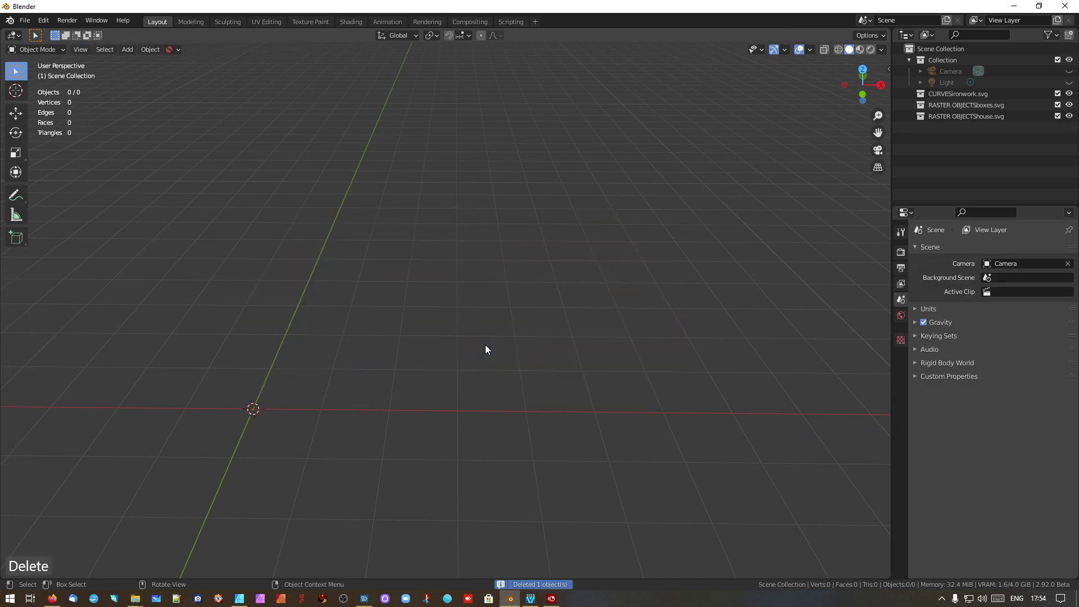
shift+middle_drag(327, 397, 515, 289)
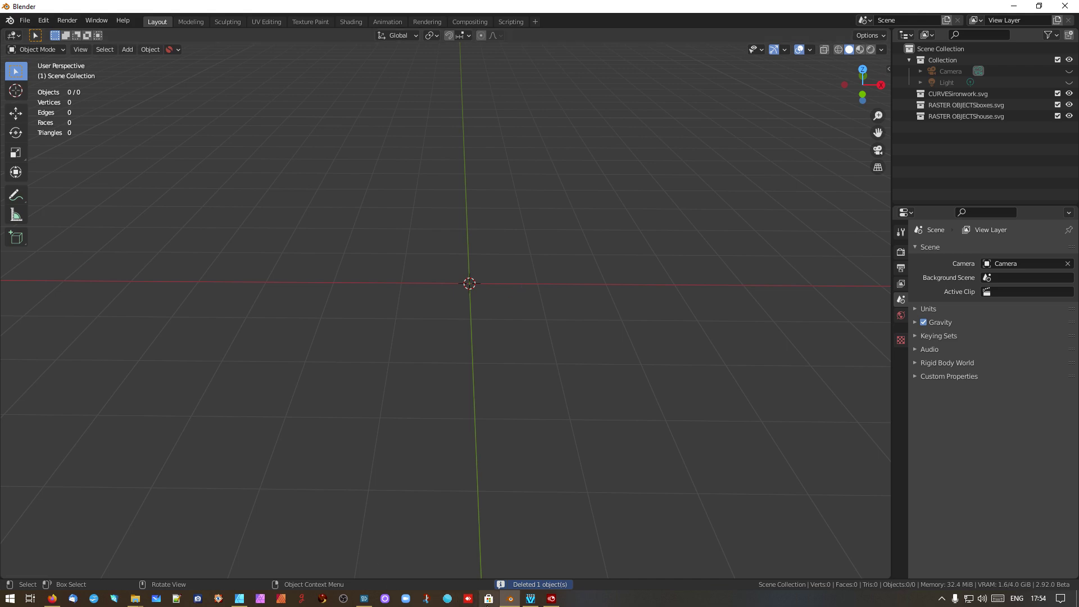
Switch to Affinity Designer and save the RASTER OBJECTS document
click(240, 599)
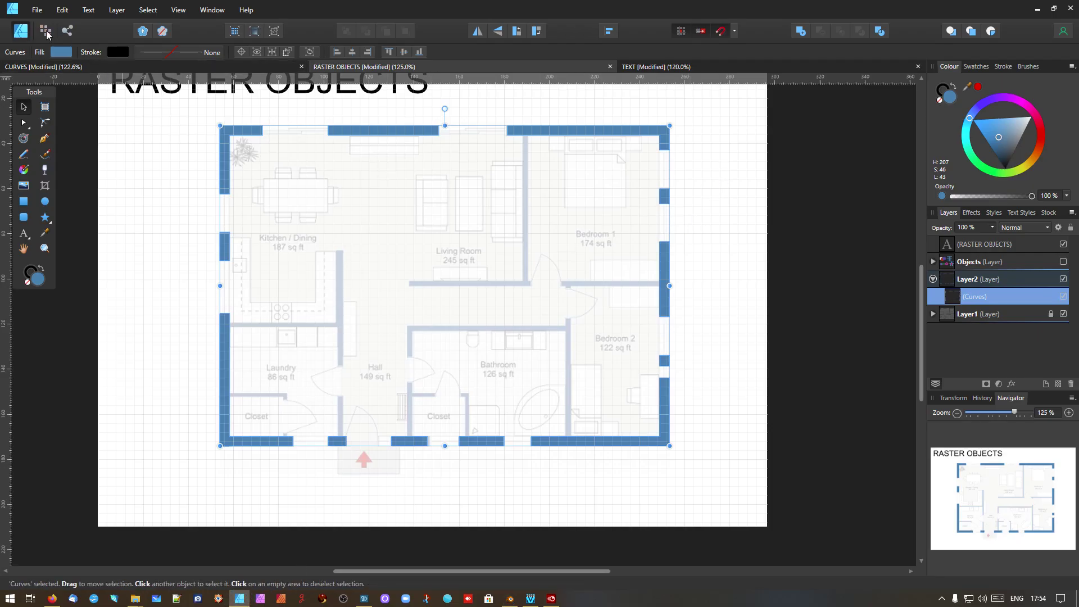
click(35, 10)
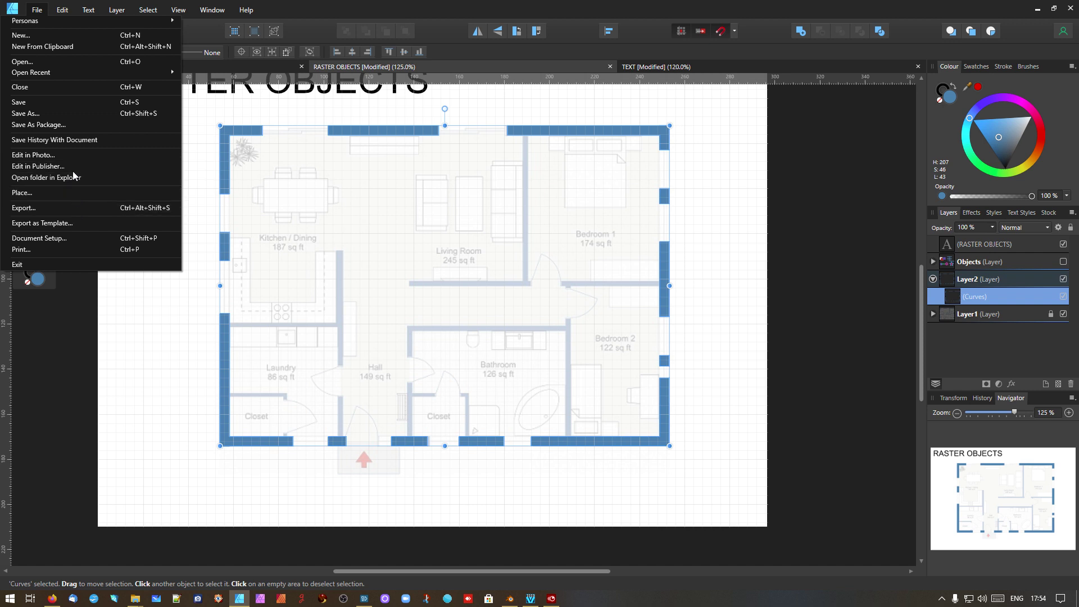
click(72, 102)
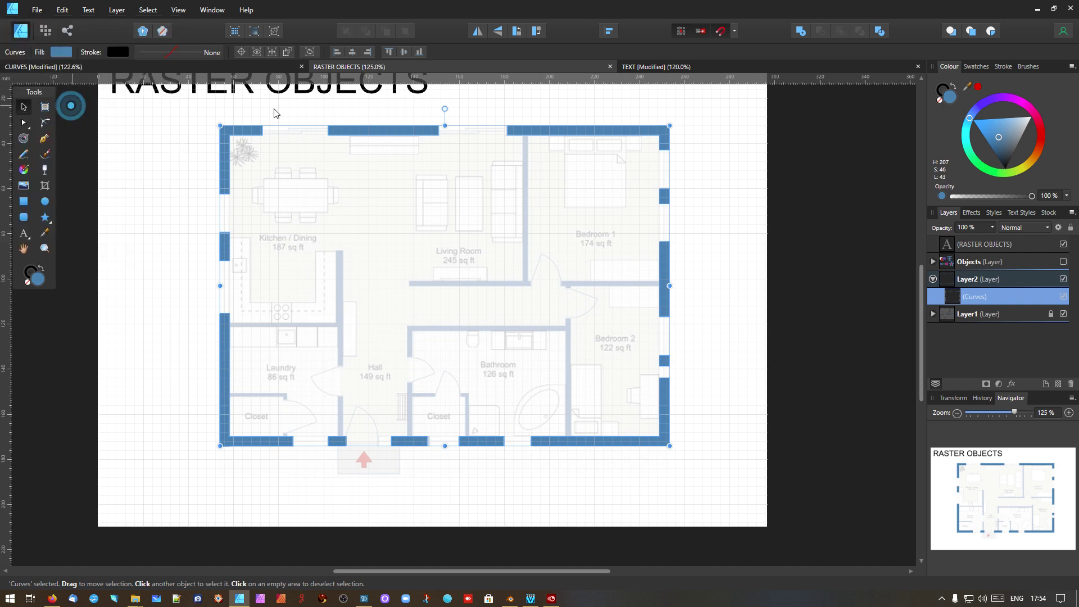
In the TEXT document, convert the "This is a line of TEXT" object to curves
click(686, 67)
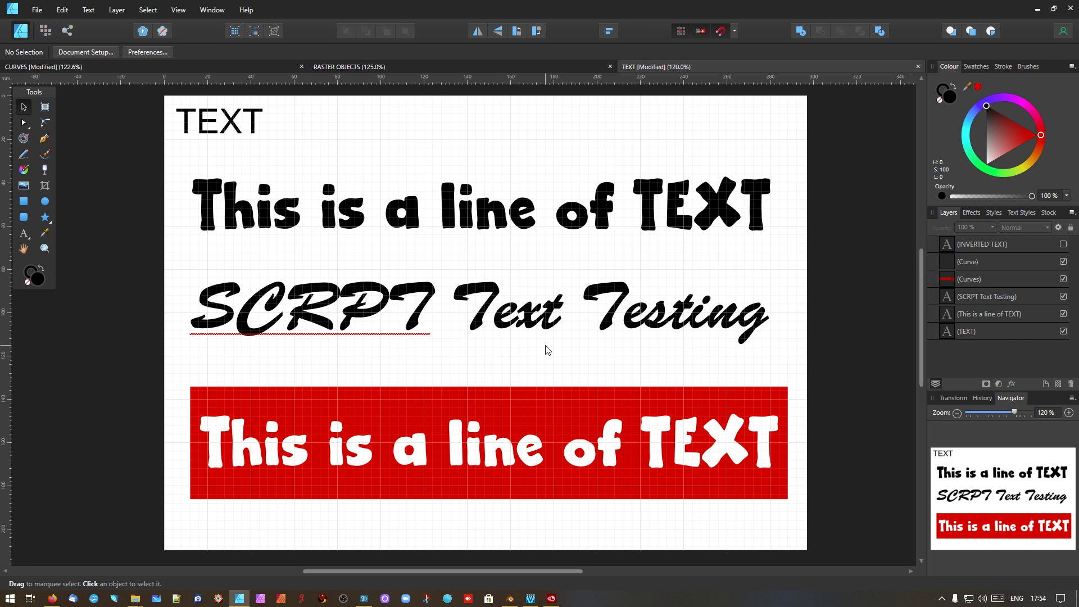
ctrl+scroll(537, 366, down, 3)
ctrl+scroll(537, 366, up, 4)
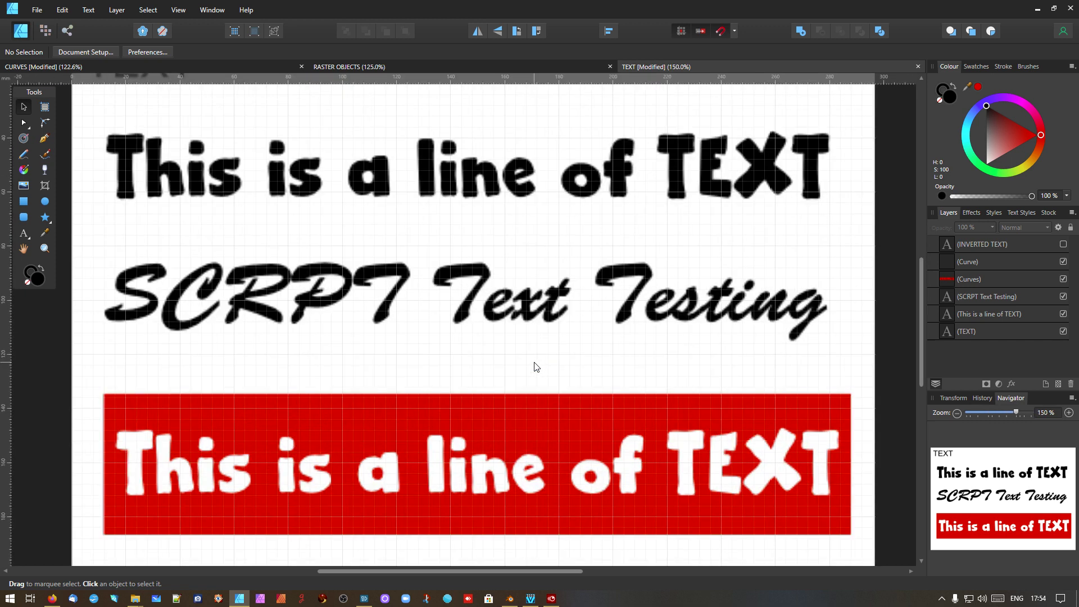
ctrl+scroll(537, 366, down, 1)
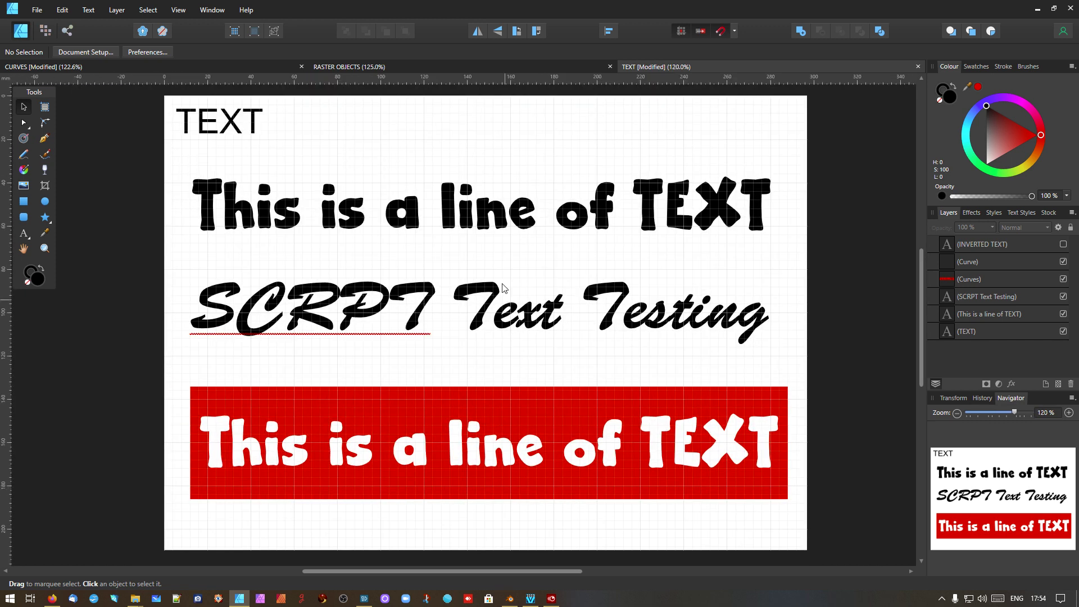
click(454, 219)
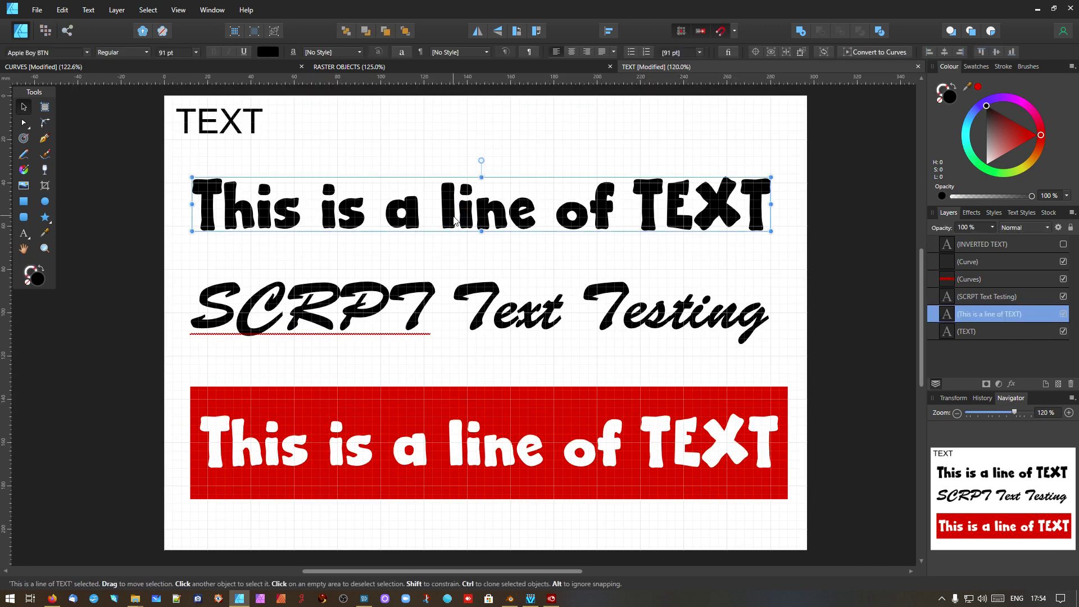
right_click(641, 210)
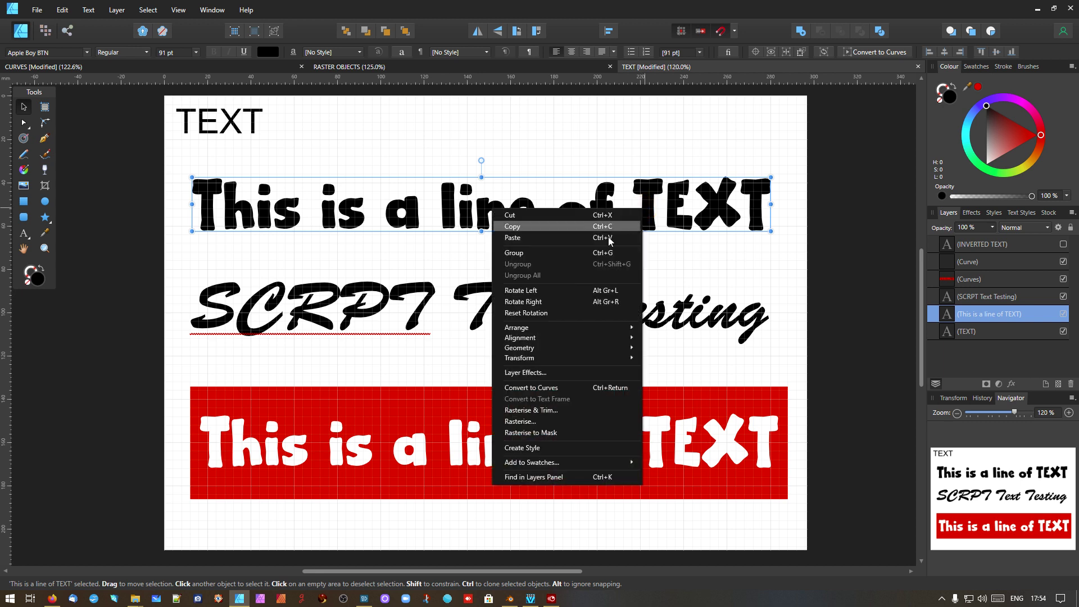
click(287, 222)
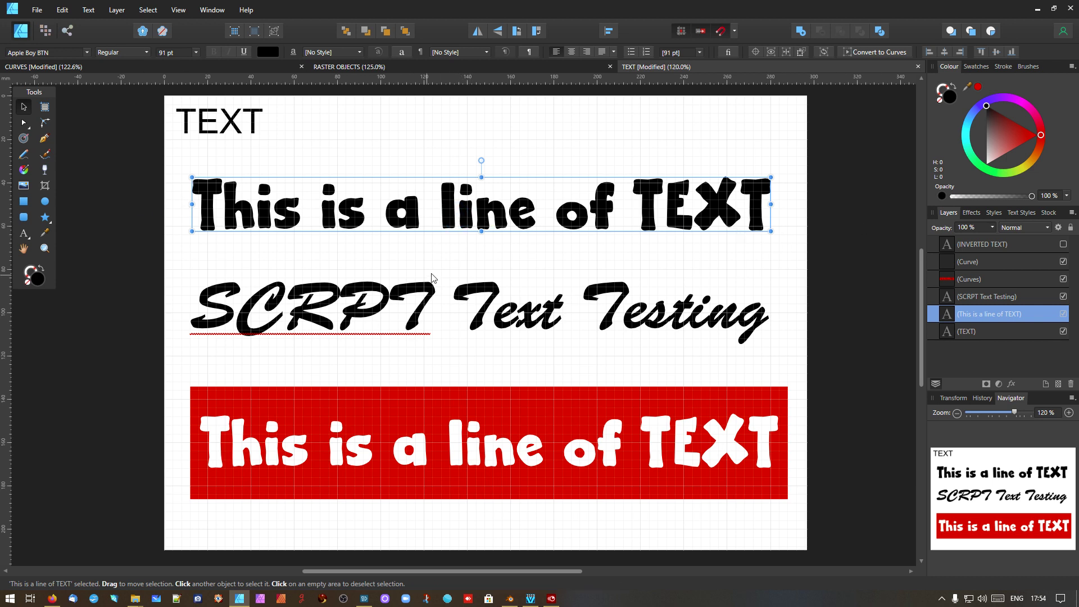
right_click(427, 210)
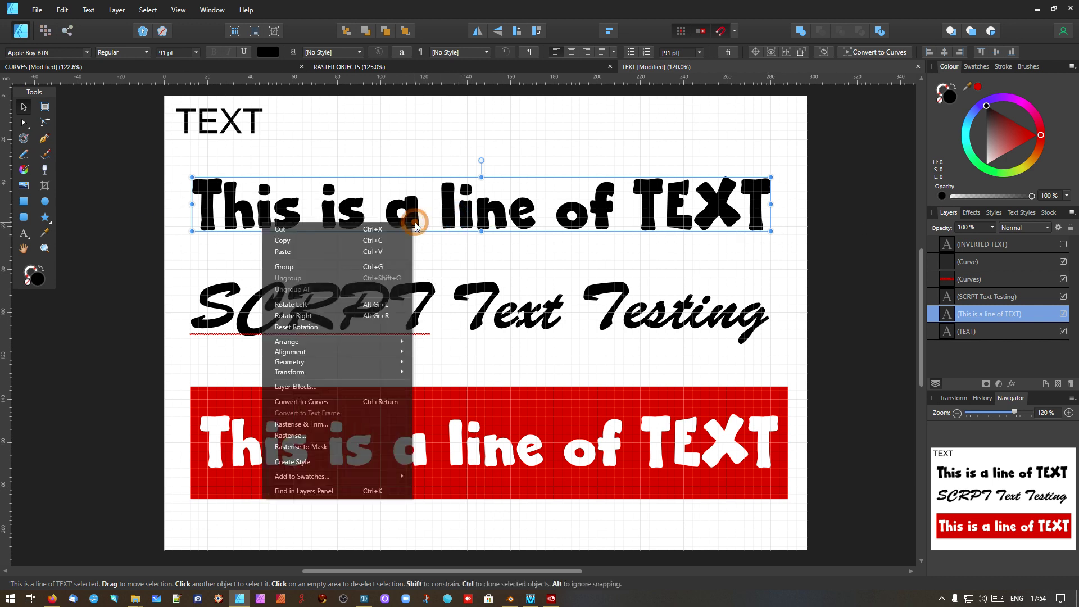
click(333, 400)
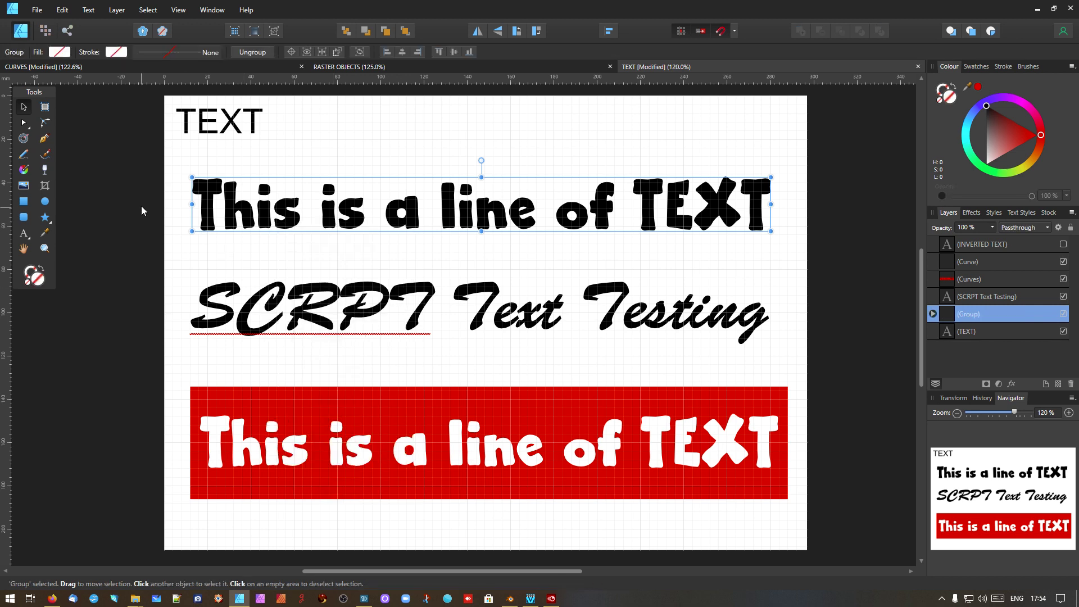
click(38, 10)
click(450, 224)
right_click(457, 213)
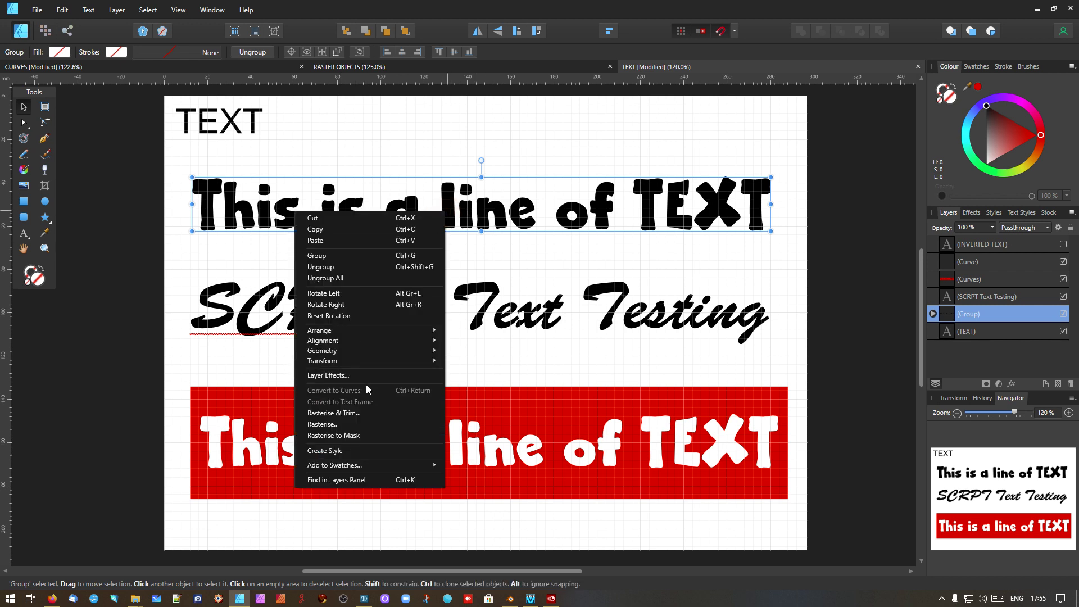
click(83, 141)
Export the converted text group as an SVG named TEXTsample.svg, with the area set to Selection without background
click(353, 221)
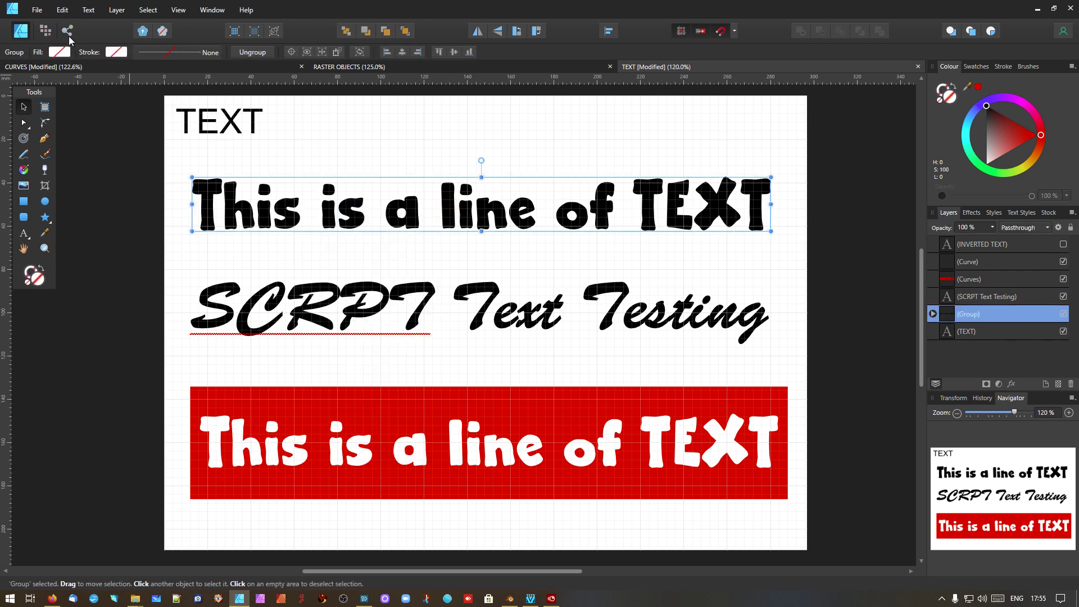
click(37, 10)
click(23, 208)
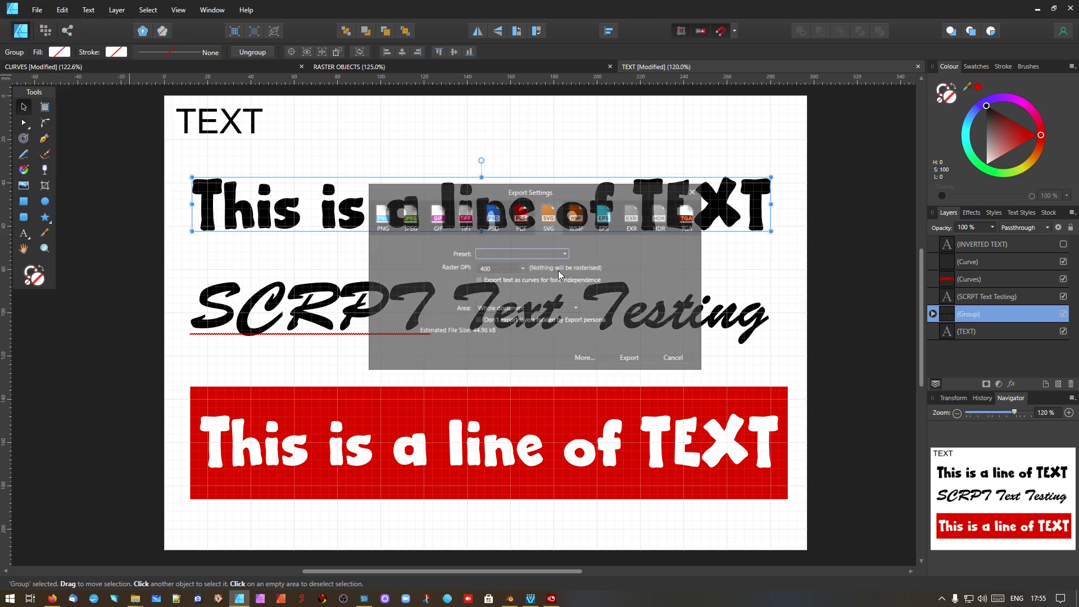
click(513, 308)
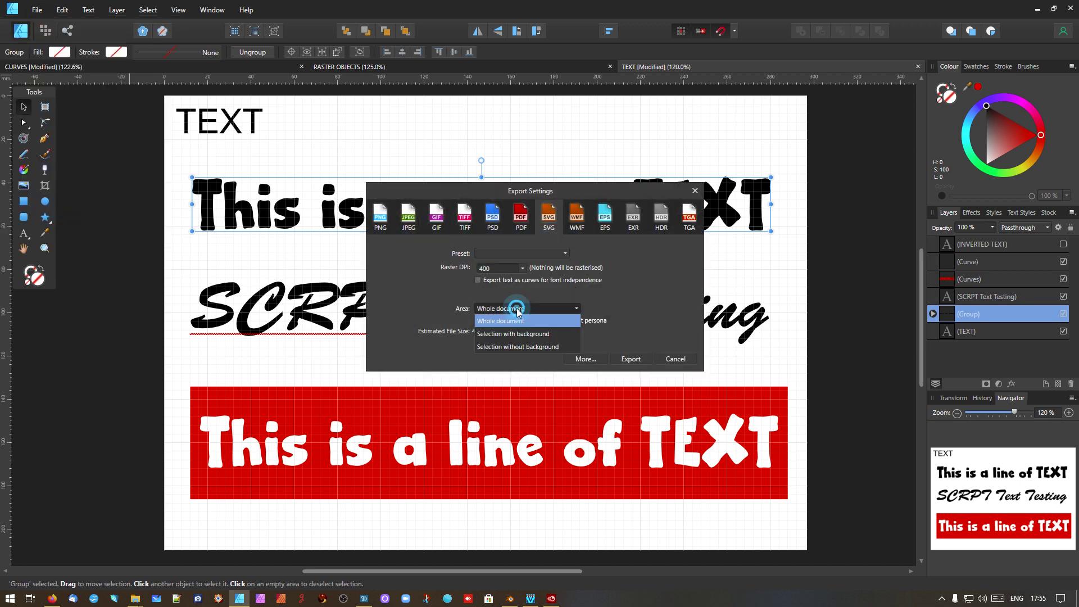
click(507, 346)
click(632, 359)
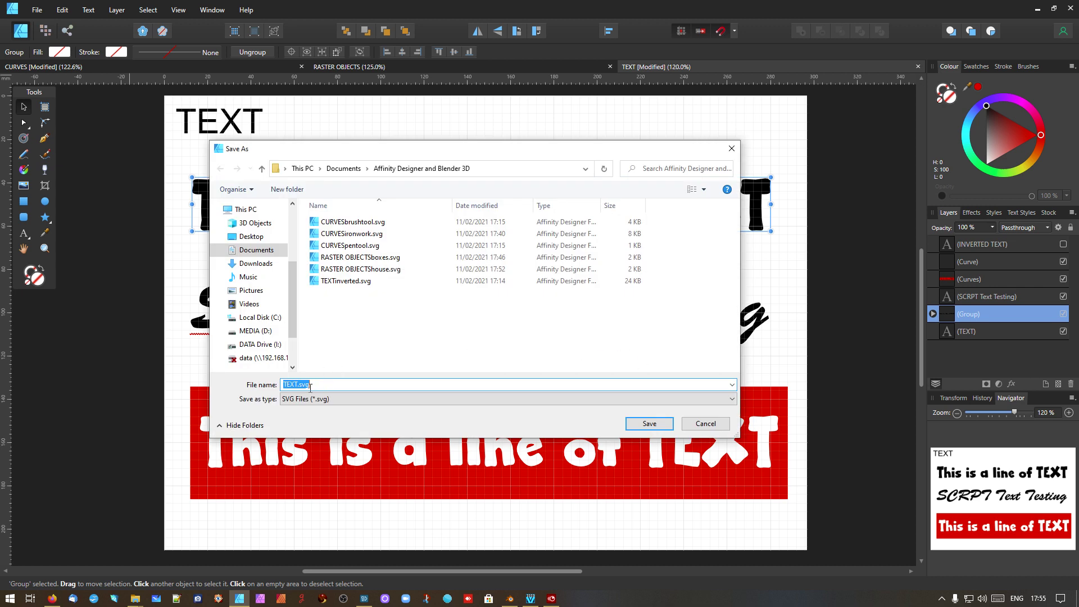
click(299, 386)
text(samp)
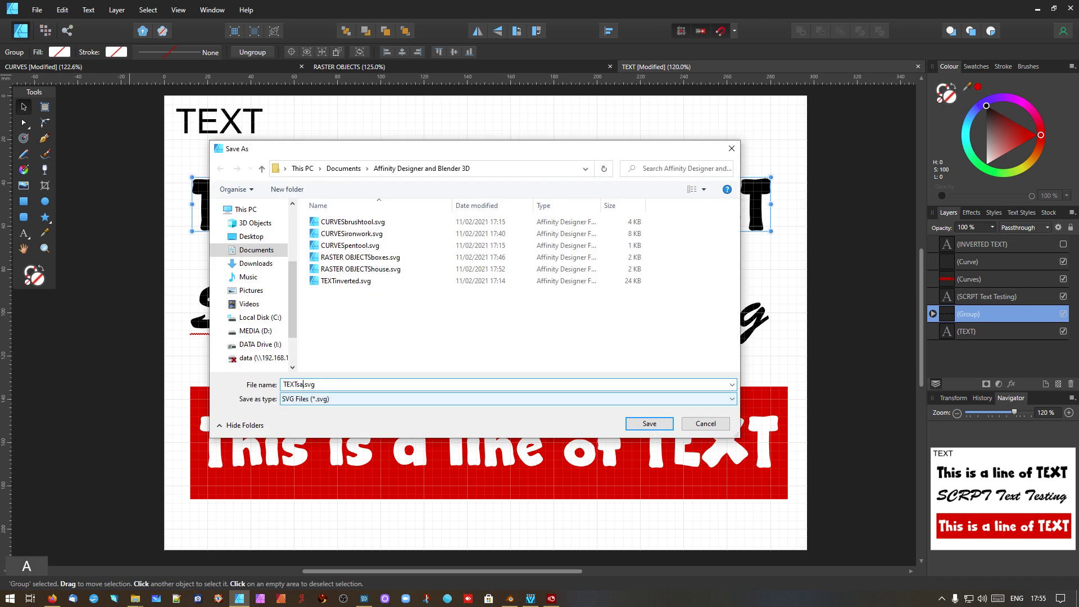
text(le)
key(Return)
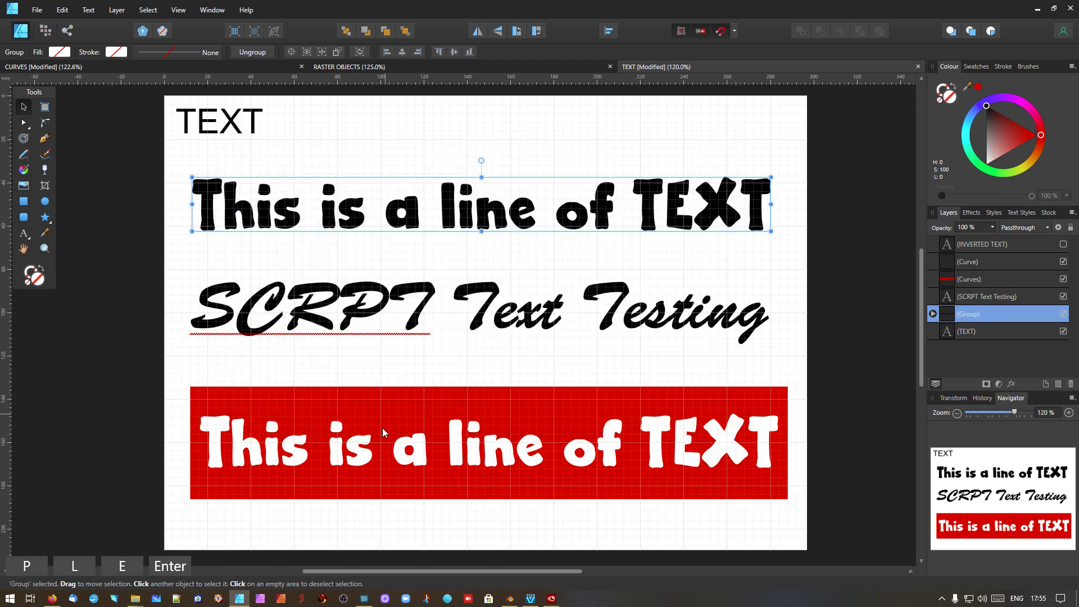
Switch to Blender and import TEXTsample.svg from the Affinity Designer and Blender 3D folder
mouse_move(532, 599)
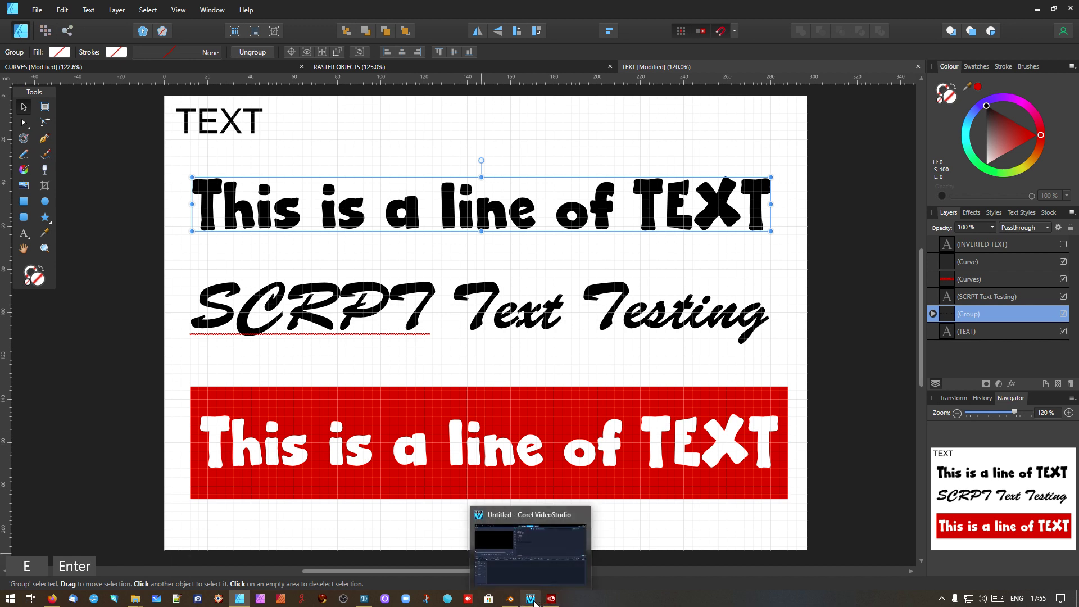
click(510, 599)
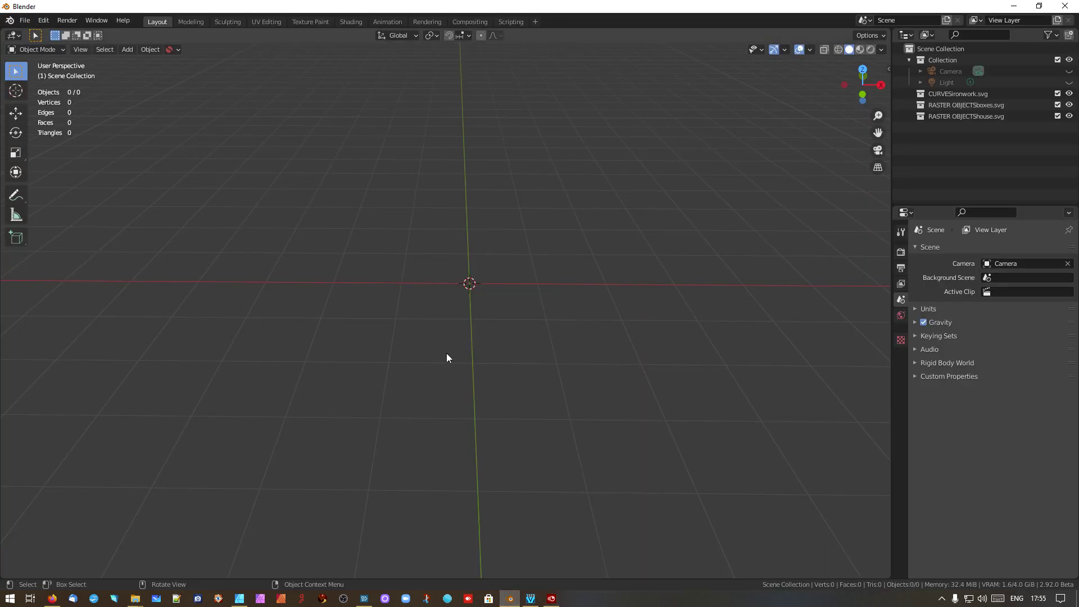
mouse_move(494, 305)
middle_down()
mouse_move(514, 247)
mouse_move(487, 306)
middle_up()
click(25, 20)
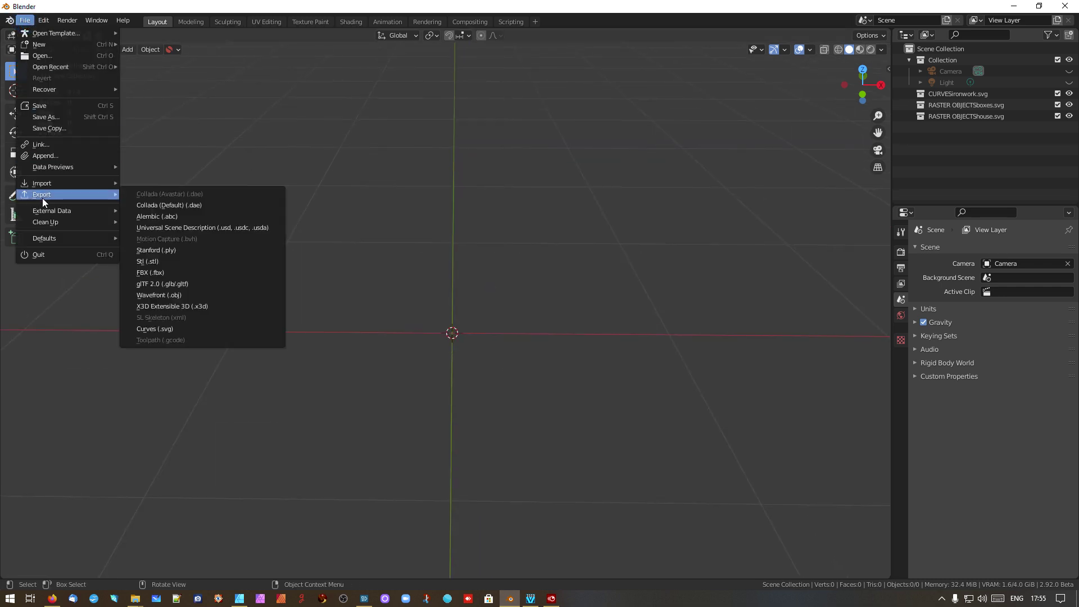
mouse_move(53, 184)
click(190, 217)
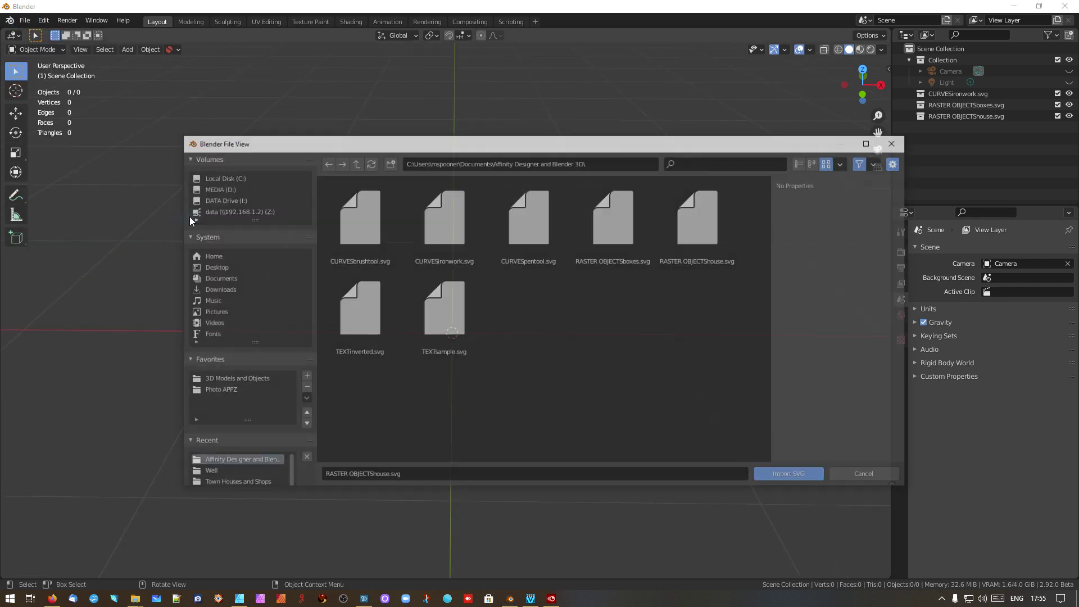
click(449, 318)
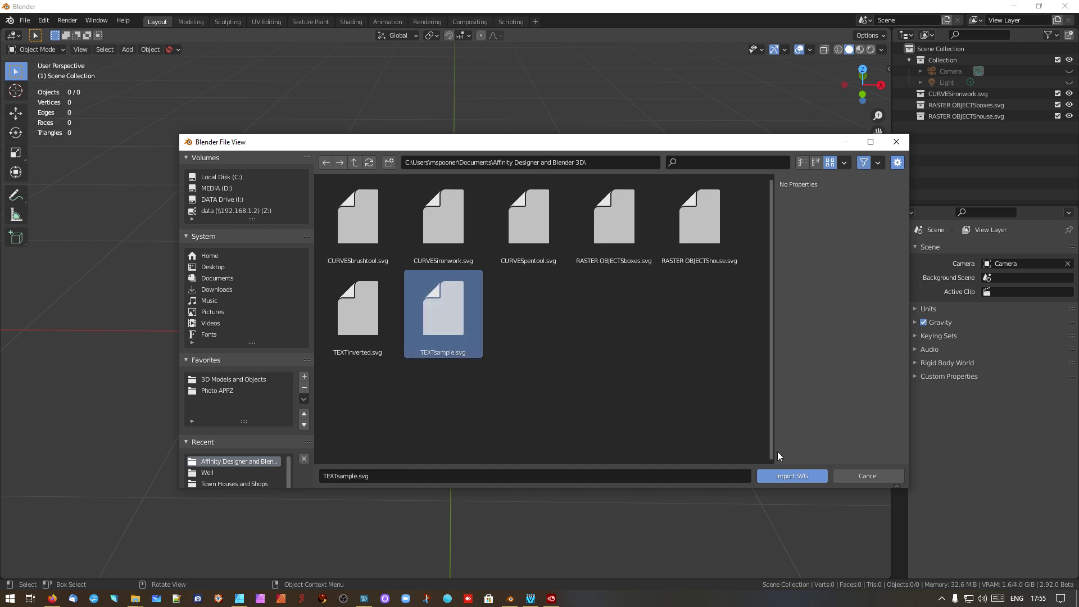
click(794, 476)
Select all the imported letter curves and join them into a single curve object
scroll(621, 394, up, 3)
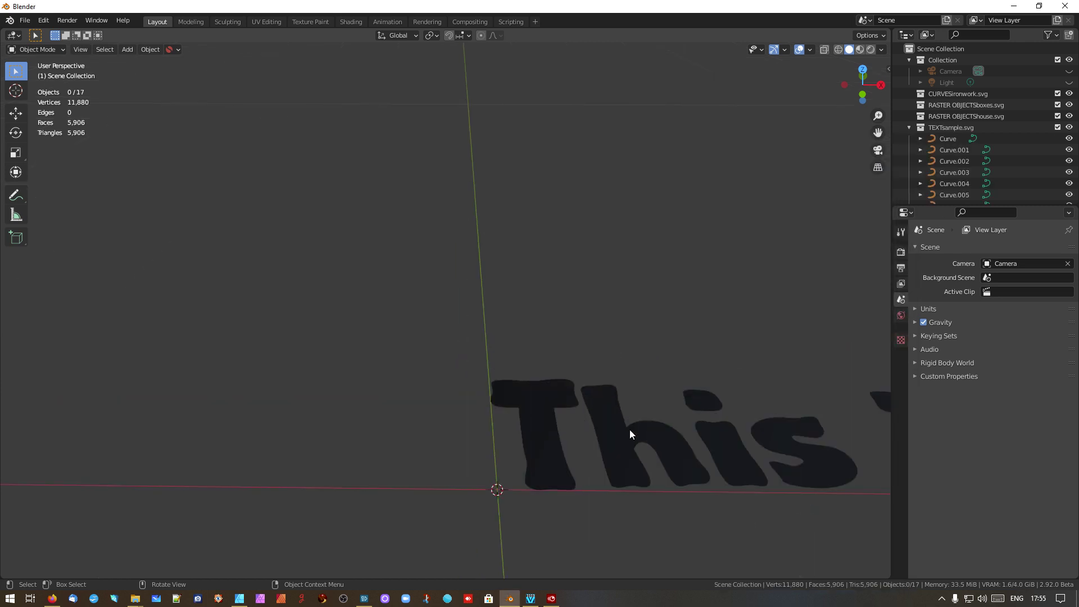
click(629, 450)
scroll(691, 455, down, 5)
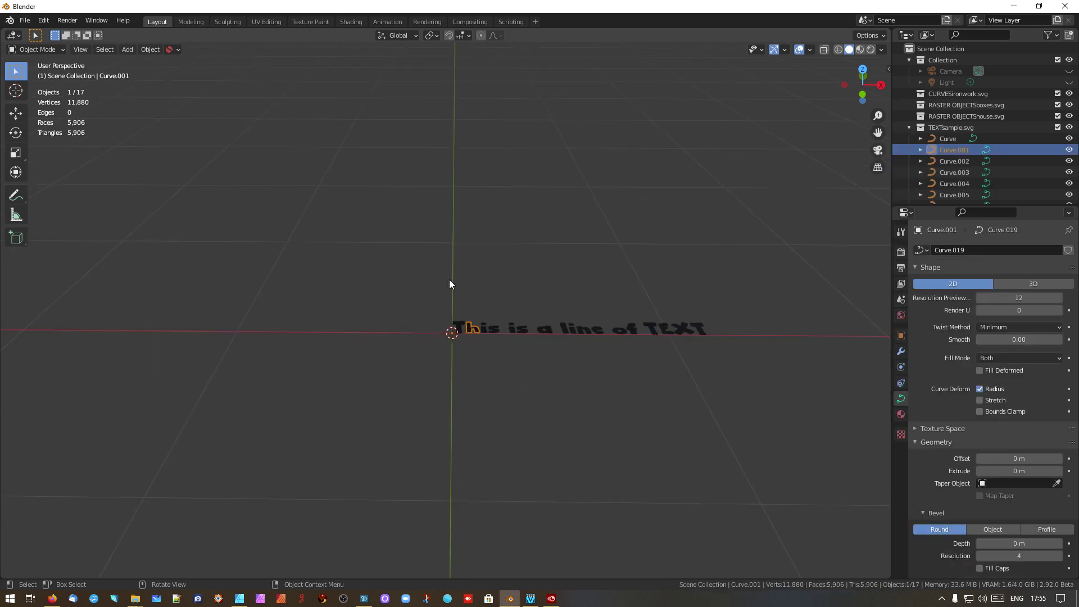
drag(404, 263, 784, 380)
scroll(733, 344, up, 4)
shift+middle_drag(759, 370, 613, 367)
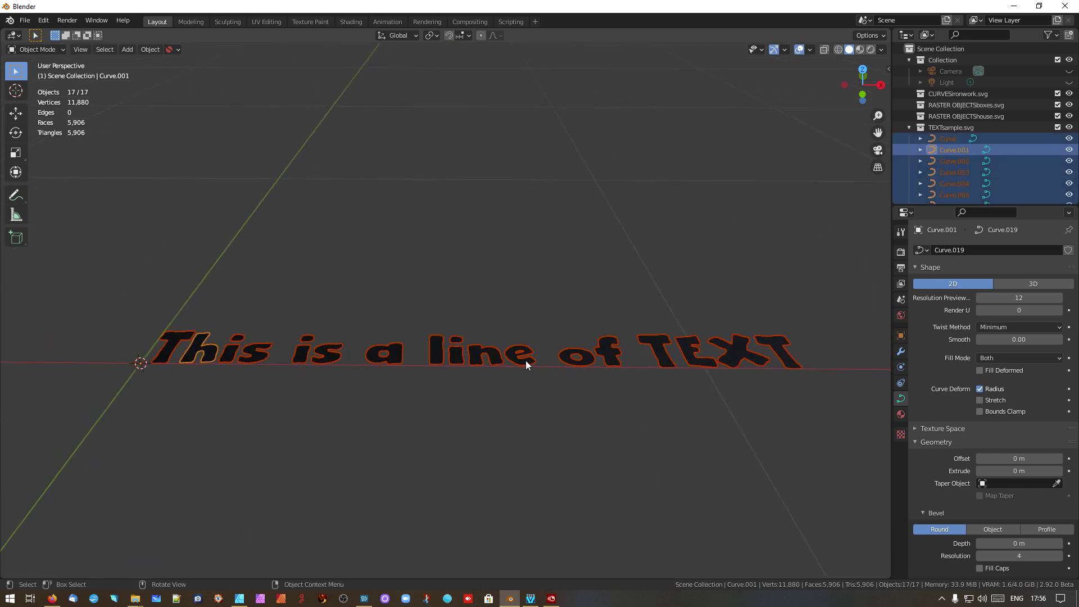
key(ctrl+j)
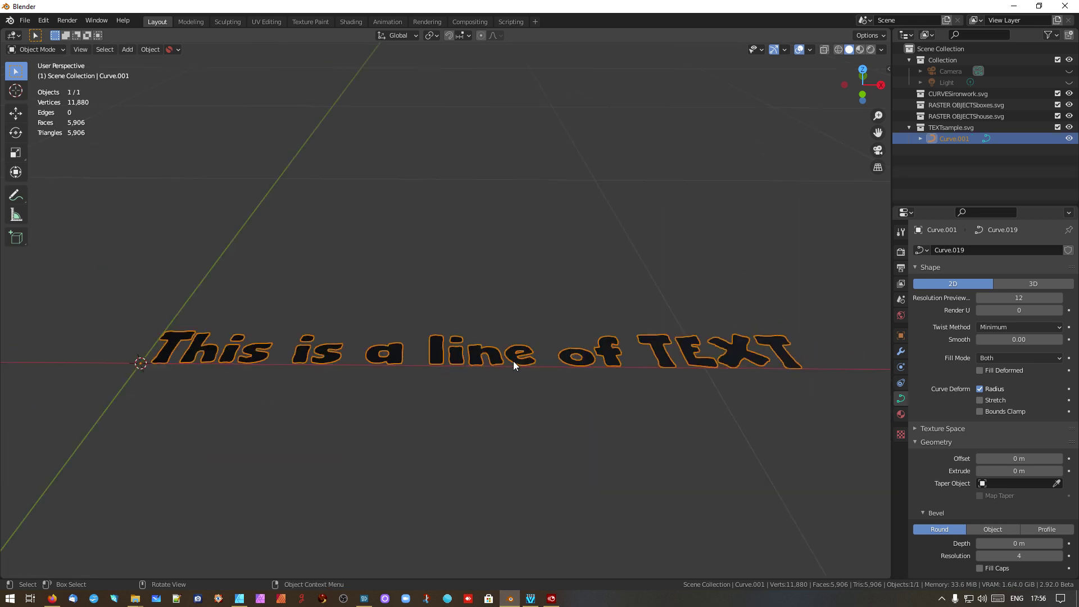
Set the joined text curve's extrude to about 0.0136 m and rotate the text 90 degrees around the X axis
click(901, 397)
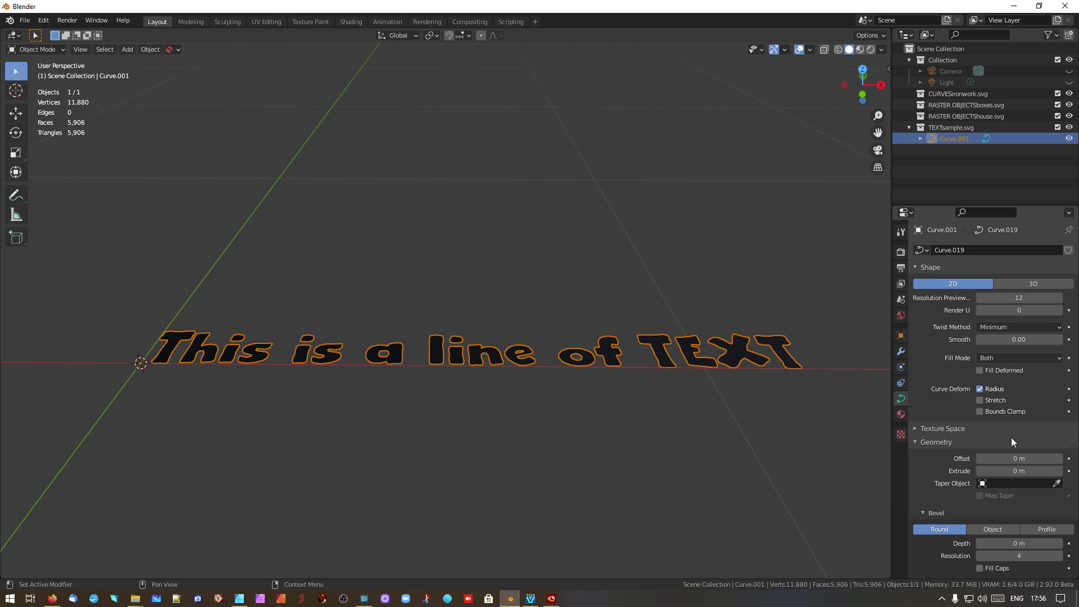
drag(1016, 471, 1021, 471)
key(r)
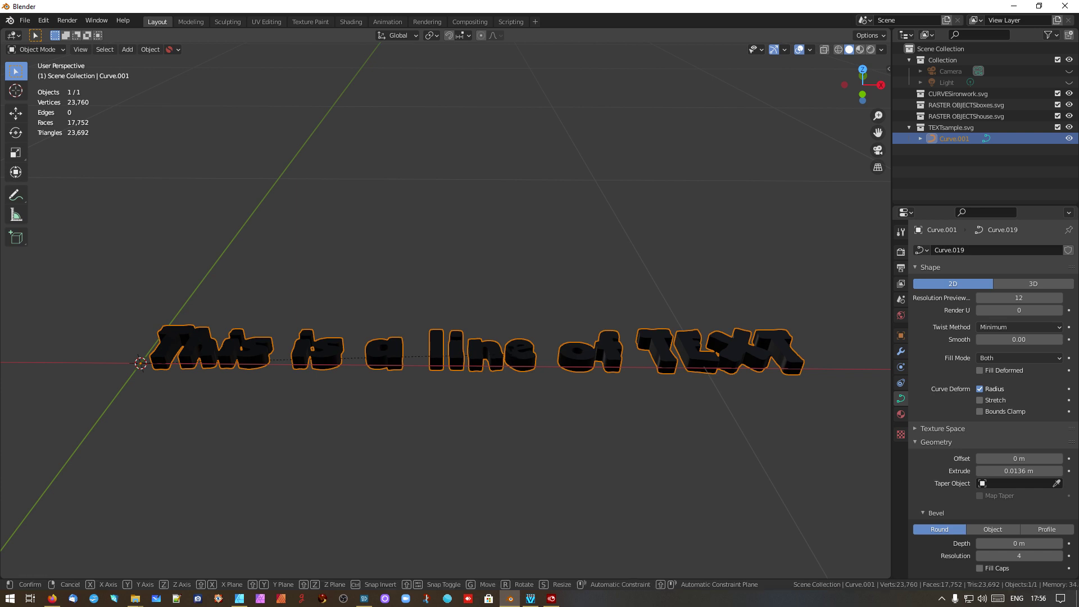
key(x)
key(9)
key(0)
key(Return)
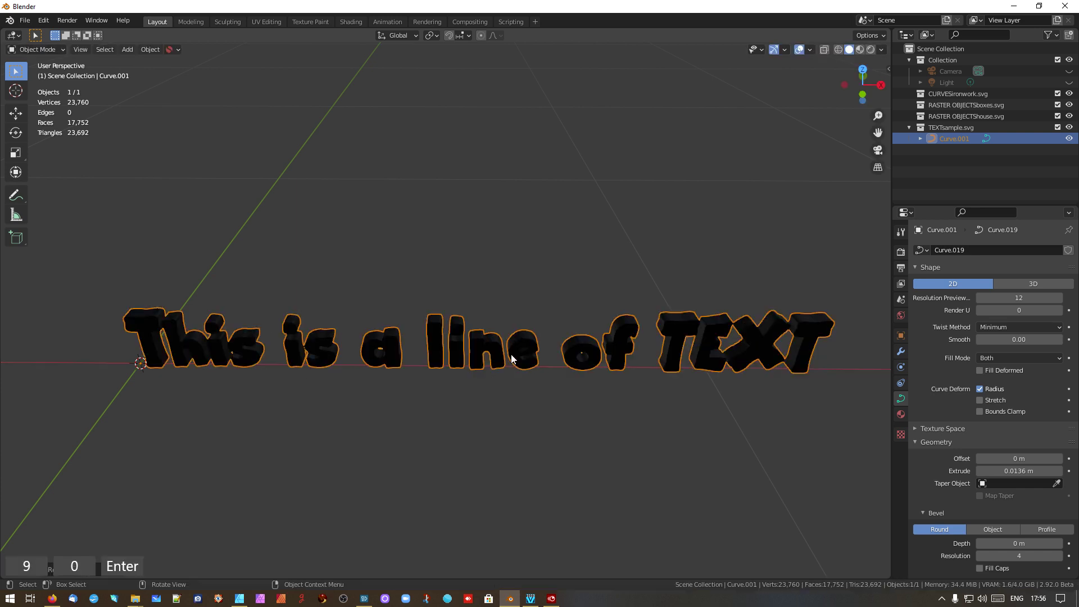
Enlarge the upright text several times over and move it about -2.2 m along the global X axis to centre it on the origin
scroll(517, 363, down, 10)
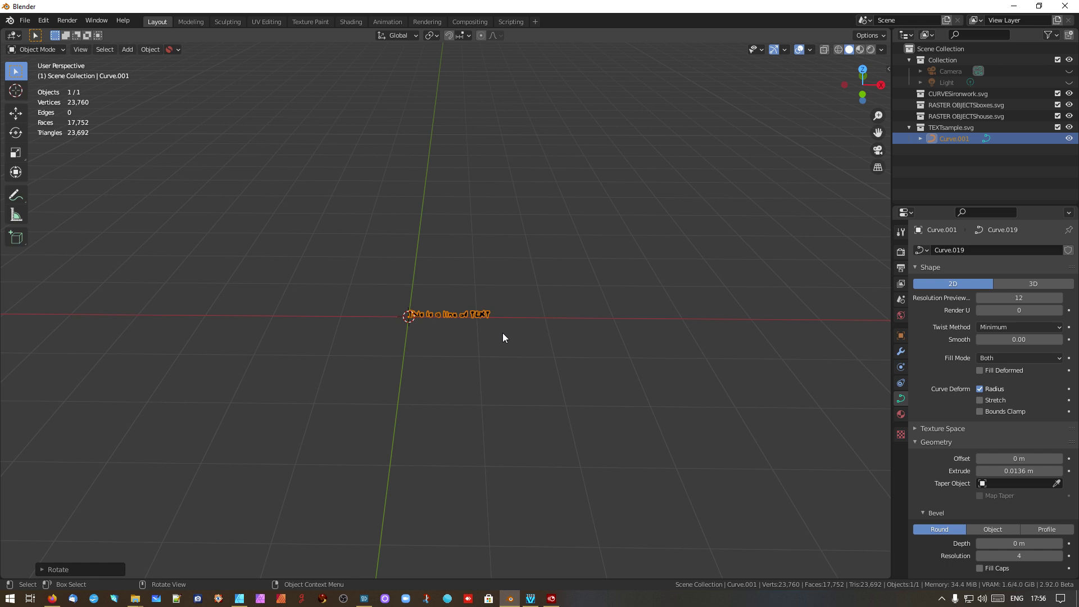
key(s)
click(808, 407)
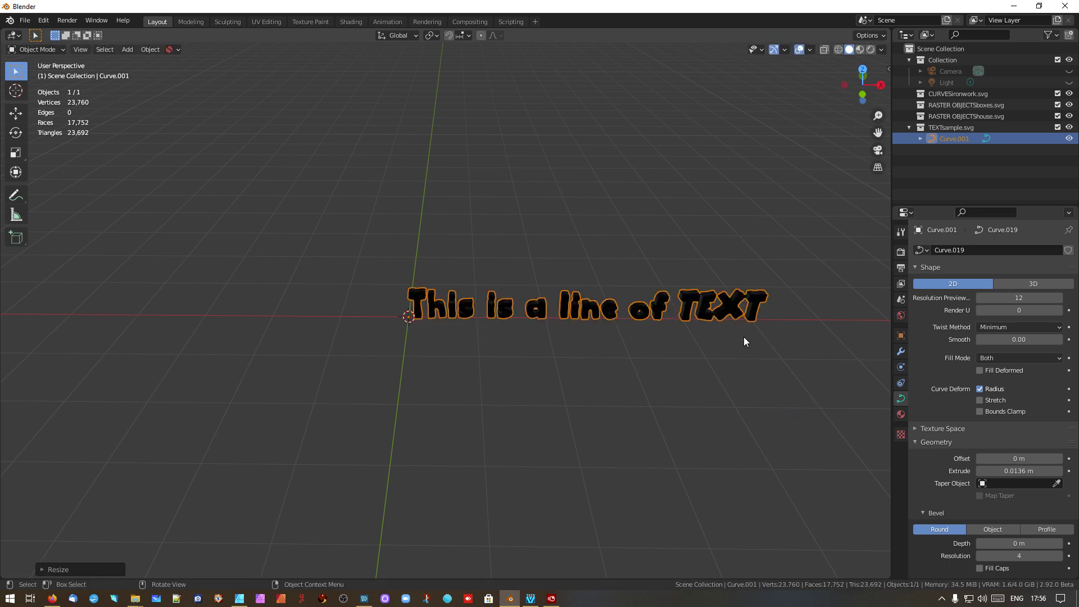
key(g)
key(x)
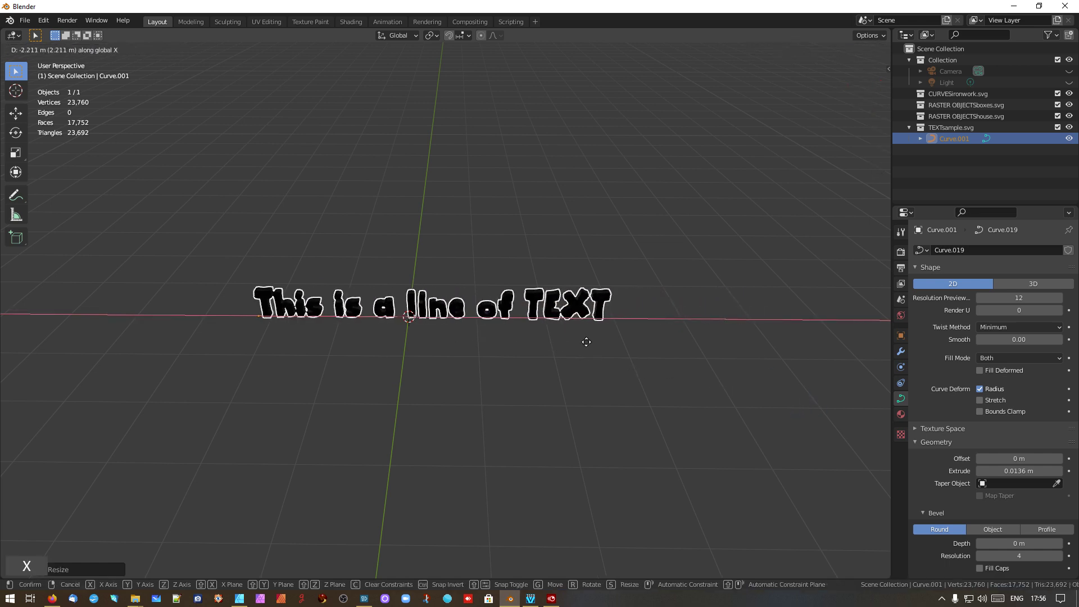
click(576, 342)
Examine the extruded letters up close from the side to check their depth and edges
scroll(369, 318, up, 6)
scroll(370, 319, down, 3)
middle_drag(371, 319, 445, 282)
middle_drag(388, 309, 293, 355)
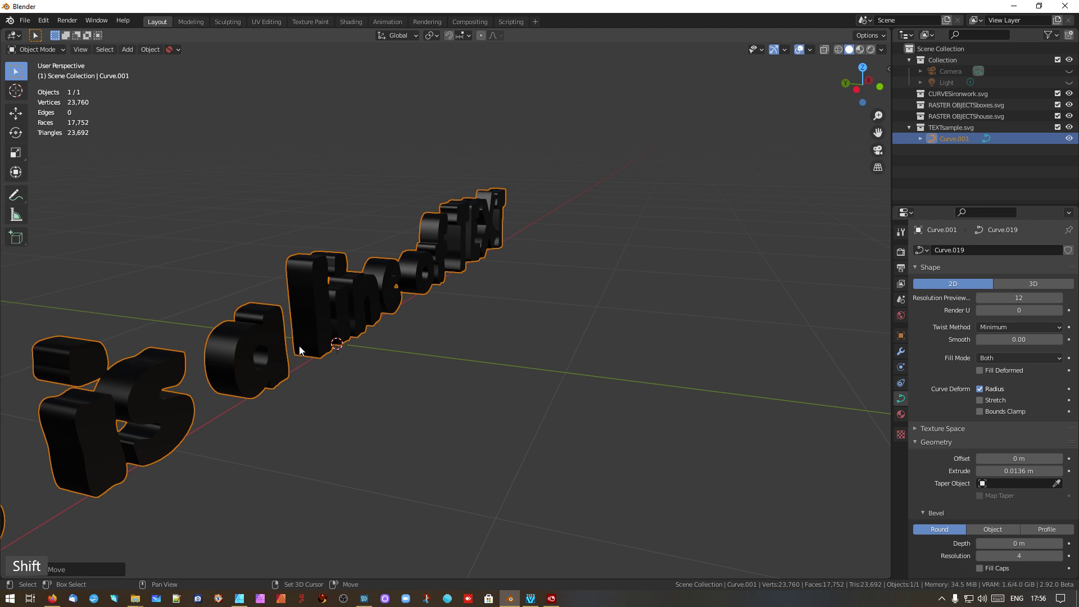
scroll(437, 295, up, 6)
scroll(430, 308, down, 5)
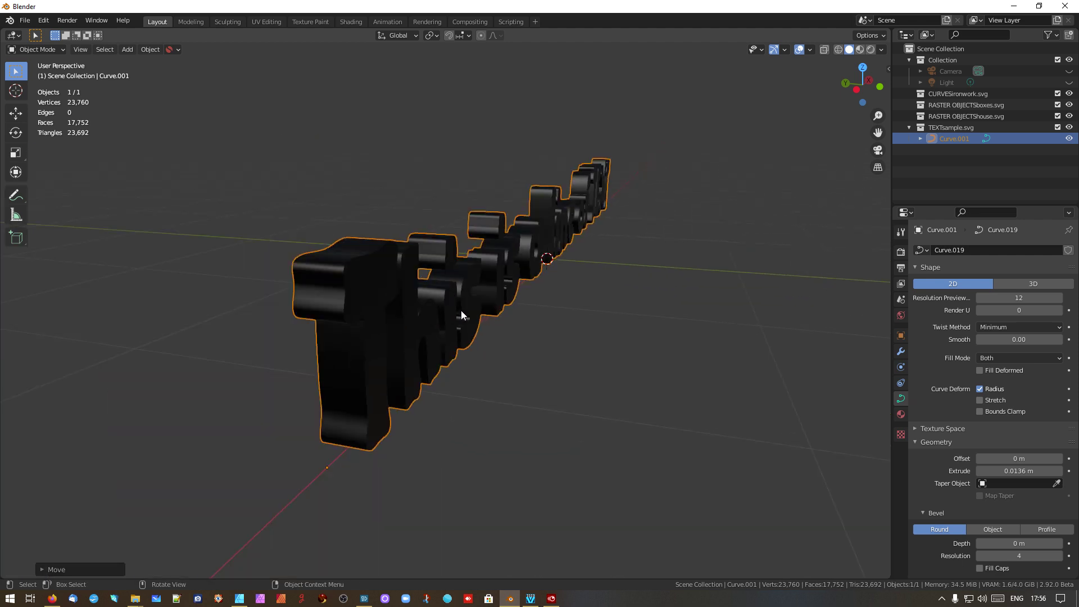
Examine the extruded text from several angles and inspect its curve control points in Edit Mode
shift+middle_drag(461, 310, 443, 319)
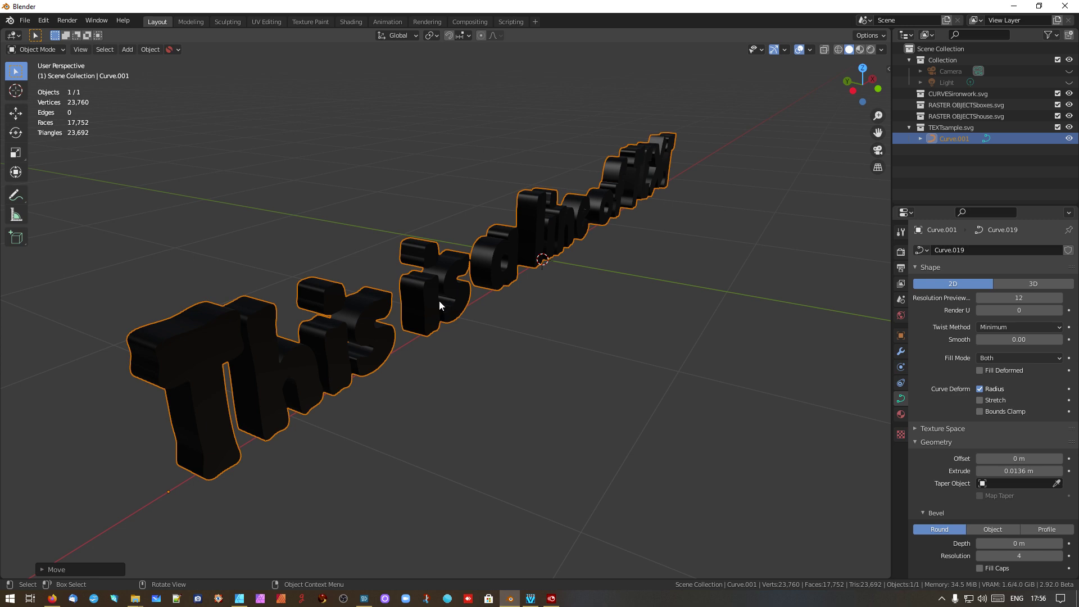
middle_drag(443, 300, 444, 288)
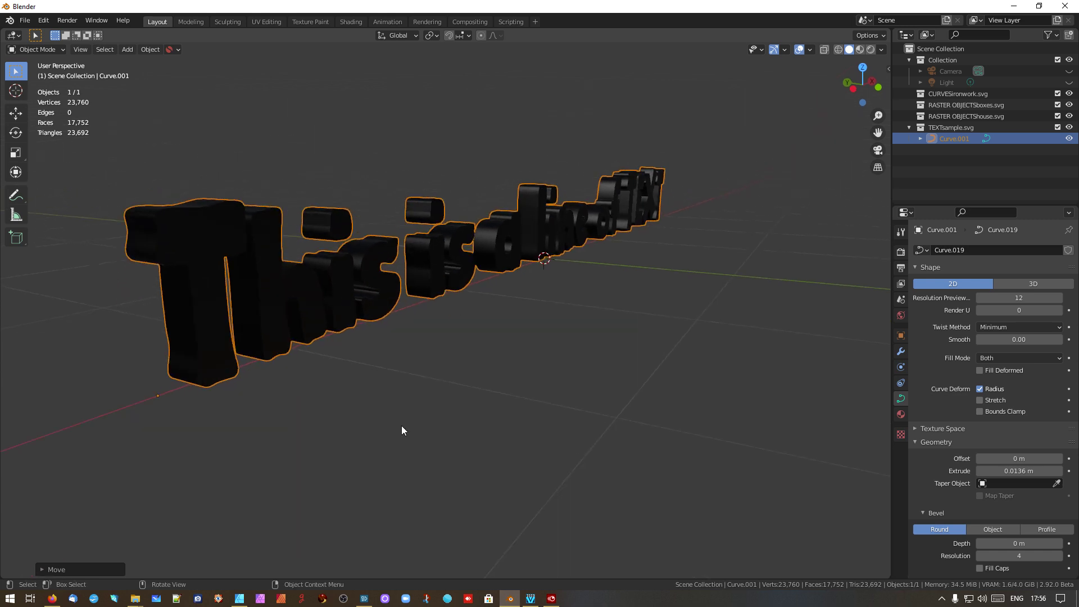
scroll(477, 288, up, 2)
scroll(478, 287, down, 2)
shift+middle_drag(410, 268, 449, 298)
scroll(450, 302, up, 3)
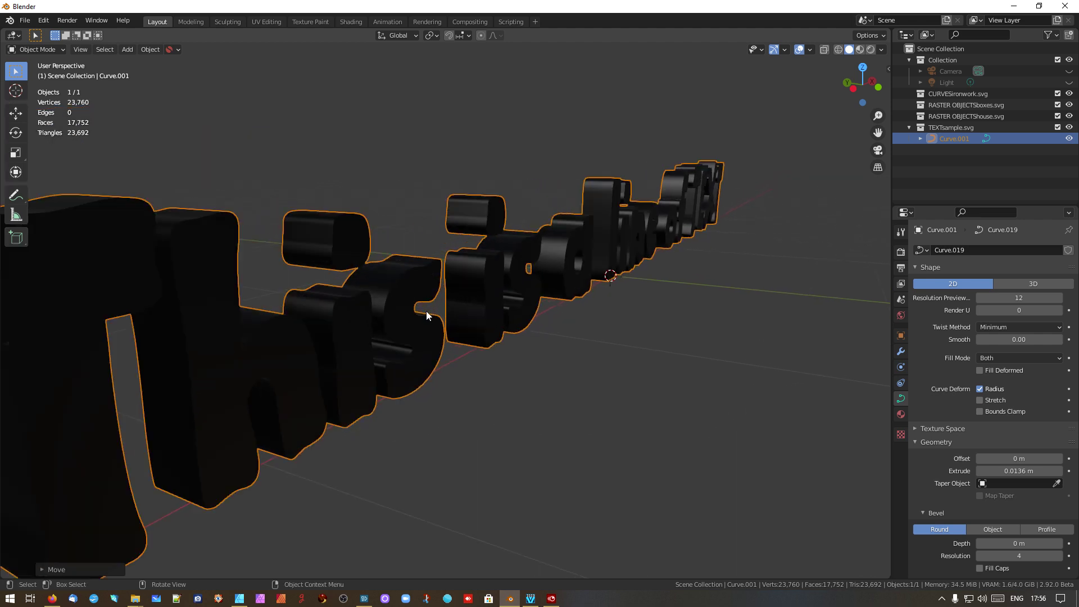
key(Tab)
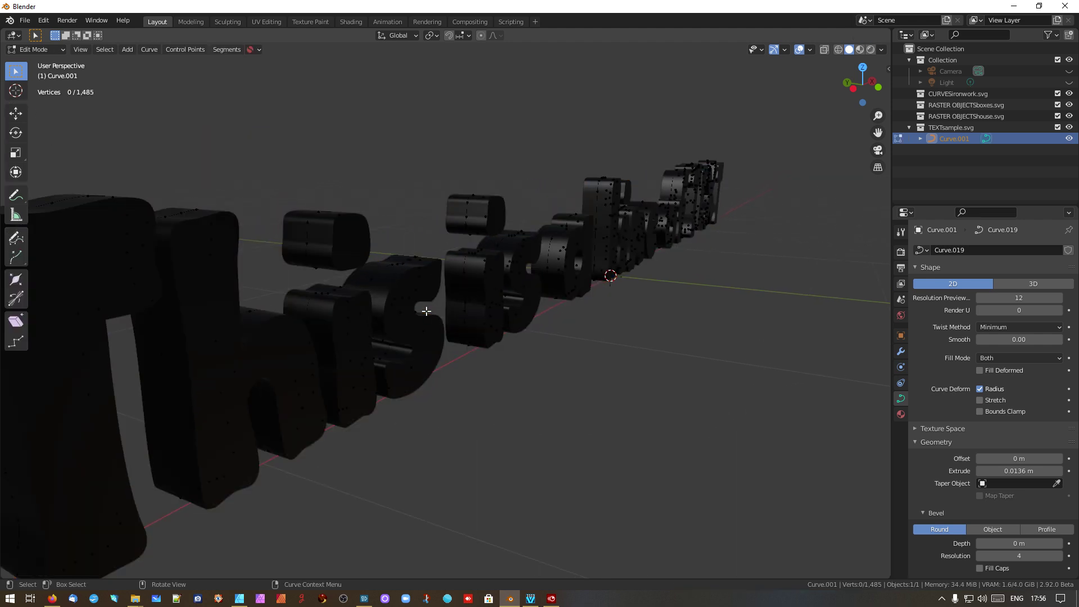
scroll(295, 393, down, 5)
scroll(378, 354, up, 5)
mouse_move(356, 343)
middle_down()
mouse_move(367, 354)
mouse_move(358, 355)
middle_up()
key(Tab)
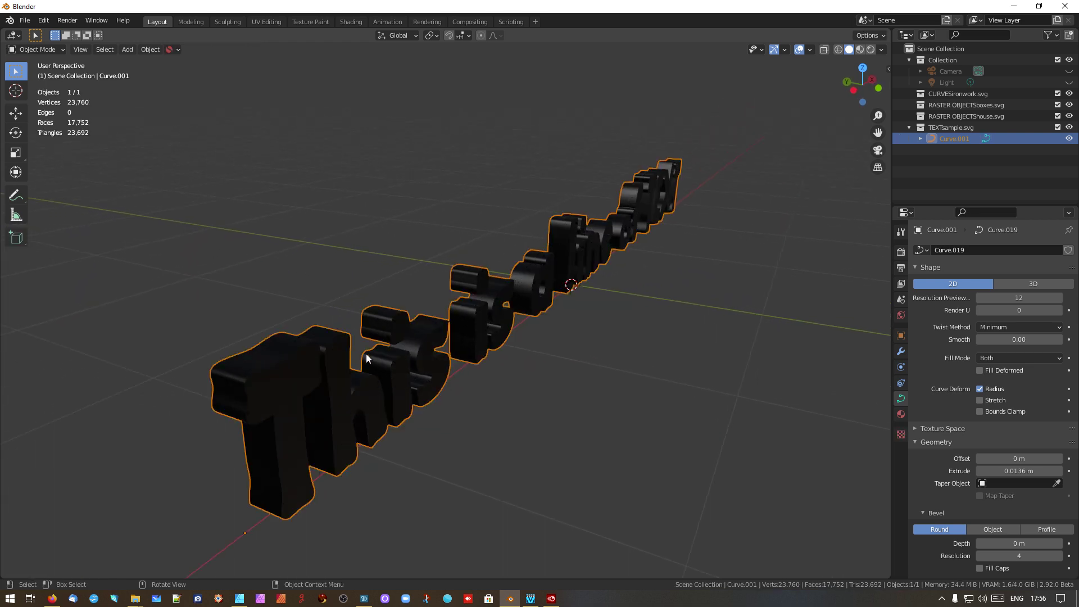
Convert the joined text curve to a mesh and deselect it
right_click(426, 352)
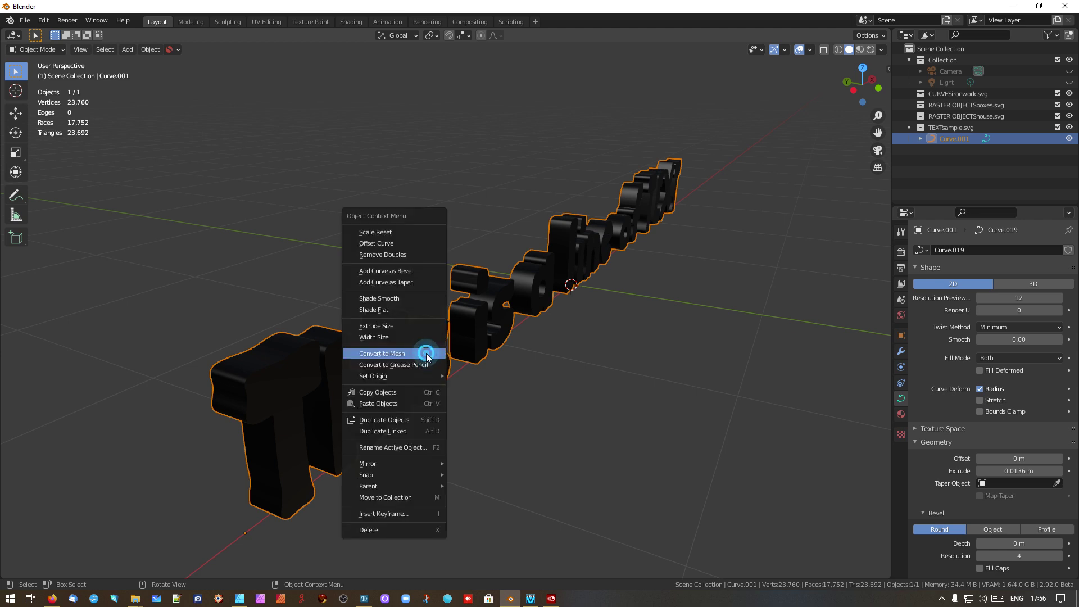
click(423, 352)
click(528, 369)
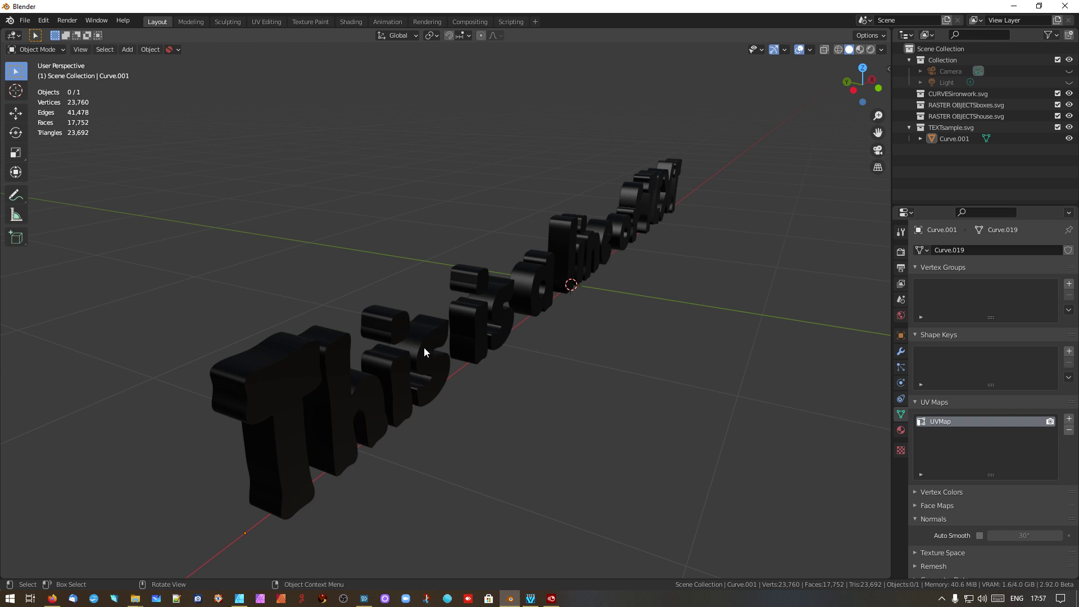
Examine the converted text mesh's topology up close in Edit Mode, on both the letter fronts and their sides
key(Tab)
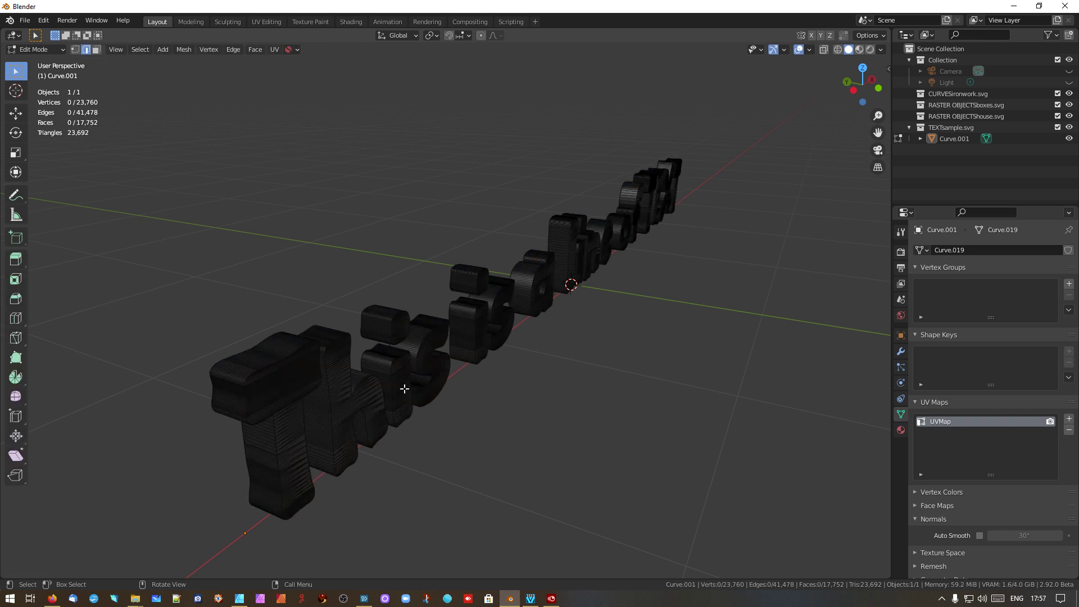
scroll(405, 389, up, 6)
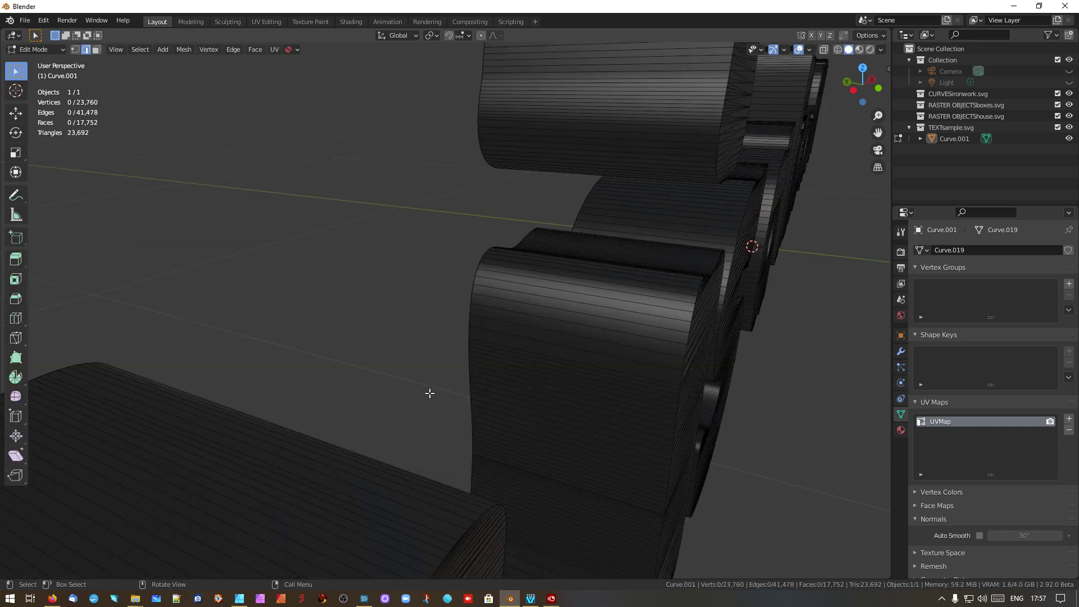
scroll(430, 393, down, 5)
scroll(427, 390, up, 4)
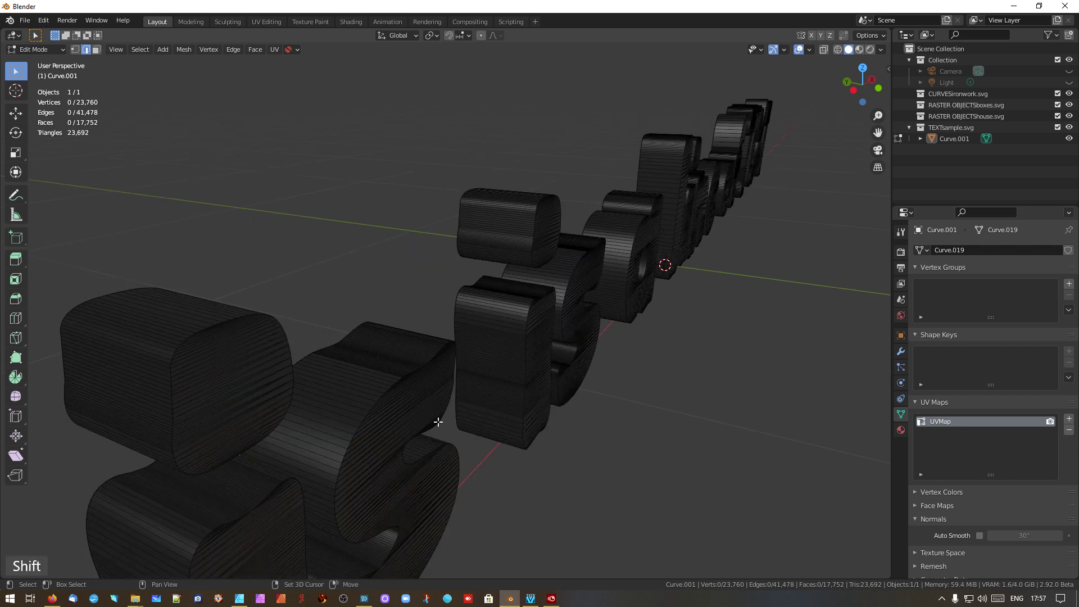
scroll(317, 377, up, 6)
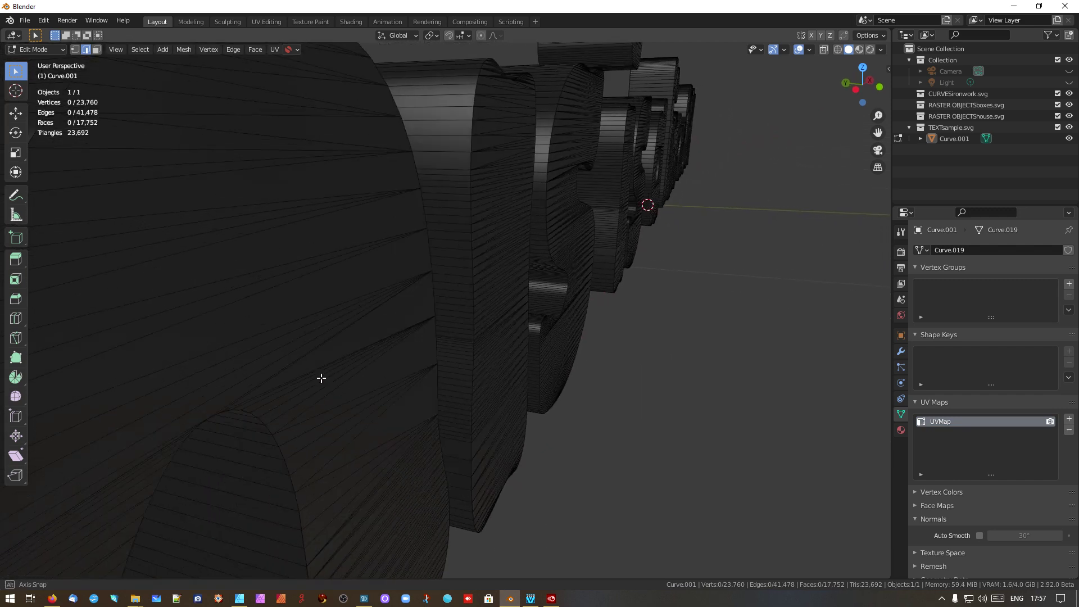
scroll(323, 378, down, 5)
middle_drag(311, 378, 160, 382)
shift+middle_drag(556, 258, 415, 261)
scroll(472, 270, up, 6)
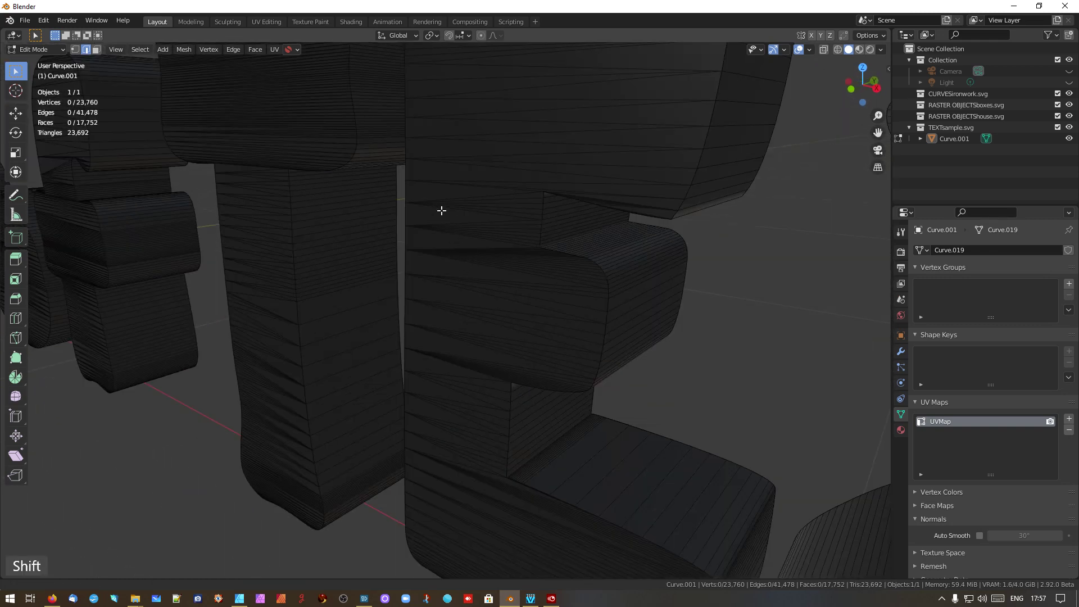
shift+middle_drag(441, 210, 480, 272)
scroll(538, 384, up, 8)
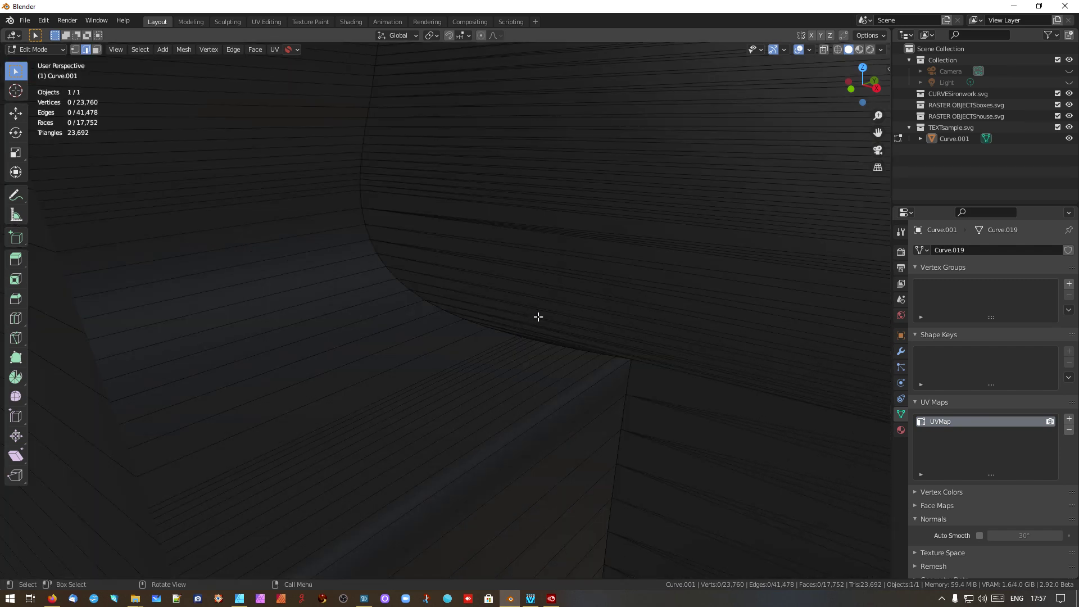
scroll(528, 318, down, 10)
middle_drag(399, 315, 507, 323)
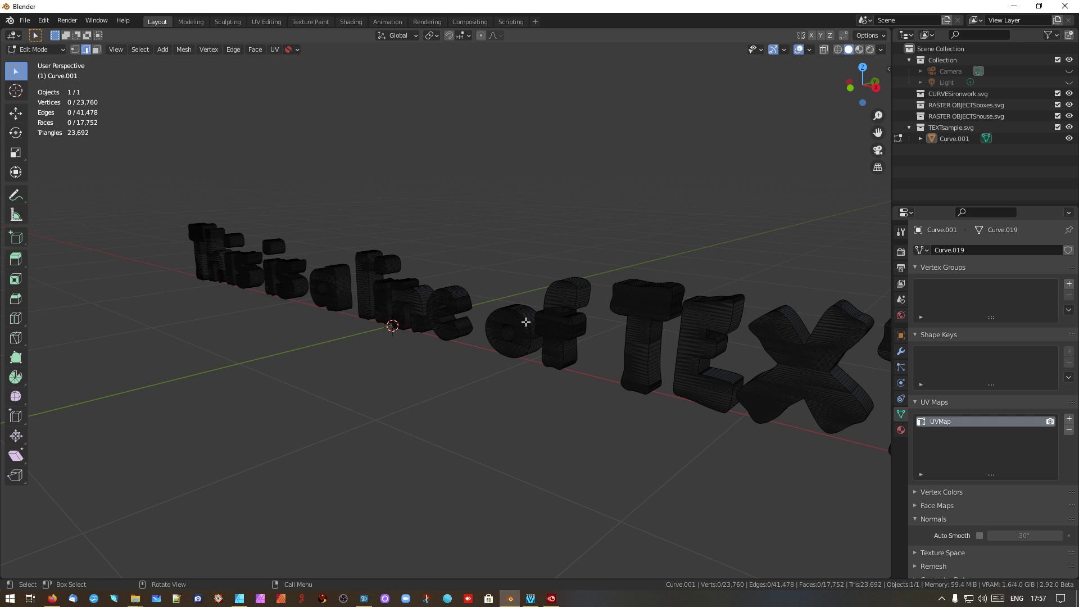
key(Tab)
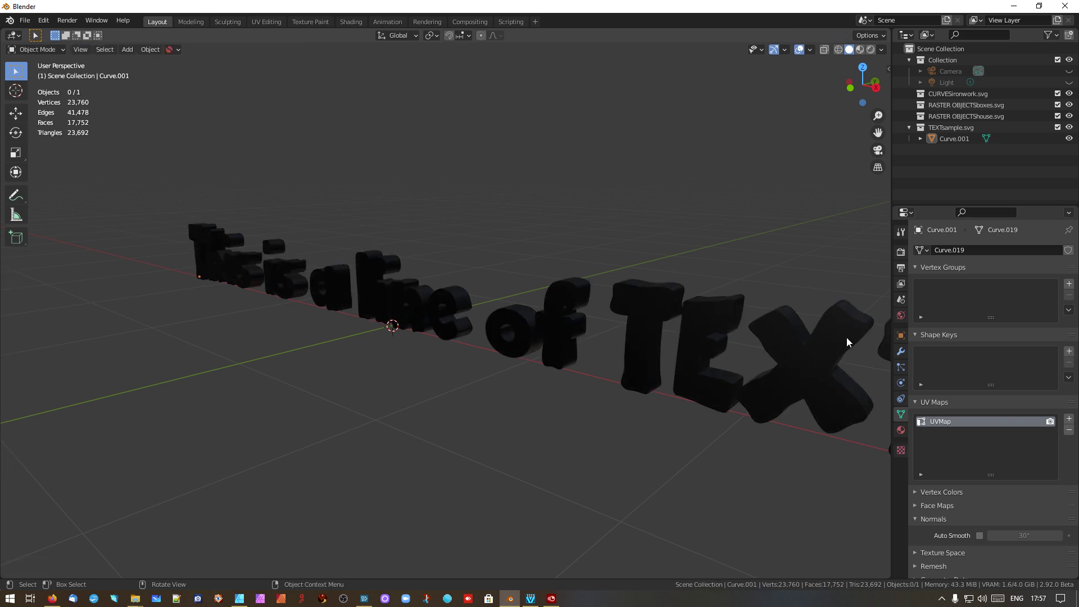
Try a Planar Decimate modifier on the text mesh with angle limits of 0.36° and 0°, and remove the modifier
click(901, 352)
click(950, 250)
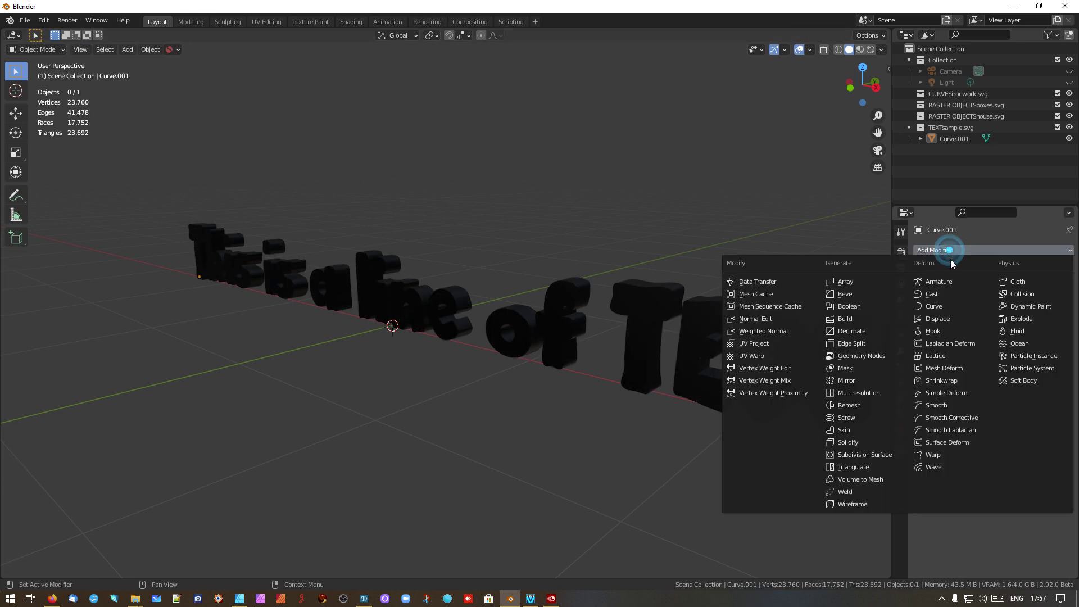
click(885, 330)
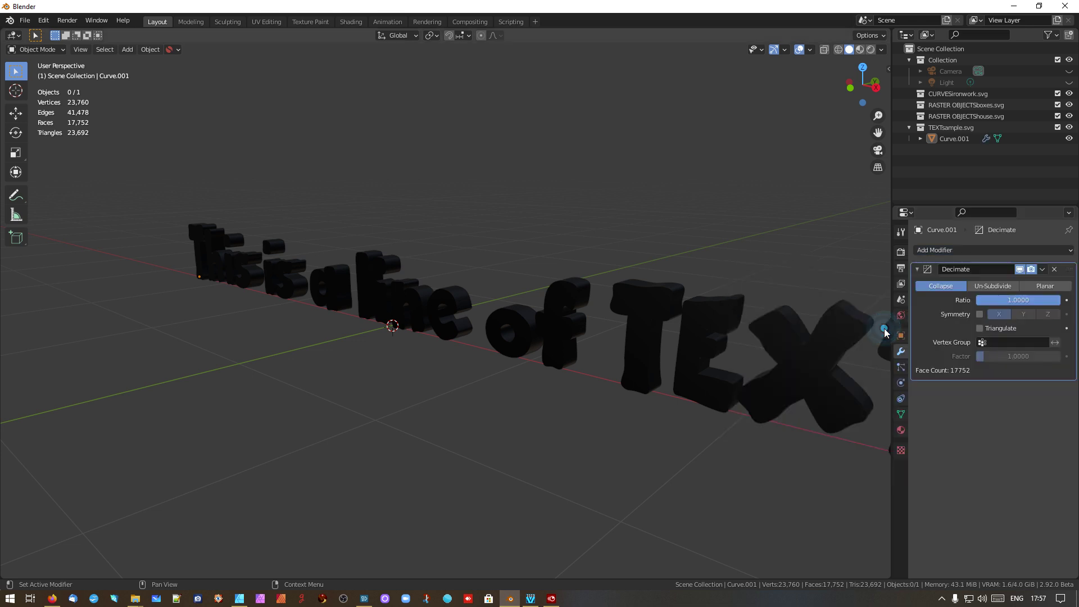
click(1045, 286)
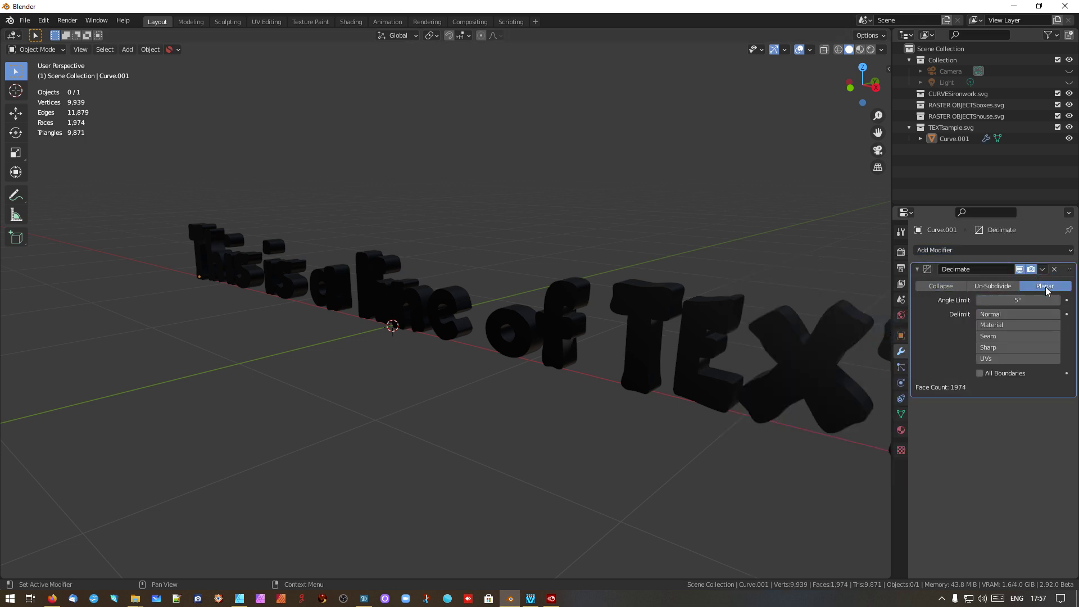
scroll(743, 389, up, 6)
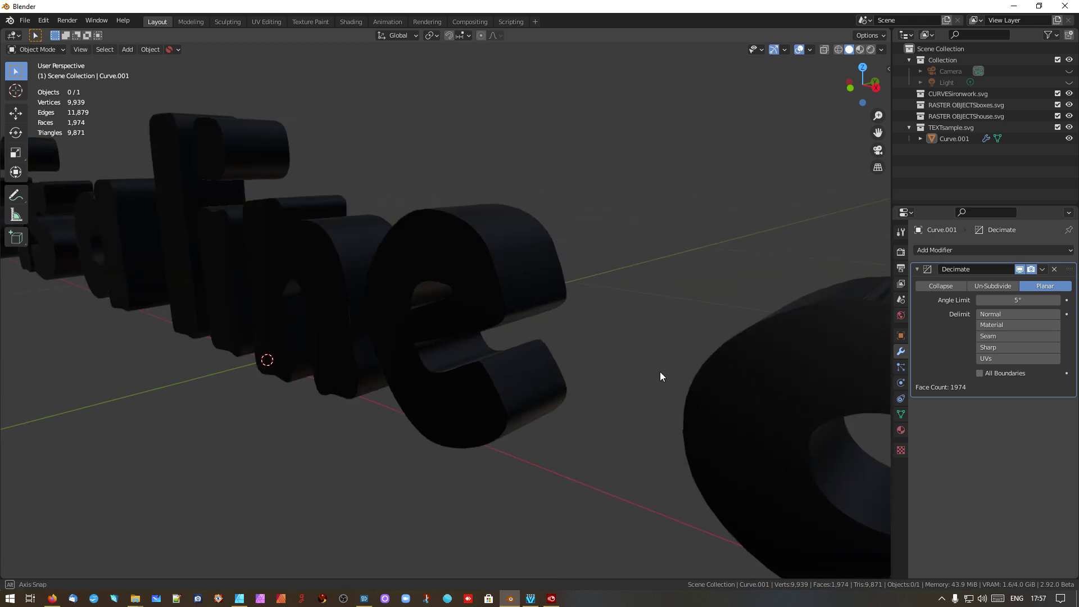
middle_drag(660, 376, 763, 359)
drag(1018, 300, 974, 299)
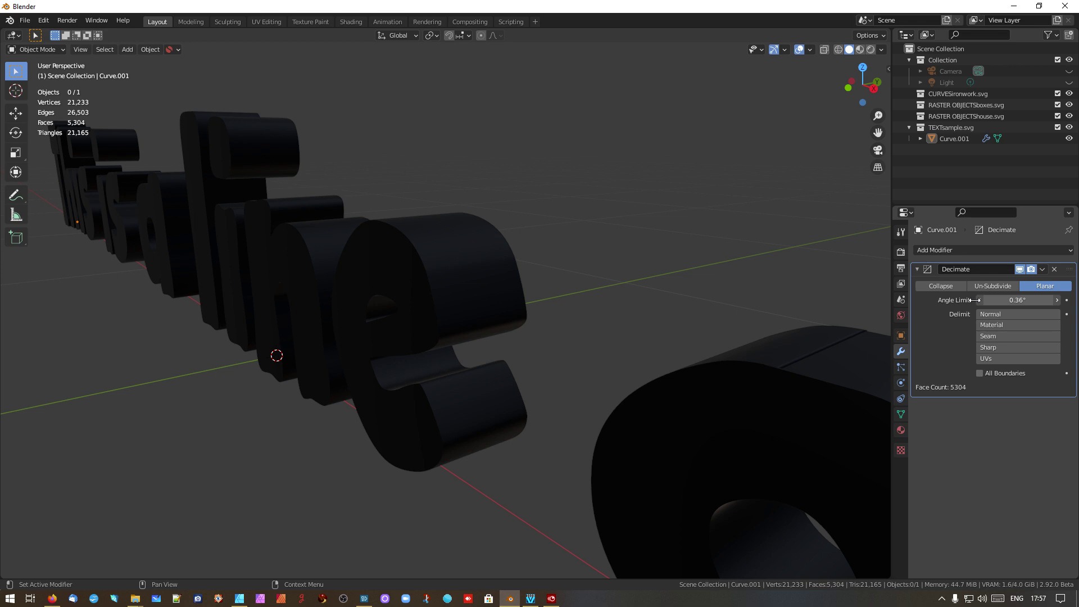
drag(975, 300, 972, 301)
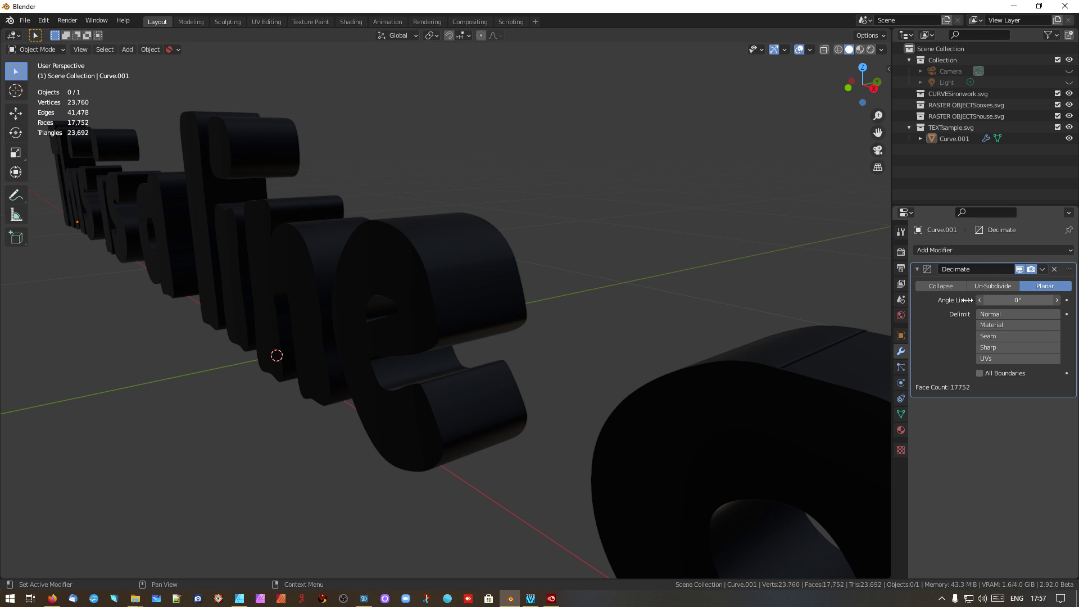
click(950, 353)
click(1054, 269)
Select the text mesh and add a Decimate modifier to it in Planar mode
click(453, 308)
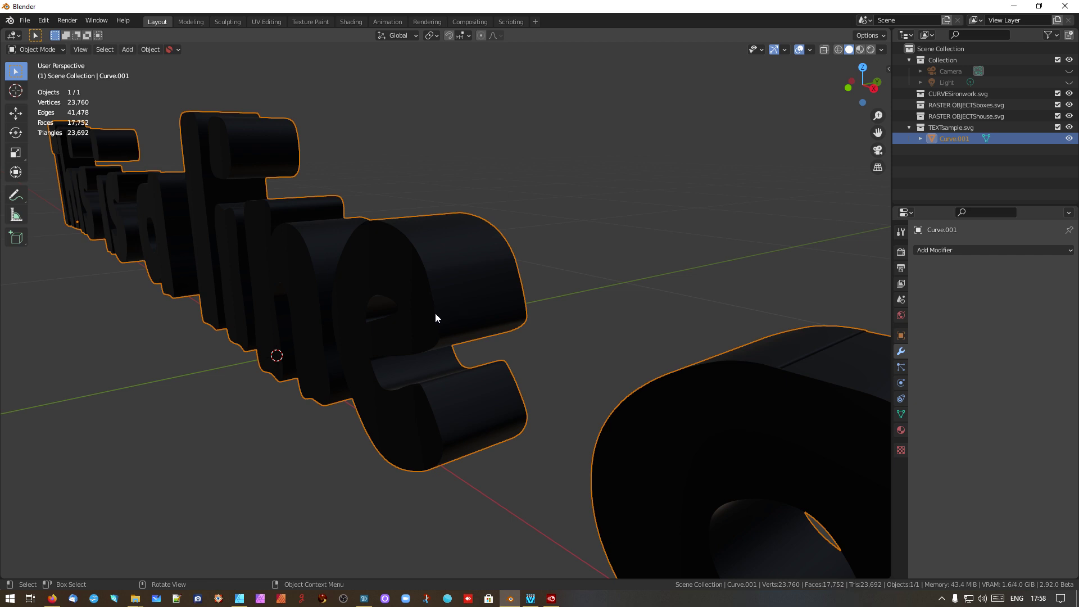
scroll(436, 315, down, 6)
scroll(437, 315, up, 7)
scroll(439, 314, up, 2)
mouse_move(438, 320)
middle_down()
mouse_move(426, 310)
mouse_move(433, 317)
middle_up()
key(Tab)
key(Tab)
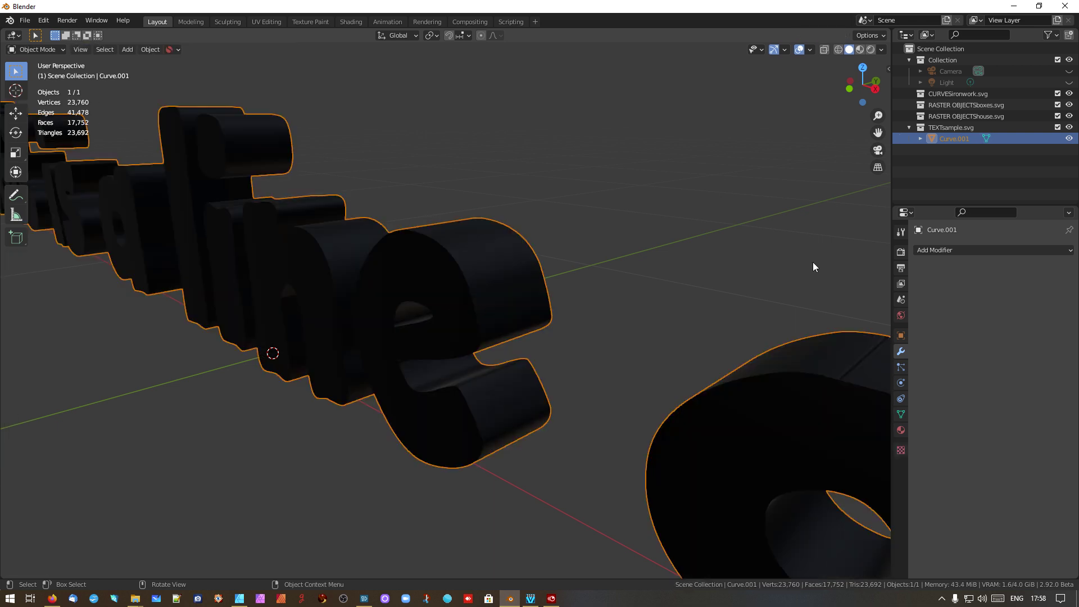
click(951, 250)
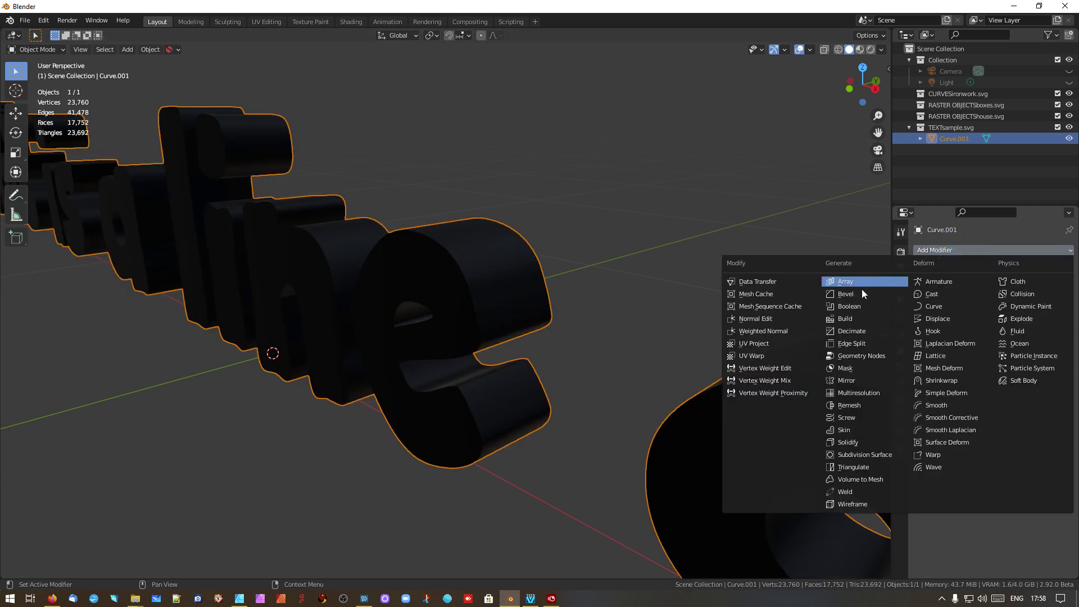
click(868, 334)
click(1048, 286)
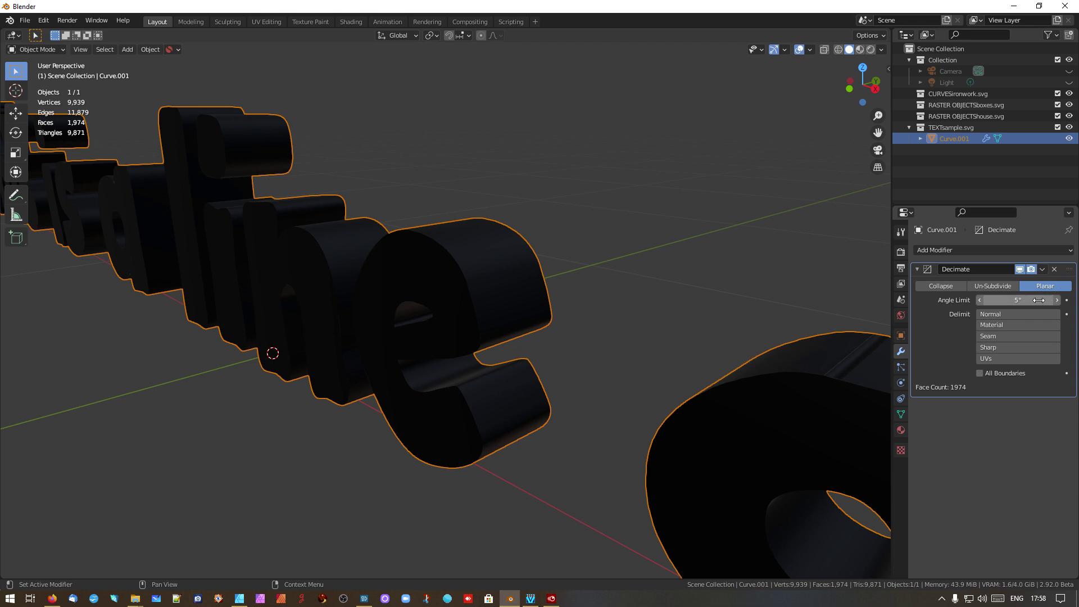
Set the Decimate modifier's angle limit to about 6.1° and apply the modifier to the text mesh
click(1034, 299)
drag(1034, 299, 1074, 301)
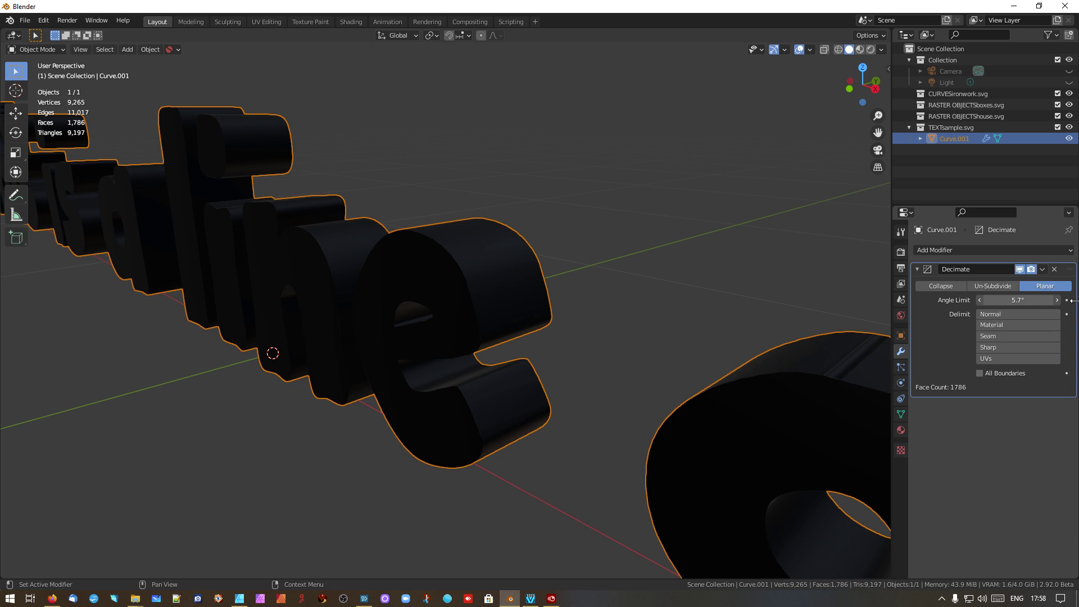
drag(1069, 301, 1071, 301)
scroll(602, 343, down, 5)
scroll(600, 344, up, 5)
middle_drag(606, 349, 777, 382)
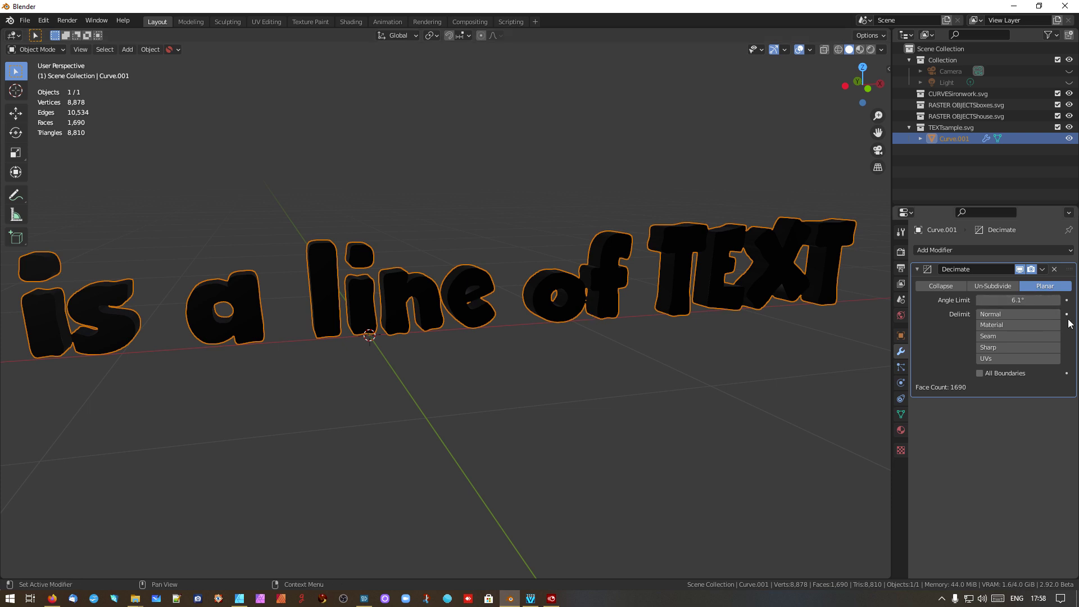
click(1042, 269)
click(992, 282)
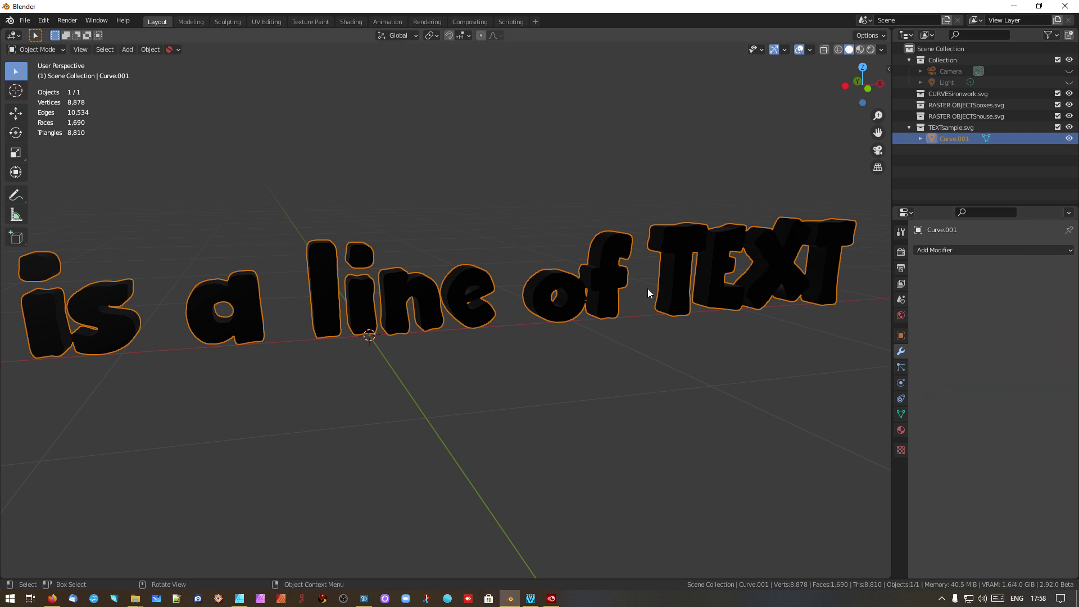
Examine the decimated text mesh's remaining edges in Edit Mode, up close and along the whole line of letters
scroll(633, 283, up, 8)
middle_drag(522, 285, 293, 315)
key(Tab)
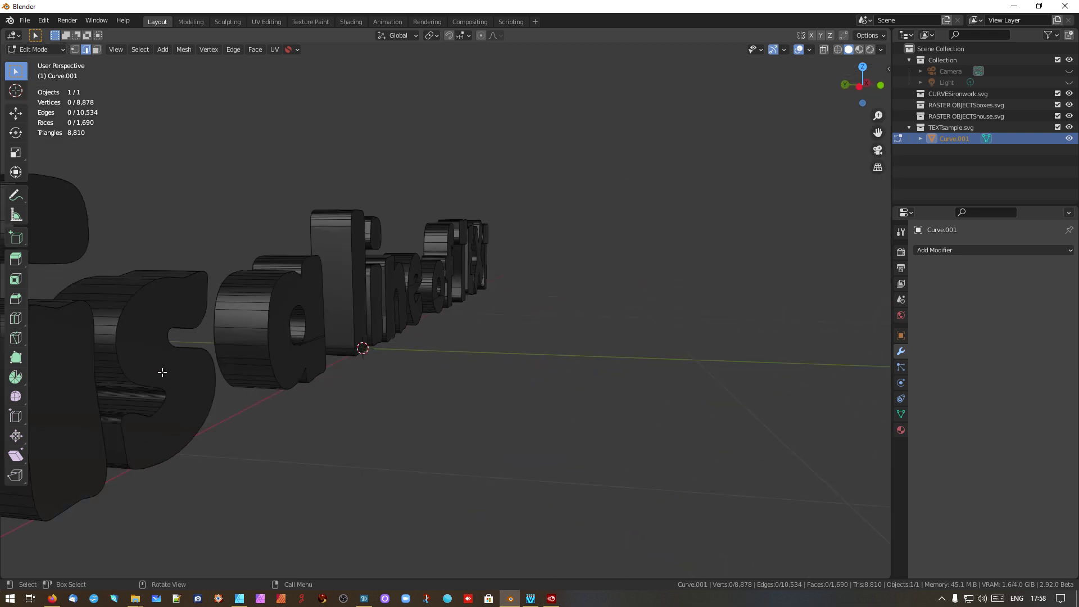
middle_drag(166, 415, 68, 366)
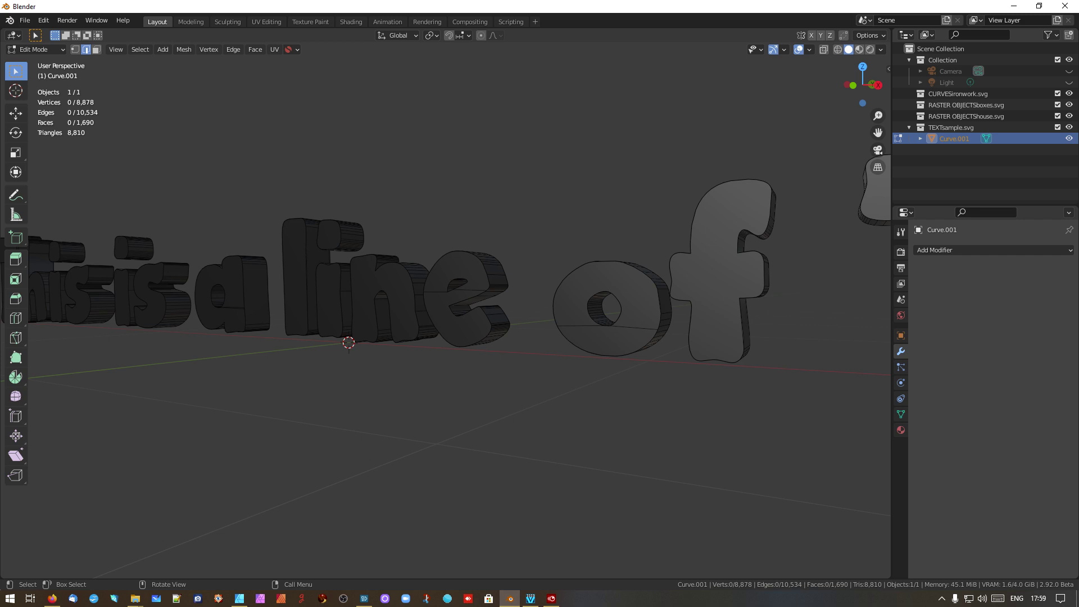
scroll(281, 365, down, 3)
mouse_move(371, 359)
middle_down()
mouse_move(432, 351)
mouse_move(404, 320)
mouse_move(371, 352)
mouse_move(375, 340)
middle_up()
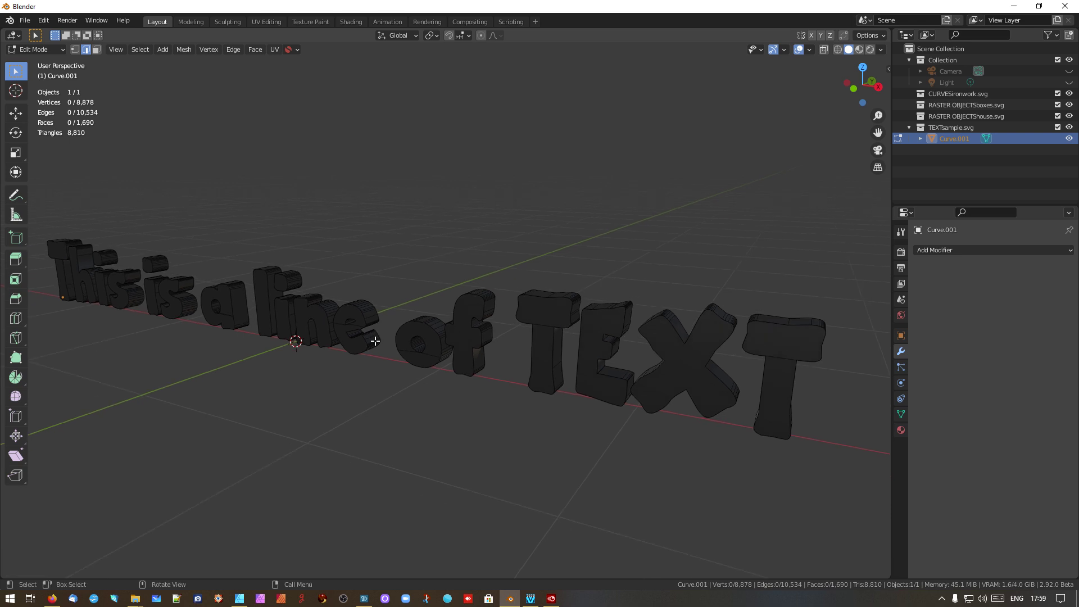